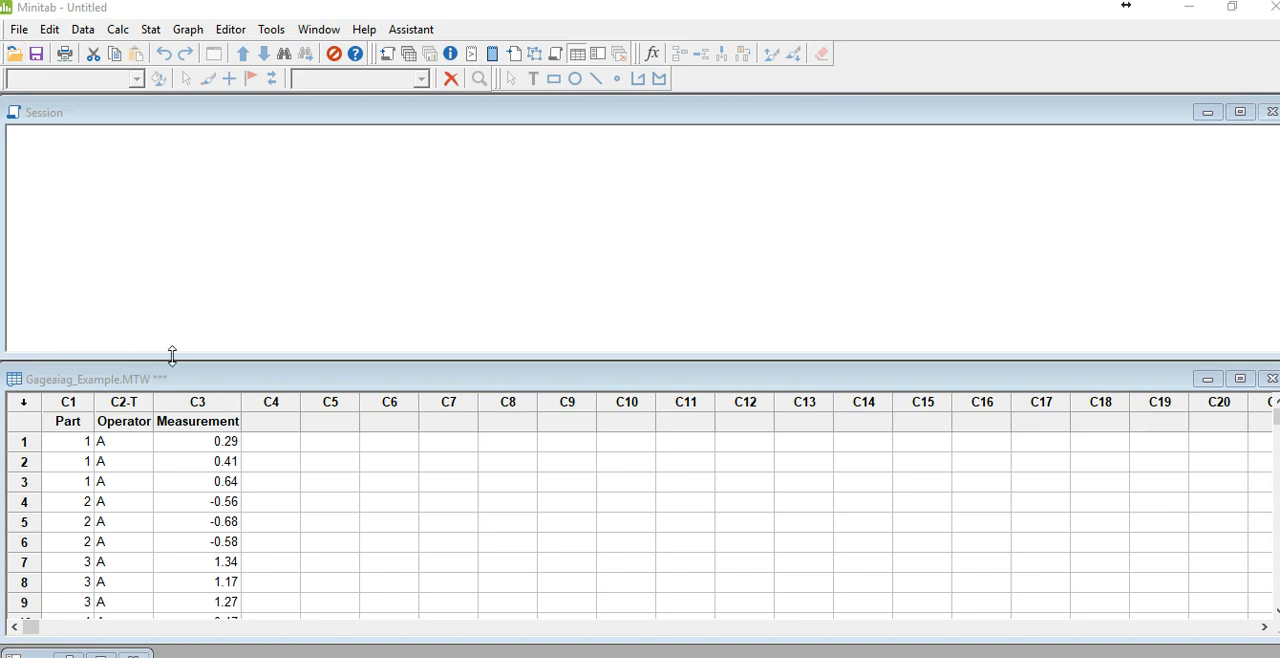
Step: Shrink the Session window and enlarge the Gageaiag_Example worksheet window to fill the freed space
left_click_drag(190, 357, 191, 237)
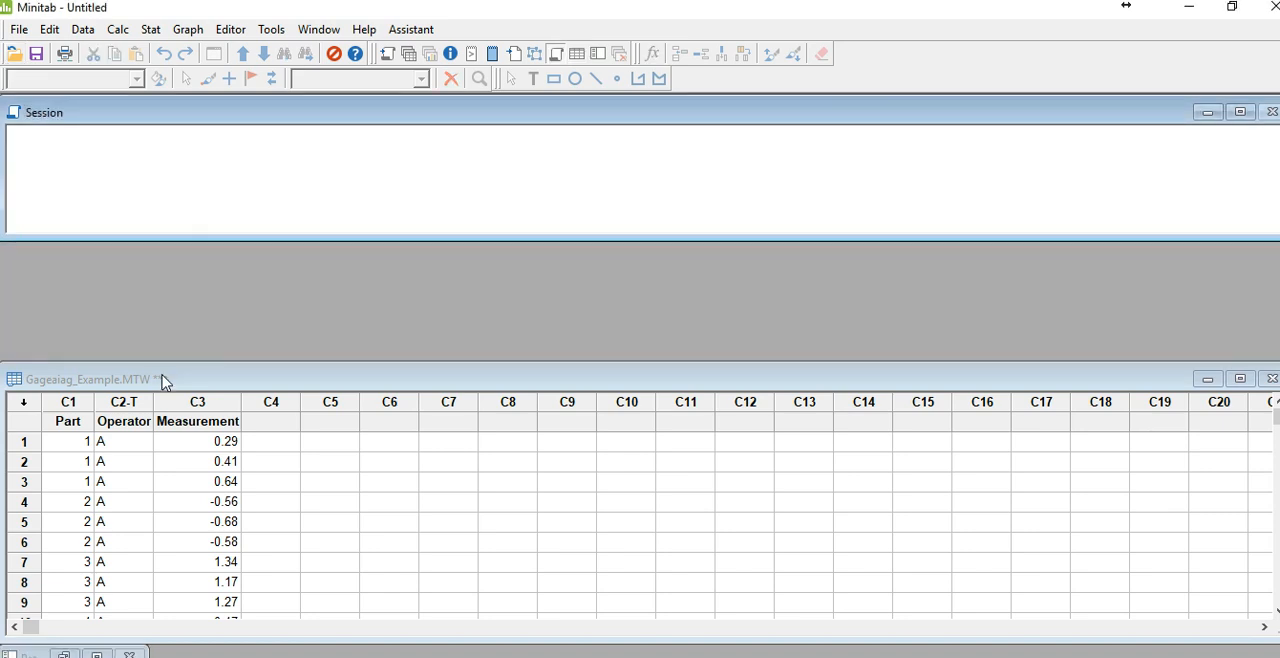
left_click_drag(173, 362, 170, 244)
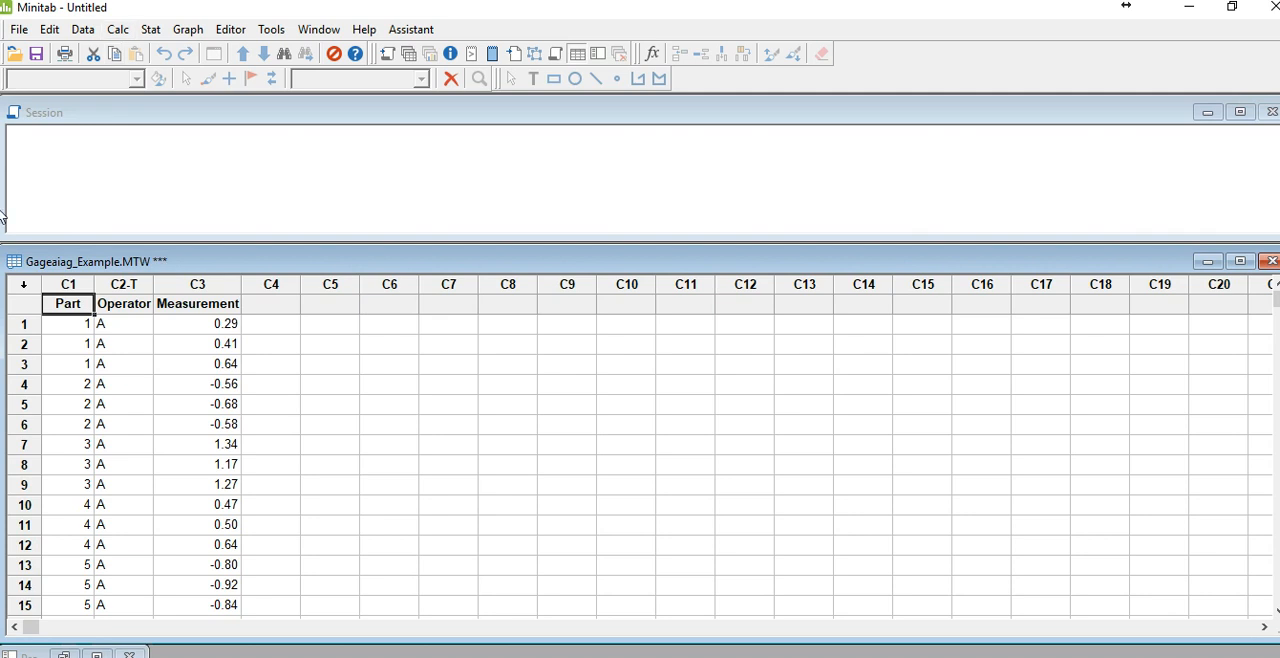
Step: Examine the Part, Operator and Measurement data through all rows of the Gageaiag_Example worksheet
scroll(154, 365, "down", 1)
scroll(152, 362, "down", 2)
scroll(149, 358, "down", 2)
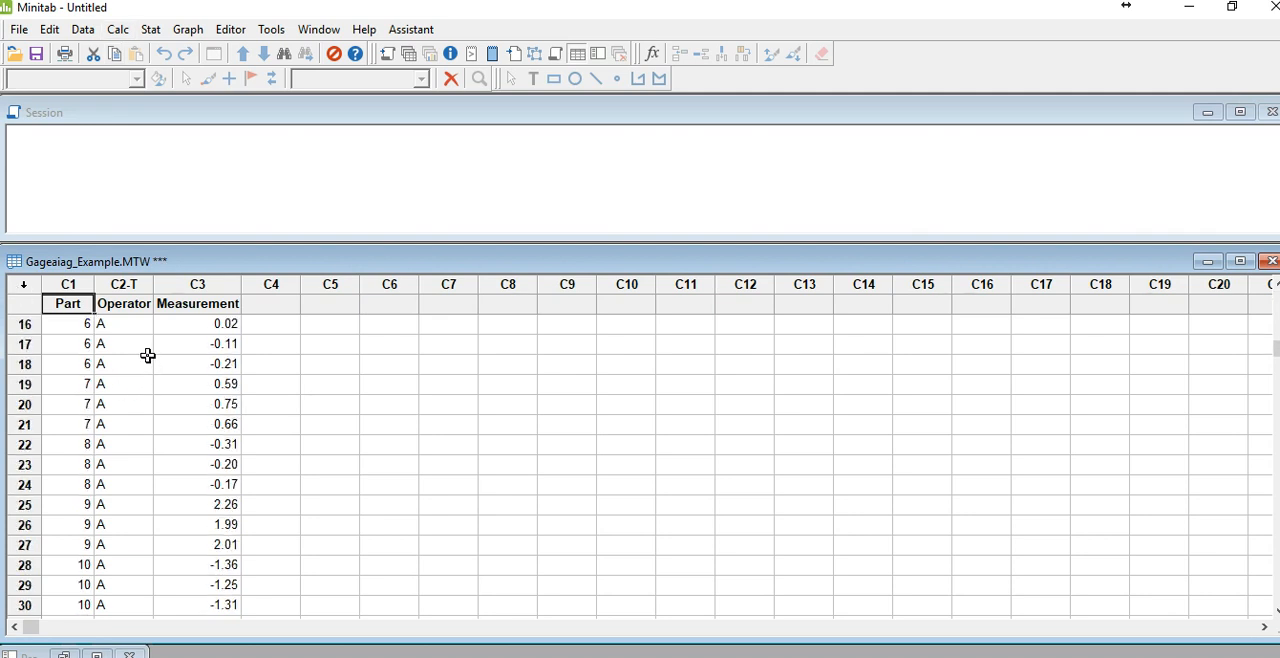
scroll(93, 378, "down", 2)
scroll(93, 378, "down", 2)
scroll(93, 378, "down", 11)
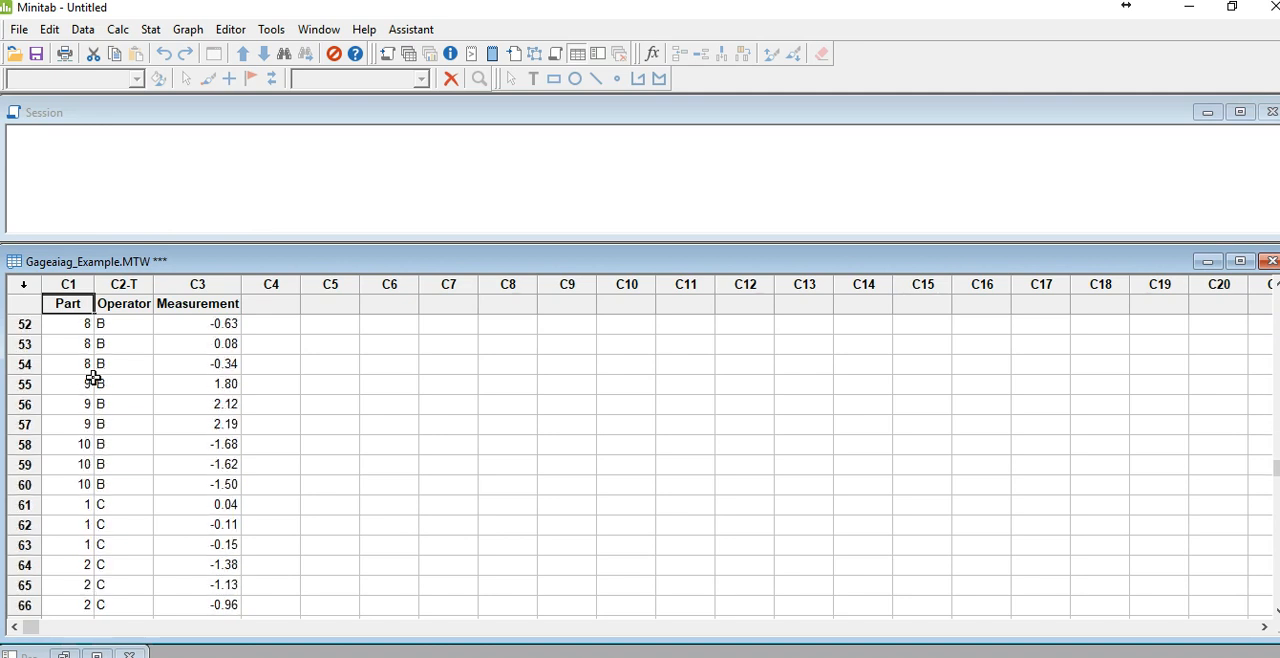
scroll(93, 378, "down", 2)
scroll(93, 378, "up", 20)
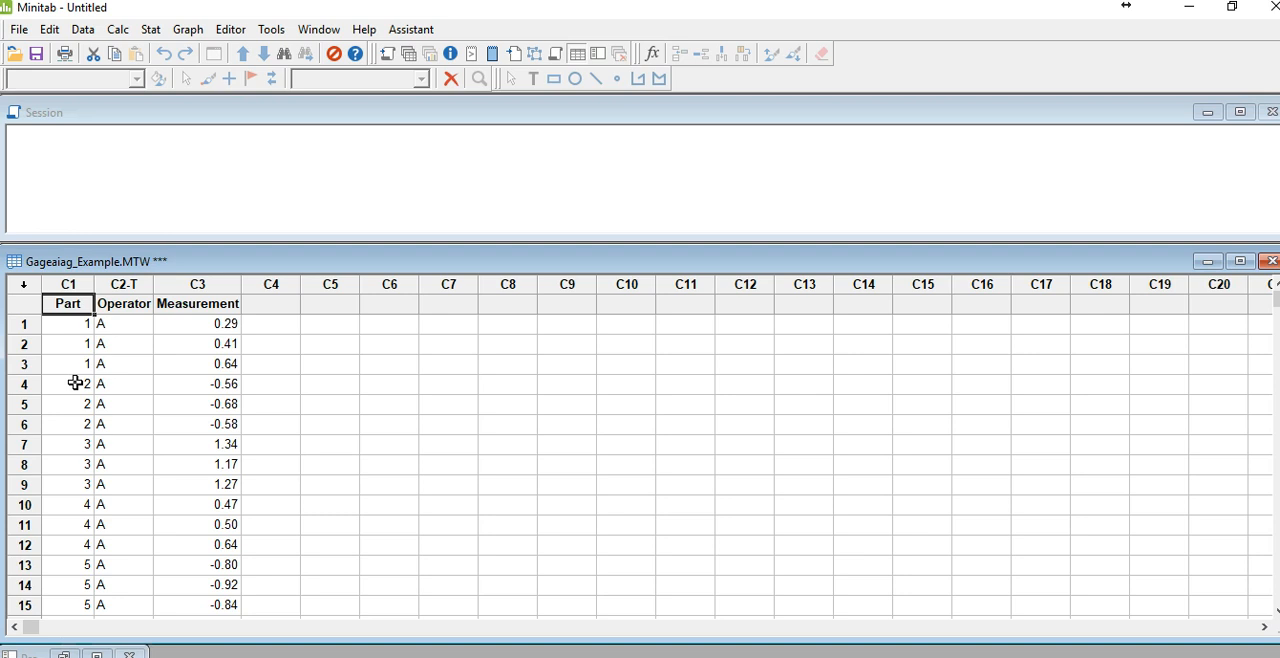
left_click(66, 284)
left_click(112, 385)
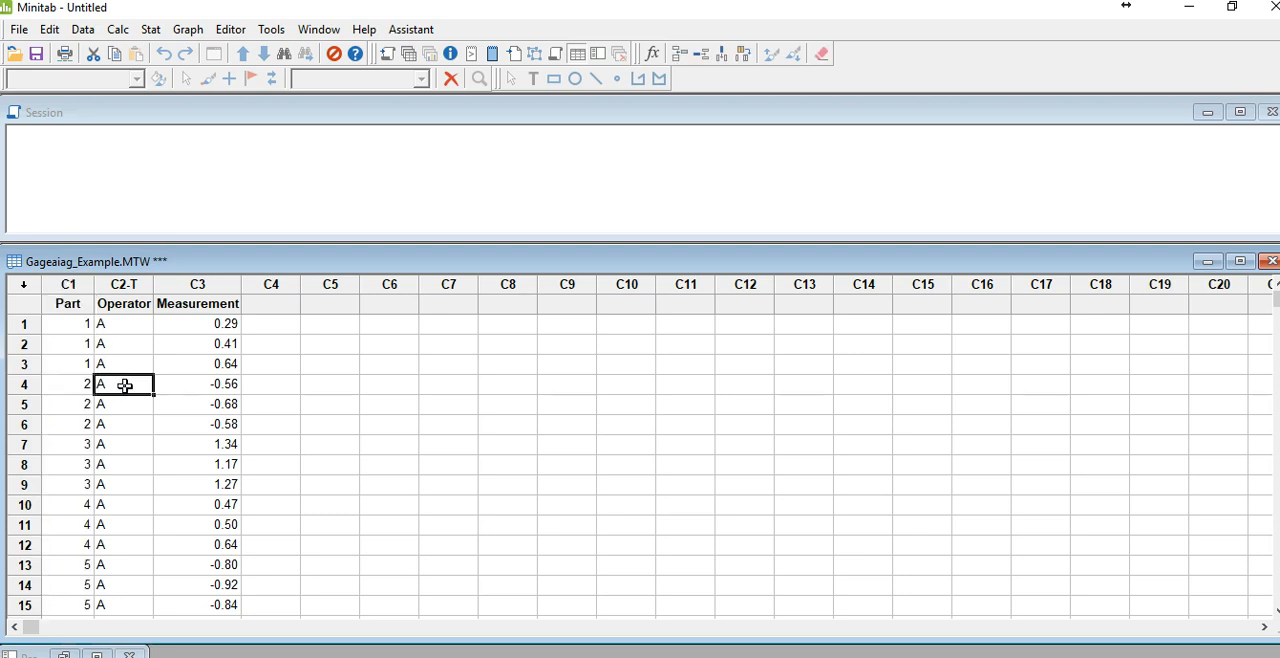
scroll(91, 388, "down", 20)
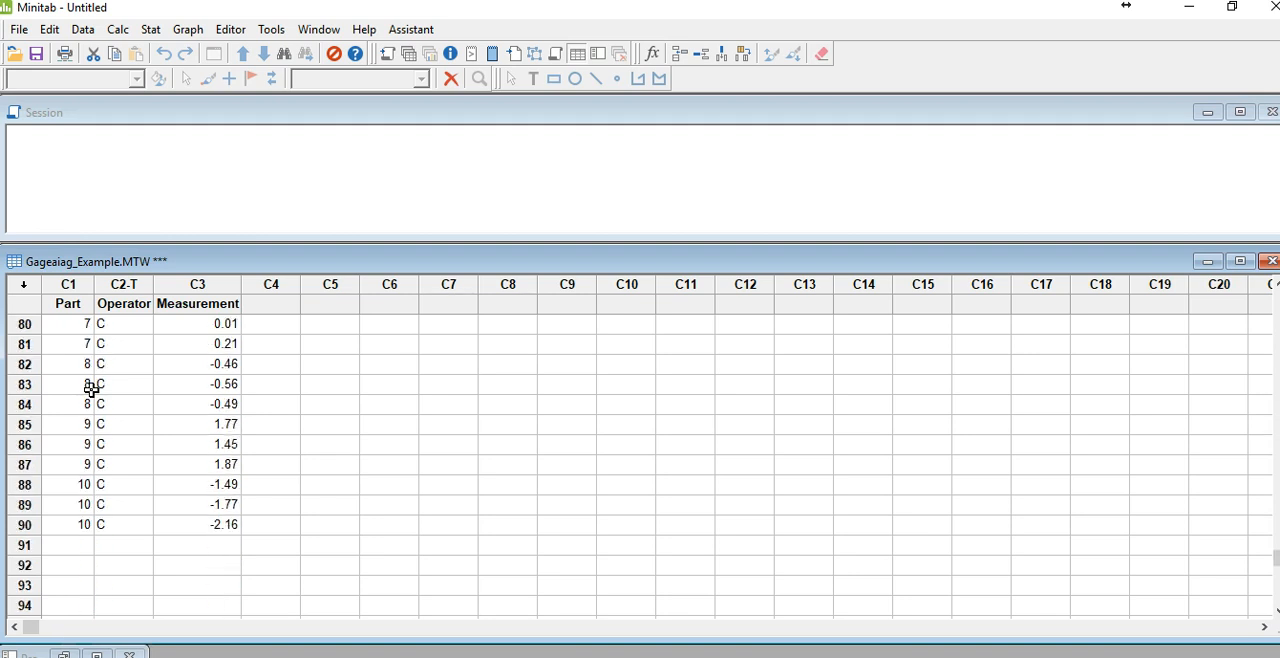
scroll(91, 388, "up", 9)
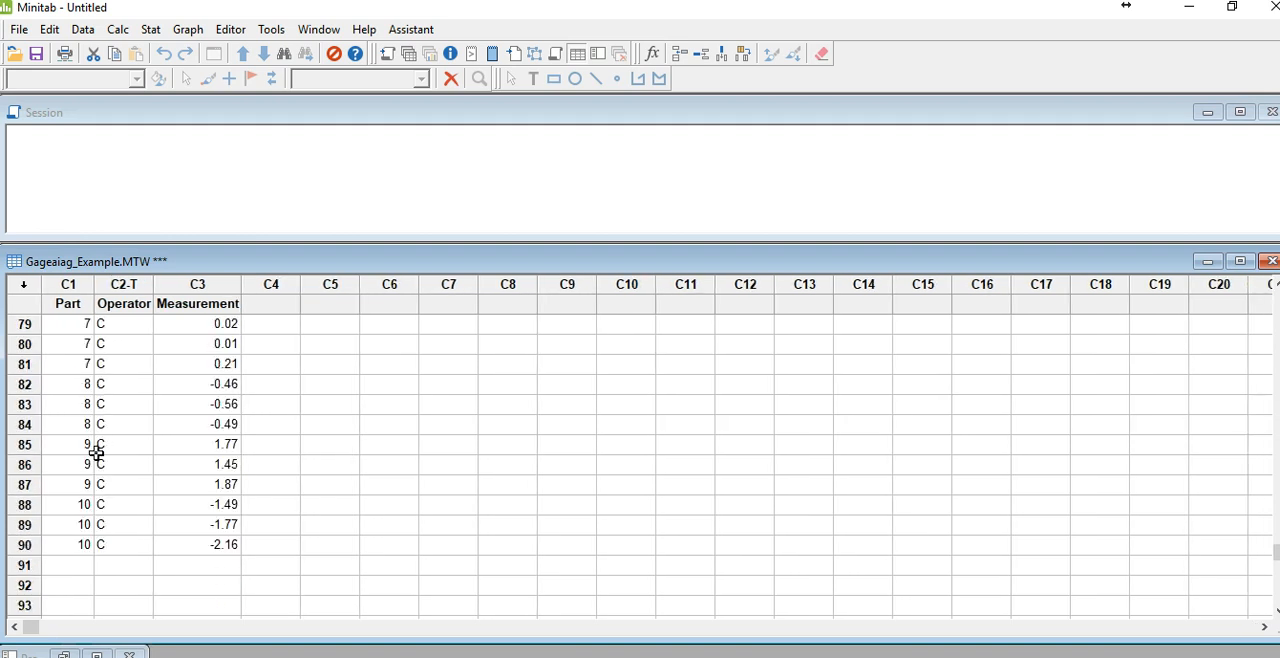
Step: Examine the Operator column from first to last row to see how each operator measures every part repeatedly
left_click(126, 284)
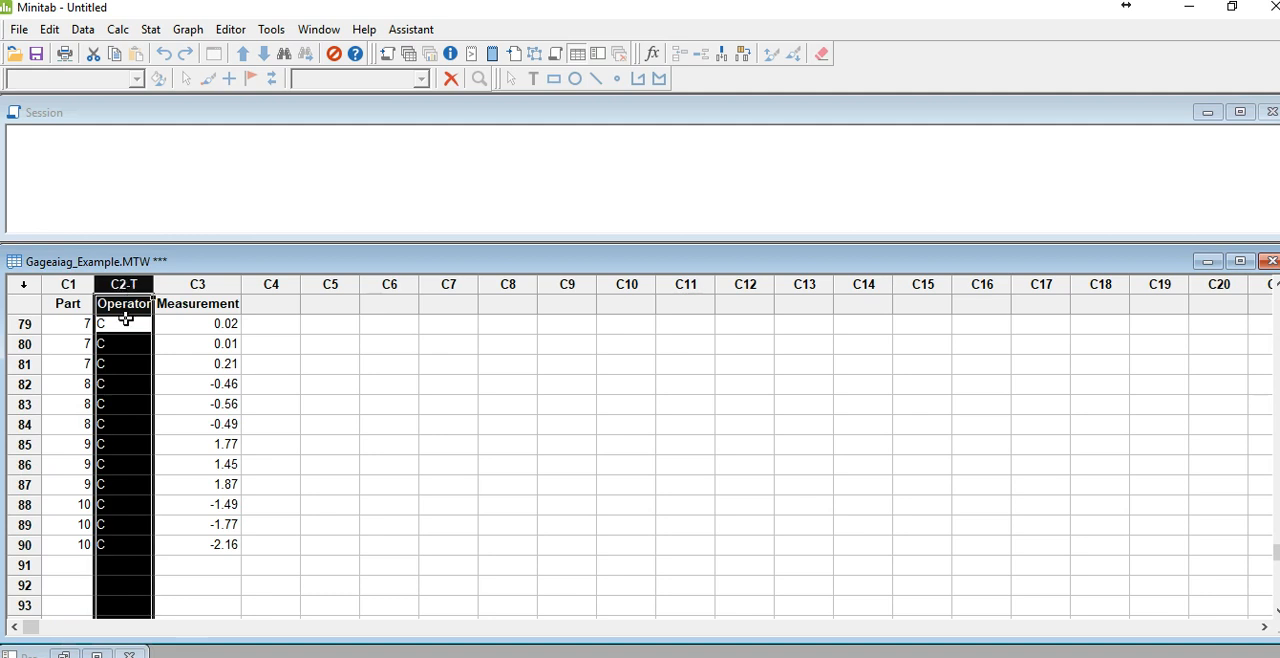
scroll(140, 493, "up", 20)
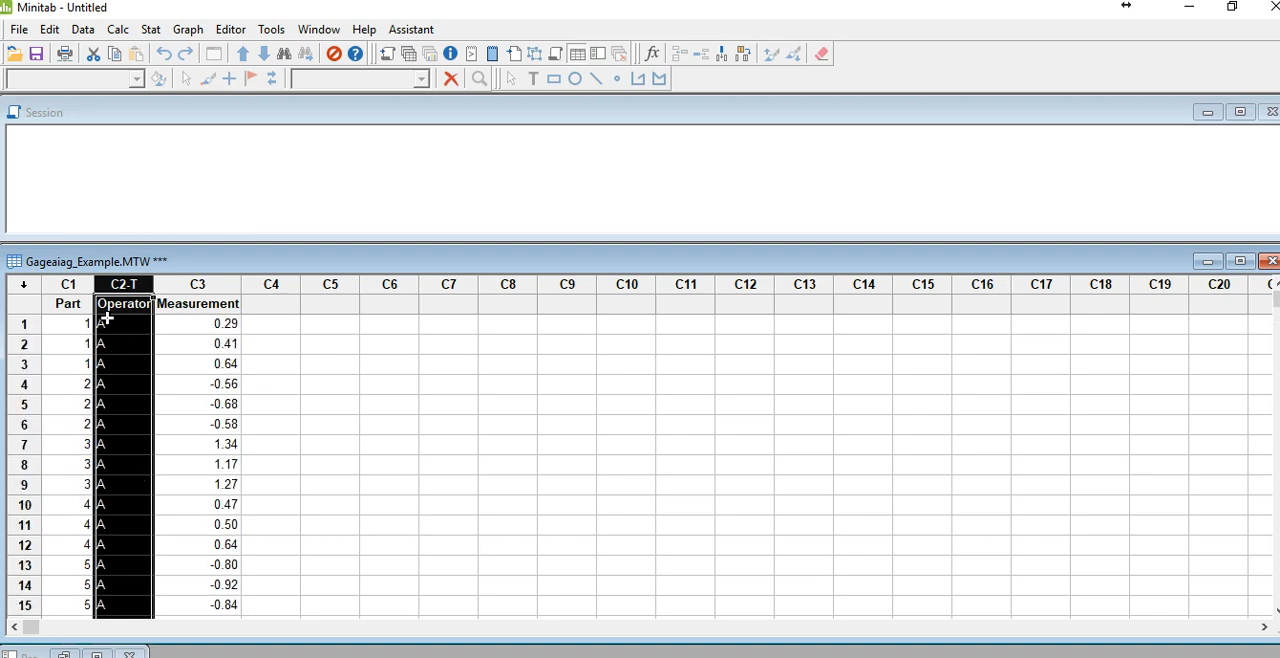
left_click(119, 332)
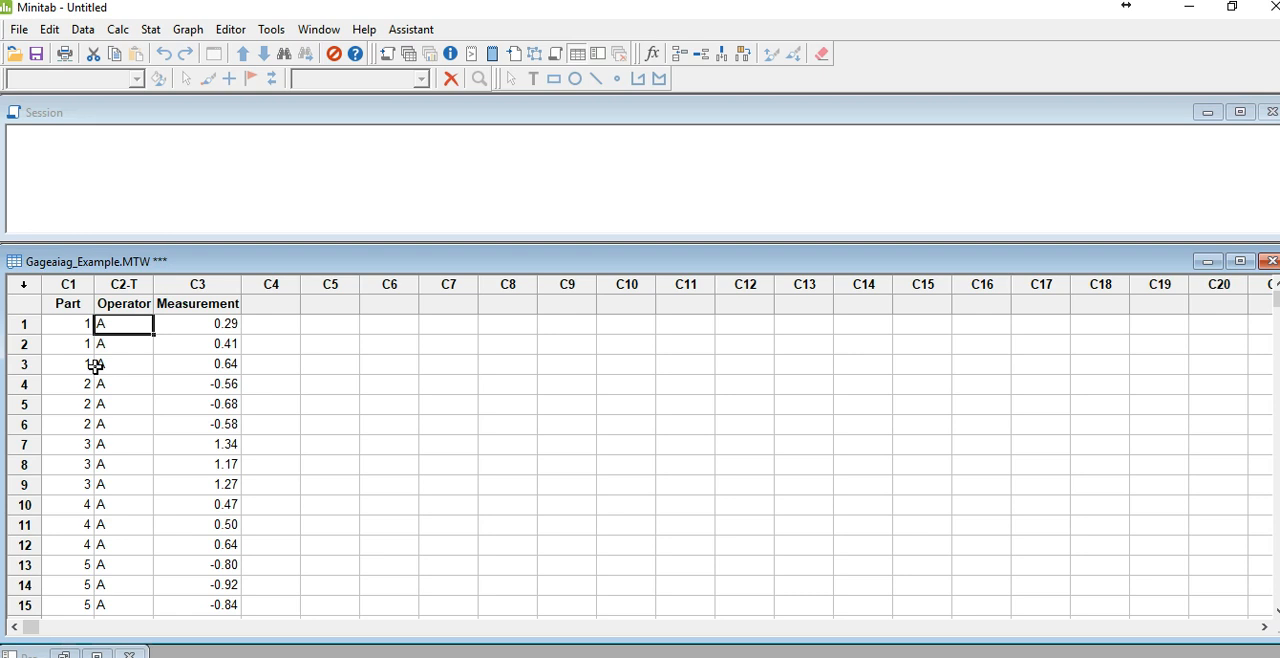
scroll(124, 375, "down", 2)
scroll(124, 375, "down", 5)
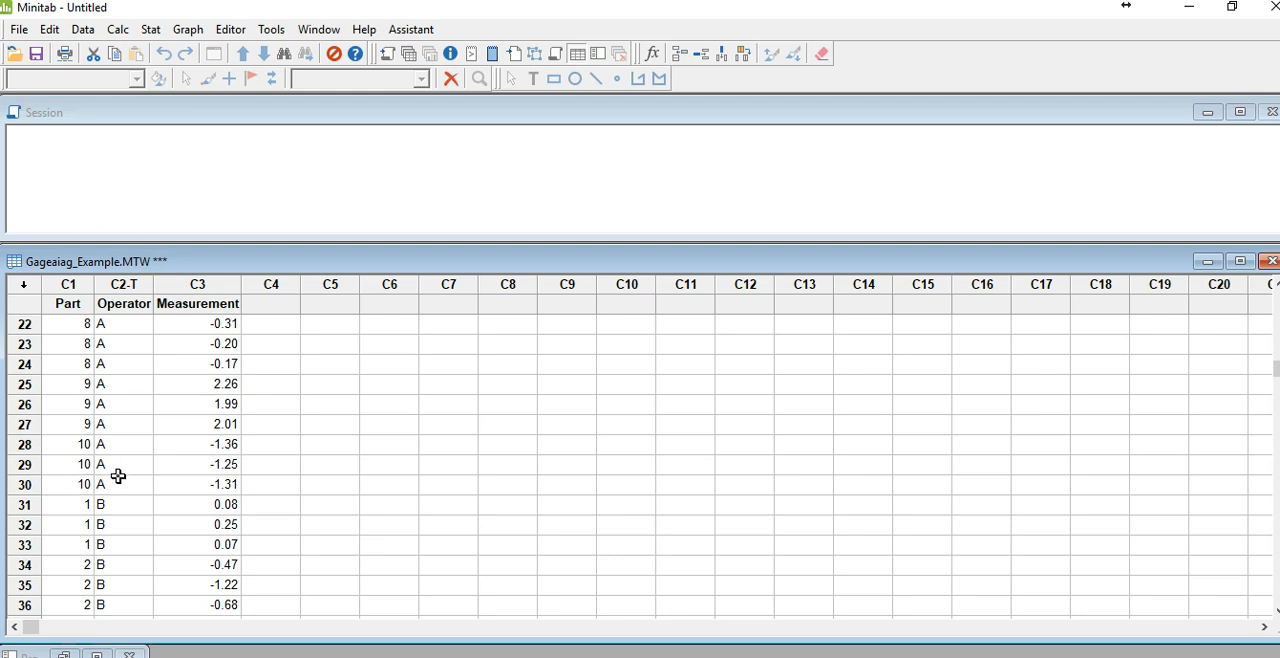
scroll(48, 491, "down", 2)
scroll(48, 491, "down", 6)
scroll(48, 487, "down", 1)
scroll(165, 470, "down", 2)
scroll(256, 423, "up", 6)
scroll(256, 423, "up", 9)
scroll(217, 400, "up", 3)
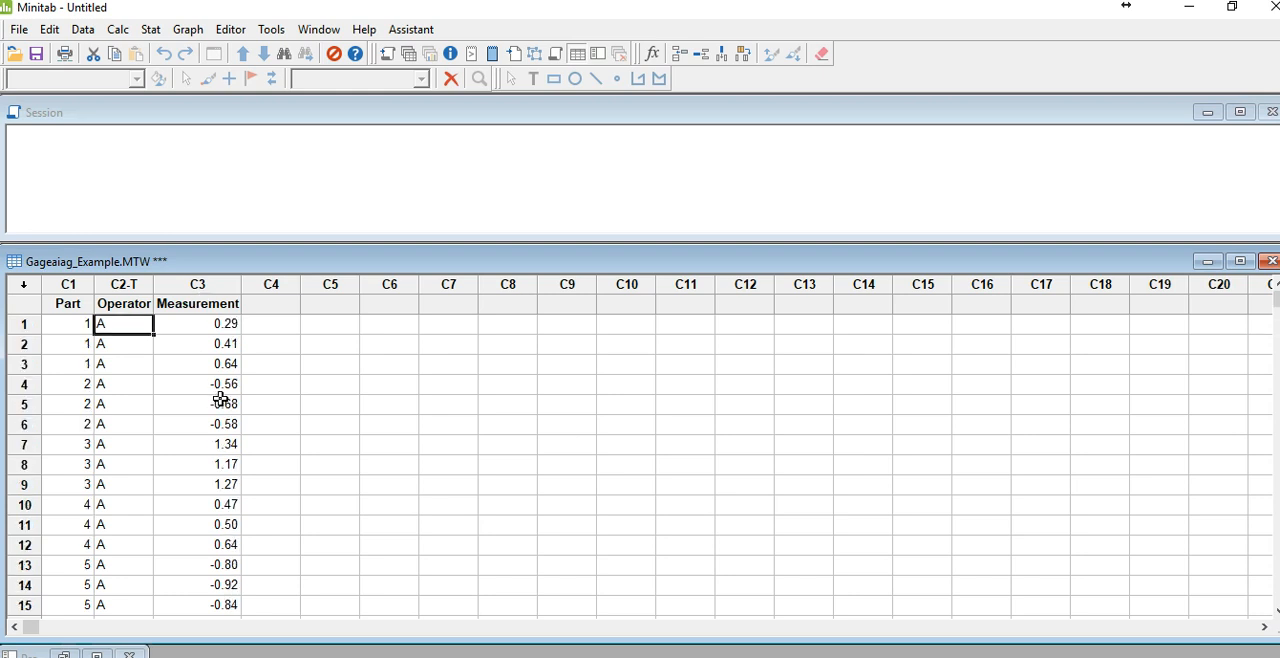
Step: Run a crossed Gage R&R study by ANOVA with Part as part numbers, Operator as operators and Measurement as measurement data
left_click(147, 33)
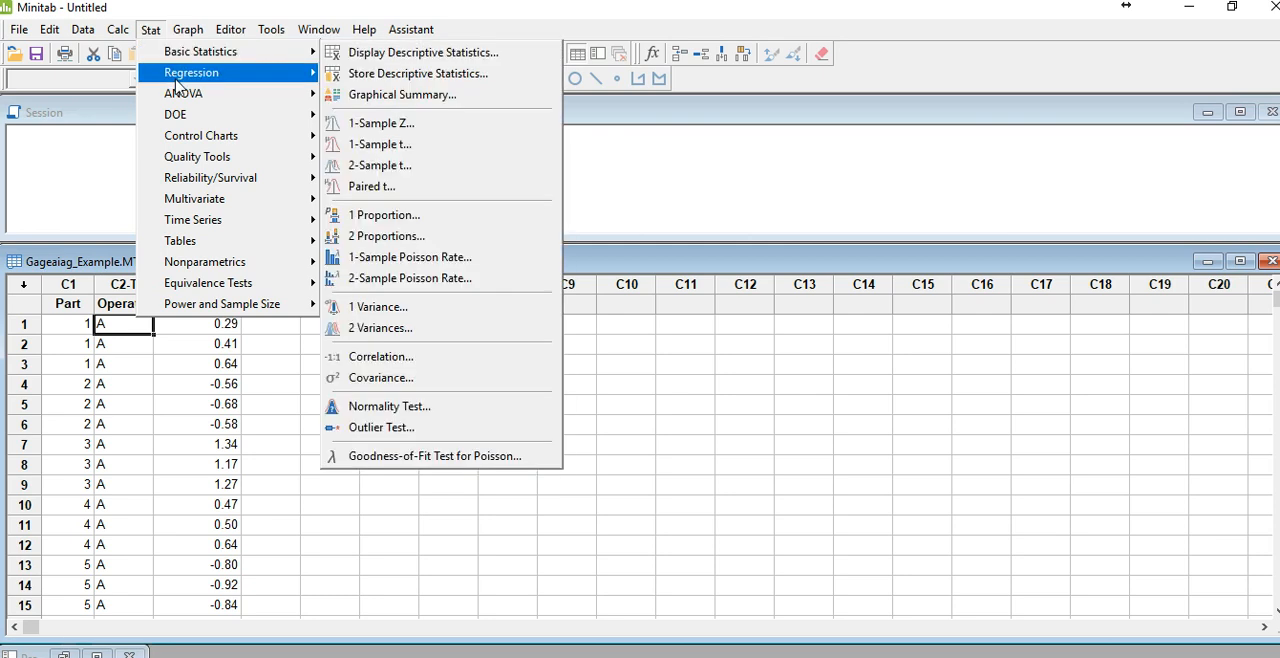
mouse_move(191, 168)
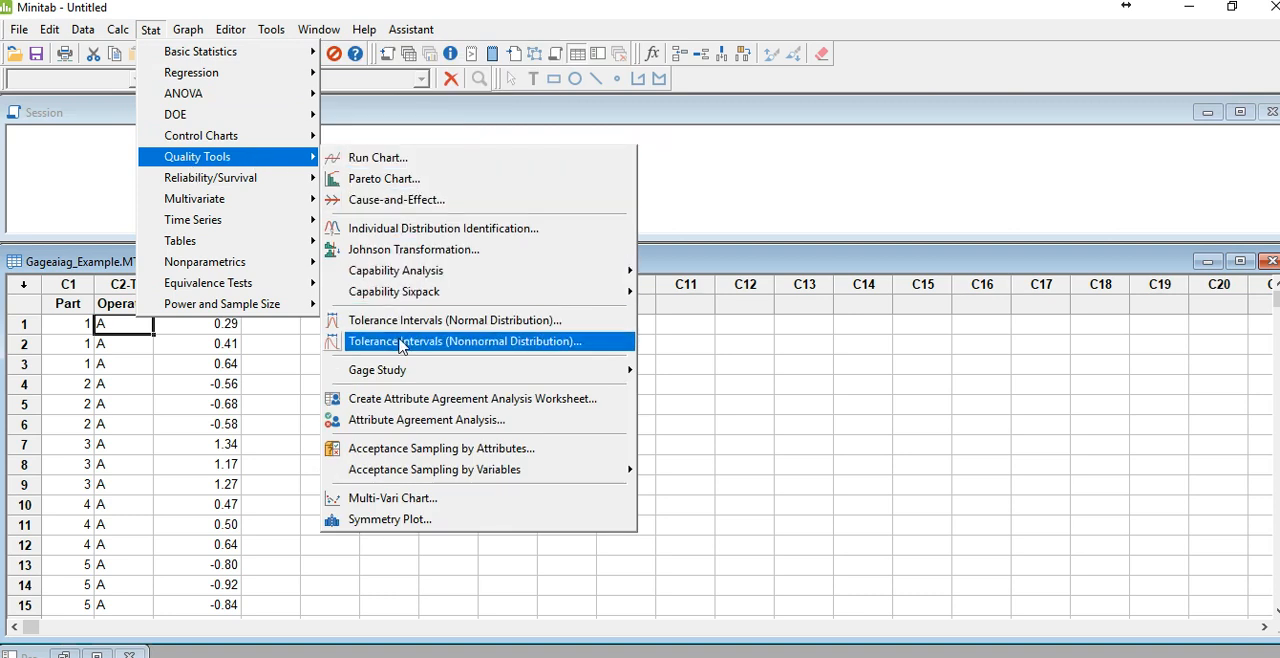
mouse_move(390, 377)
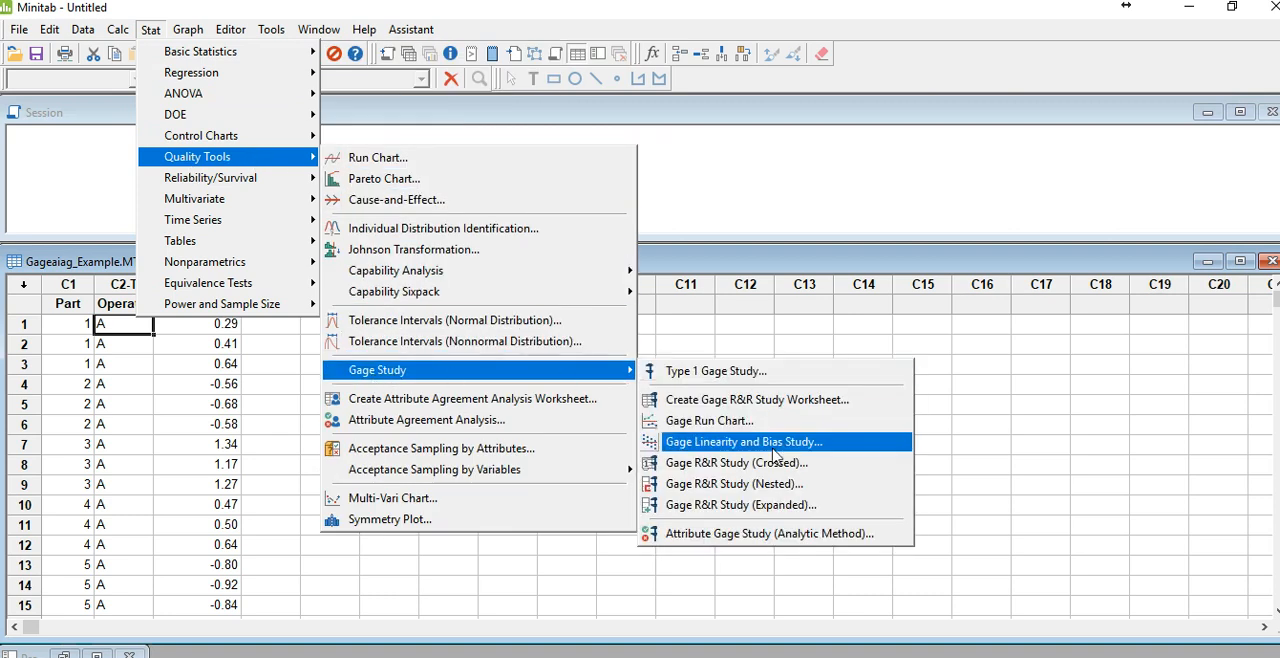
left_click(776, 463)
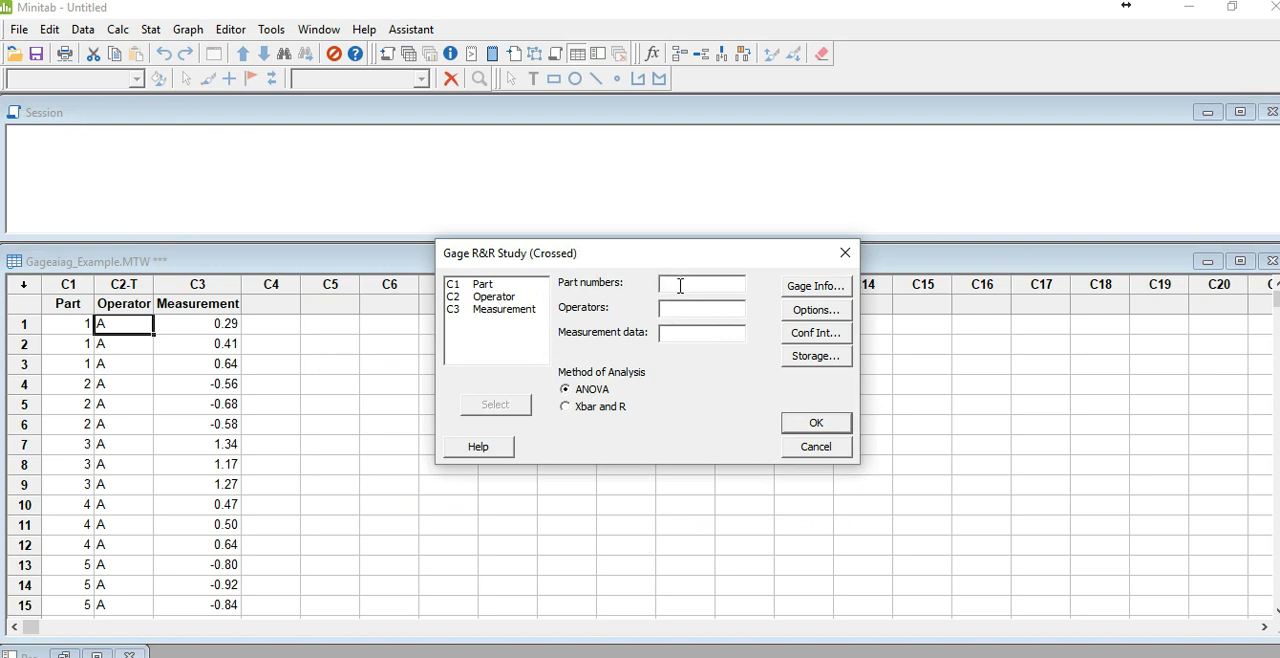
double_click(480, 286)
double_click(502, 297)
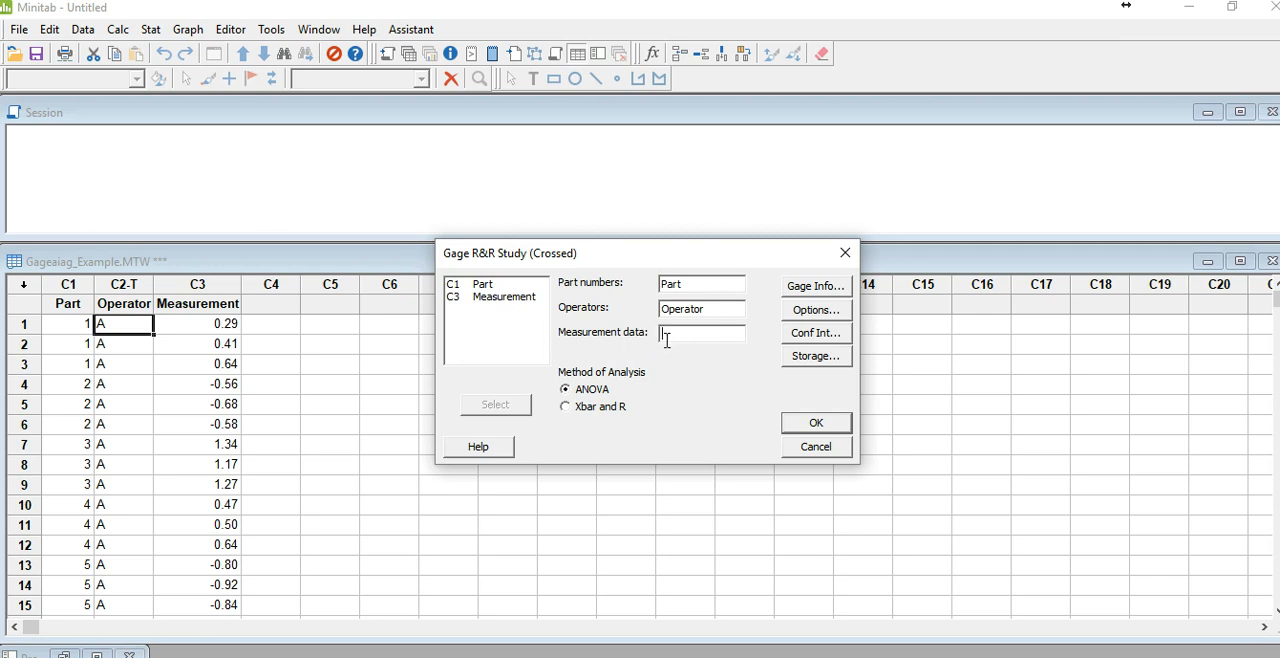
double_click(512, 304)
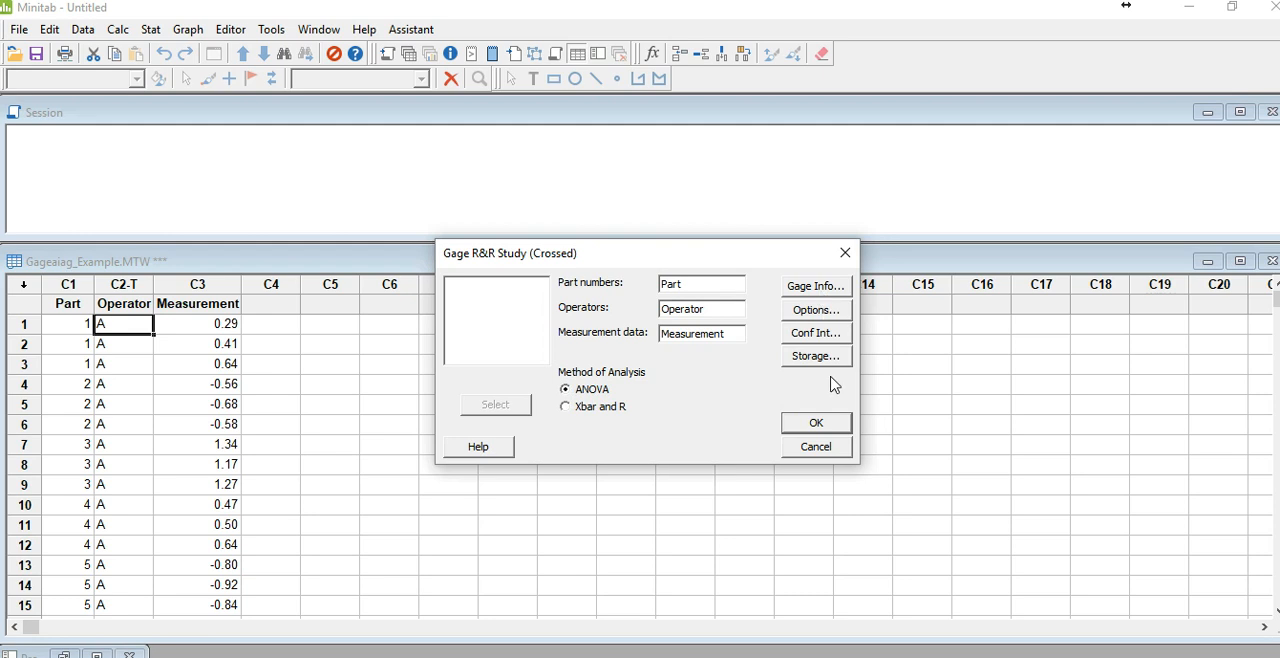
left_click(810, 428)
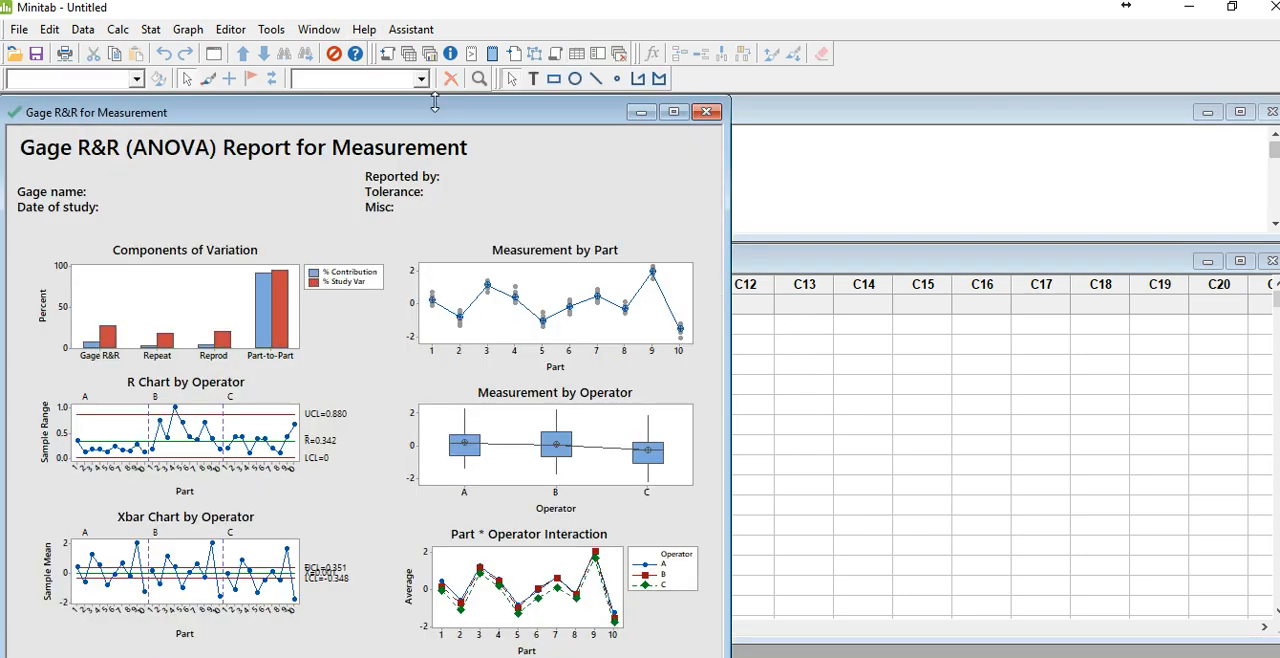
Step: Move the Gage R&R graph aside and examine its variation components, measurement-by-part, measurement-by-operator and interaction charts
left_click_drag(448, 122, 763, 131)
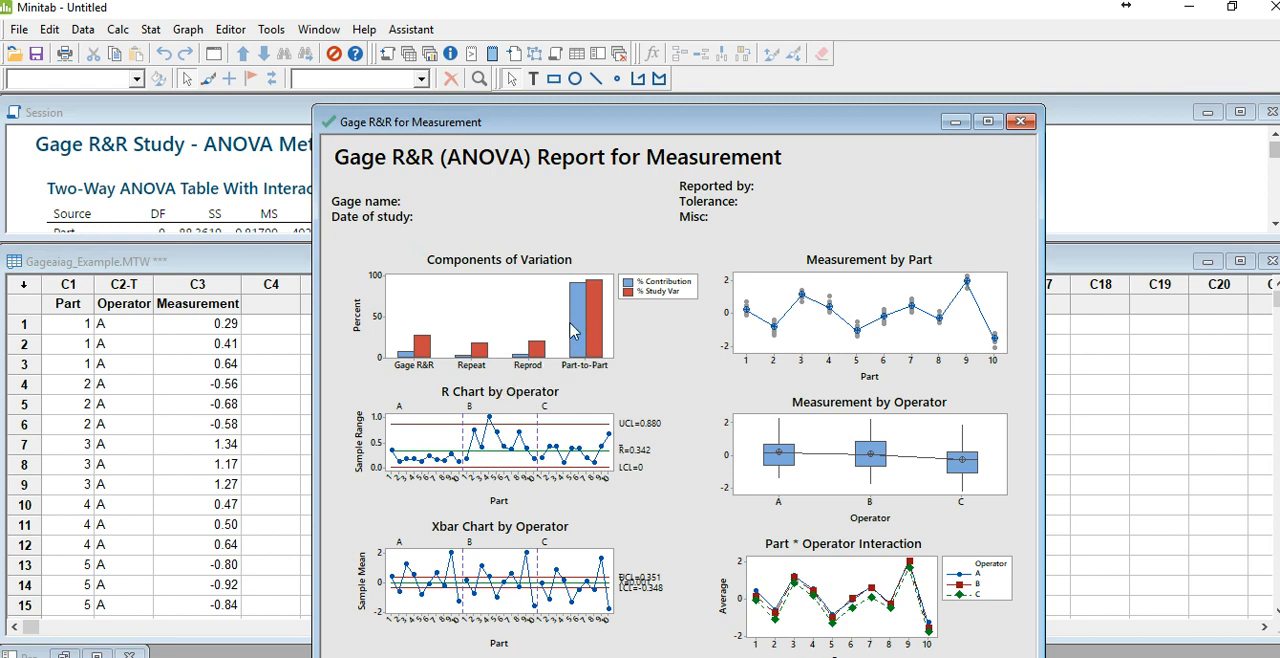
mouse_move(585, 328)
mouse_move(600, 351)
mouse_move(749, 314)
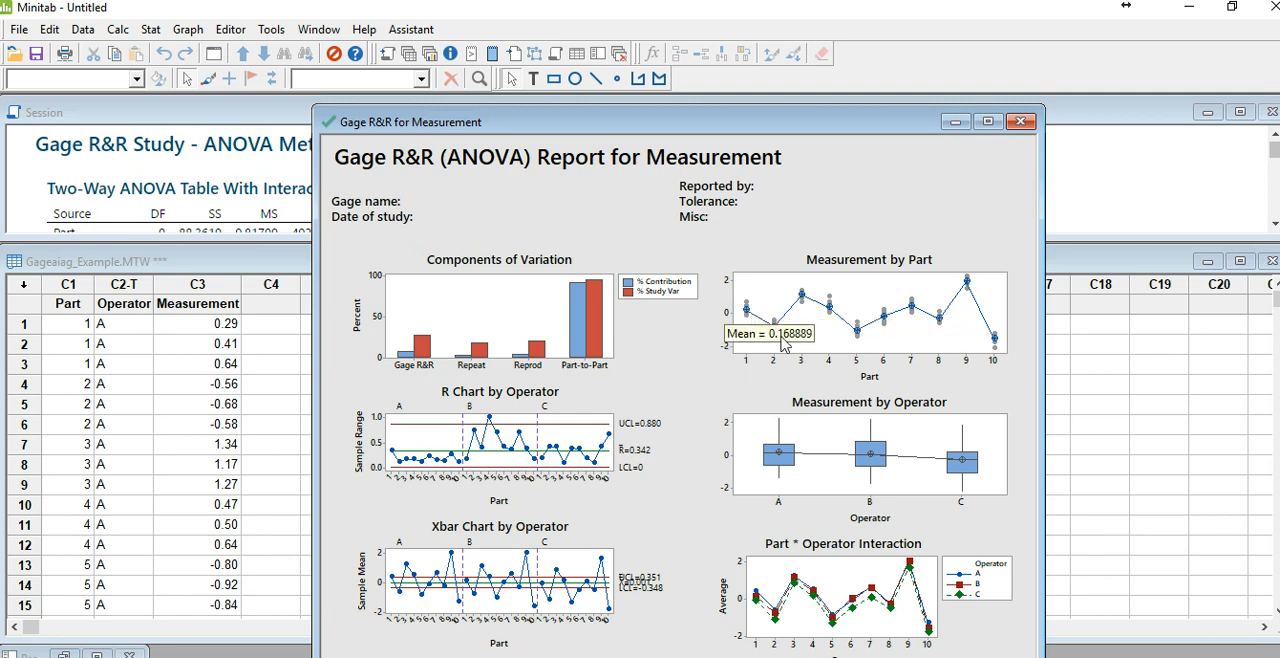
mouse_move(794, 452)
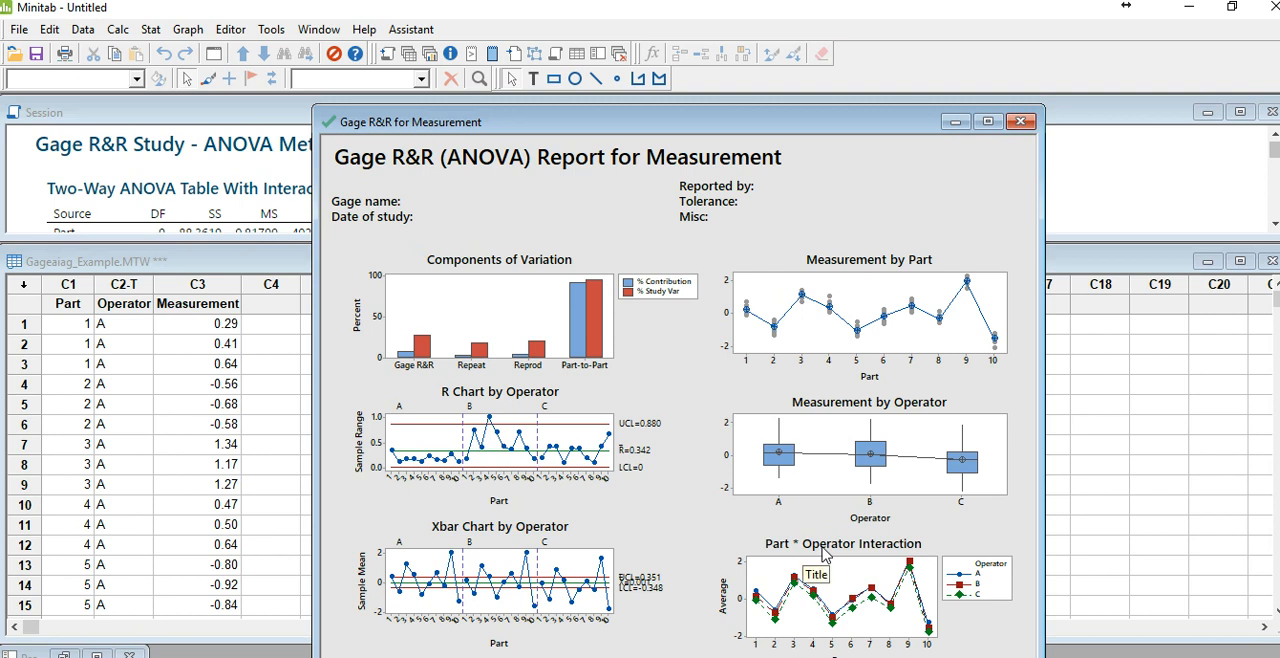
mouse_move(777, 613)
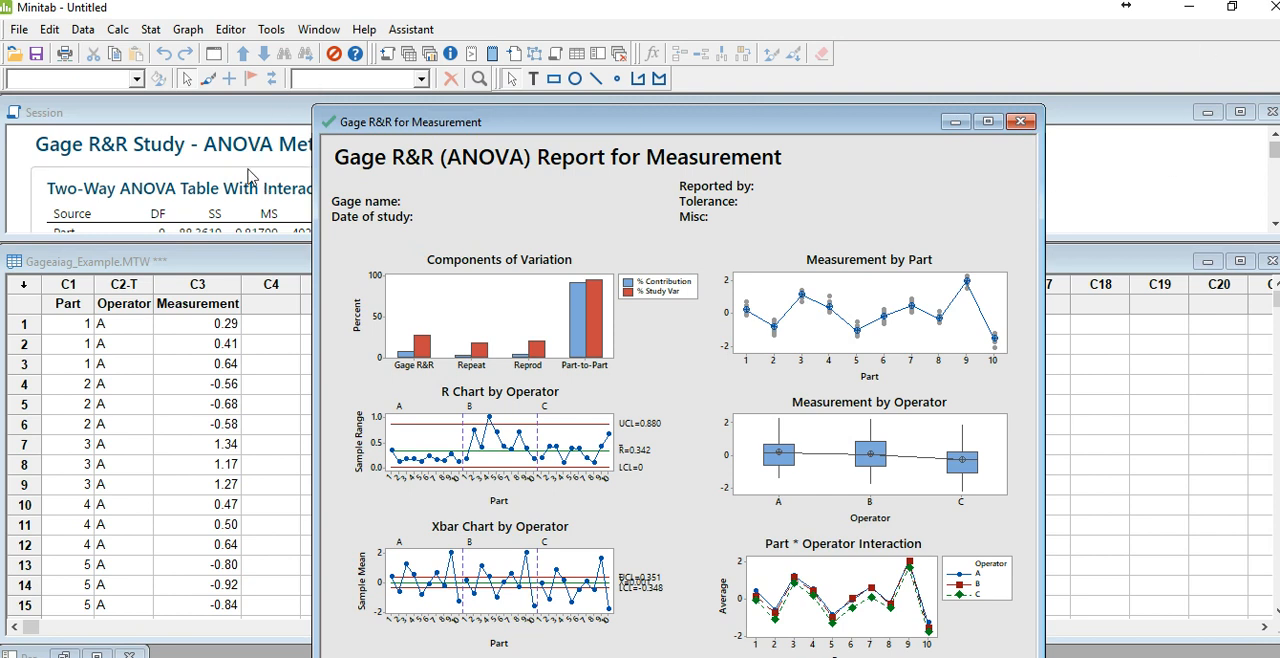
Step: Enlarge the Session window and examine the two-way ANOVA tables, variance components and gage evaluation results
left_click(255, 200)
left_click_drag(508, 236, 464, 652)
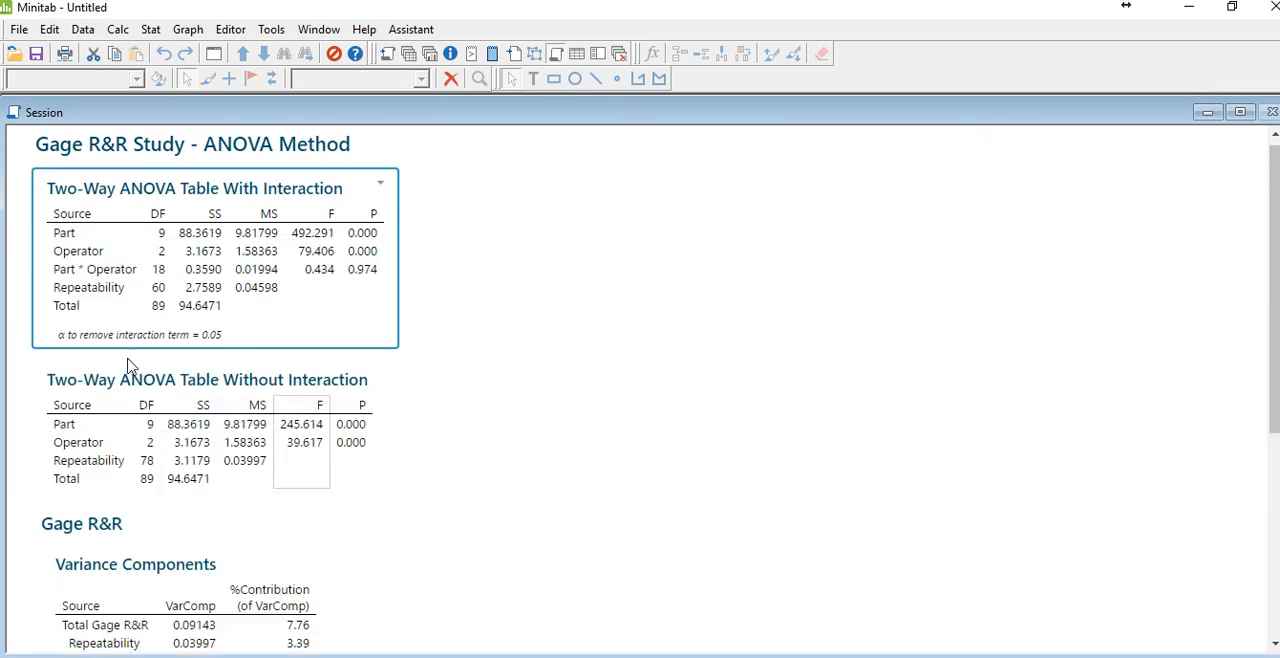
scroll(110, 350, "down", 3)
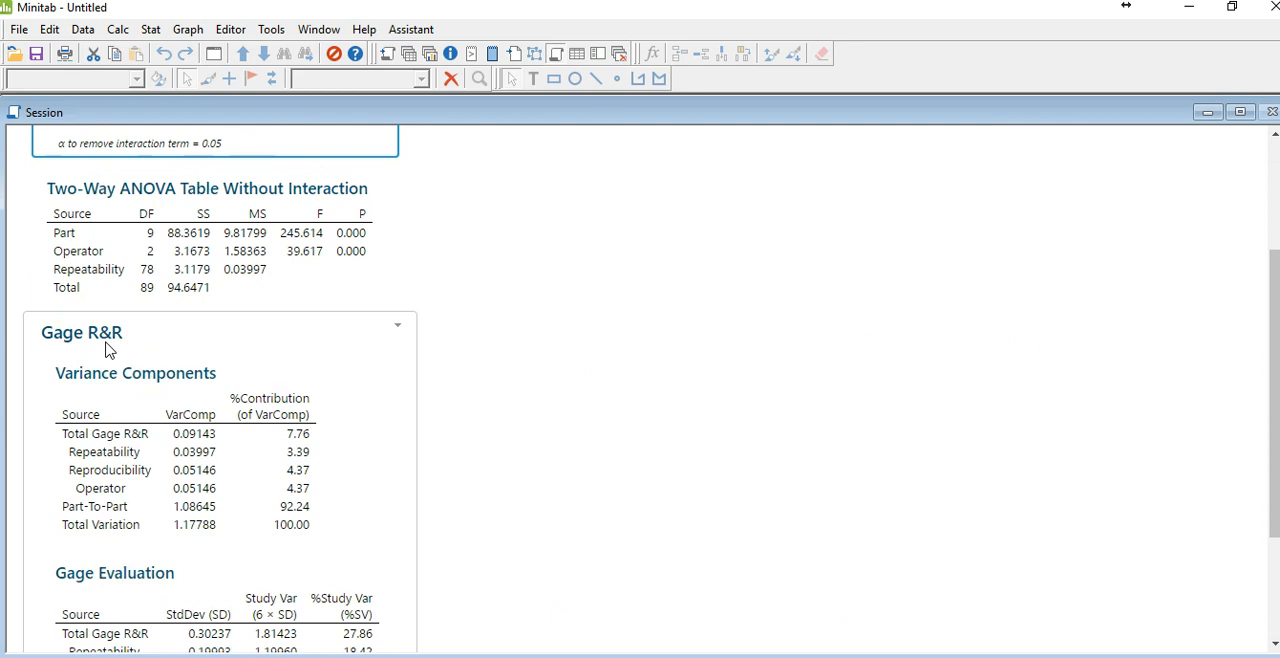
scroll(110, 350, "up", 3)
scroll(105, 340, "down", 3)
scroll(100, 325, "up", 3)
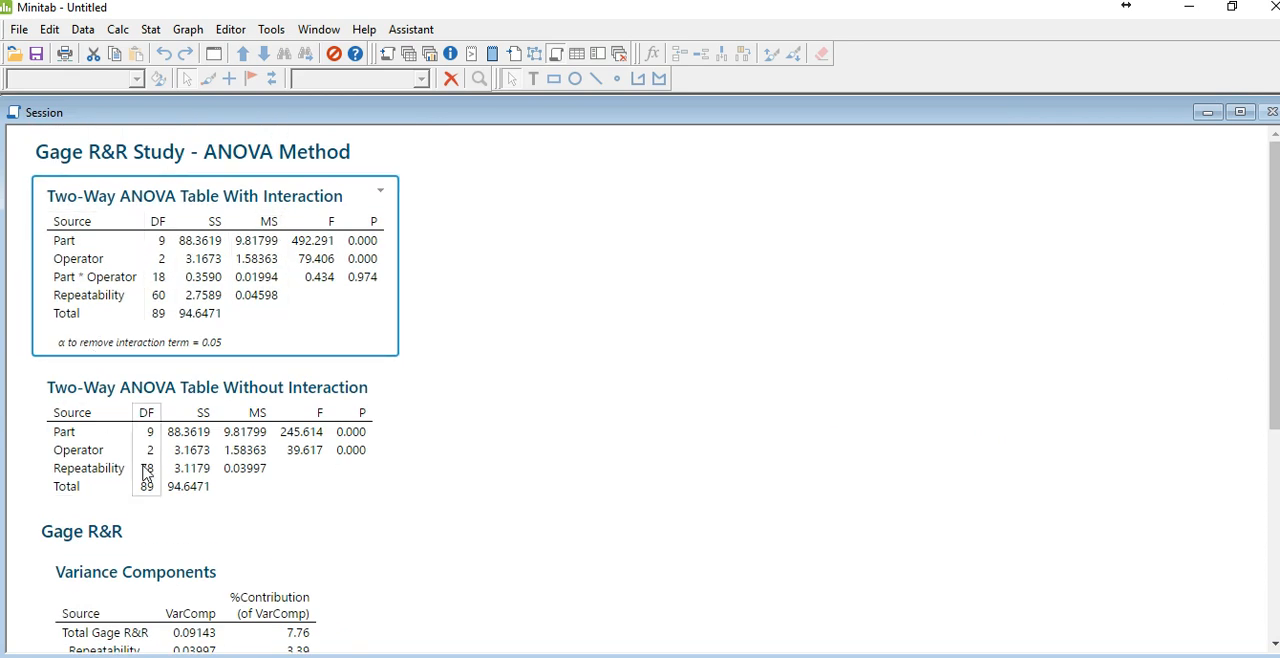
scroll(140, 462, "down", 3)
scroll(140, 462, "down", 3)
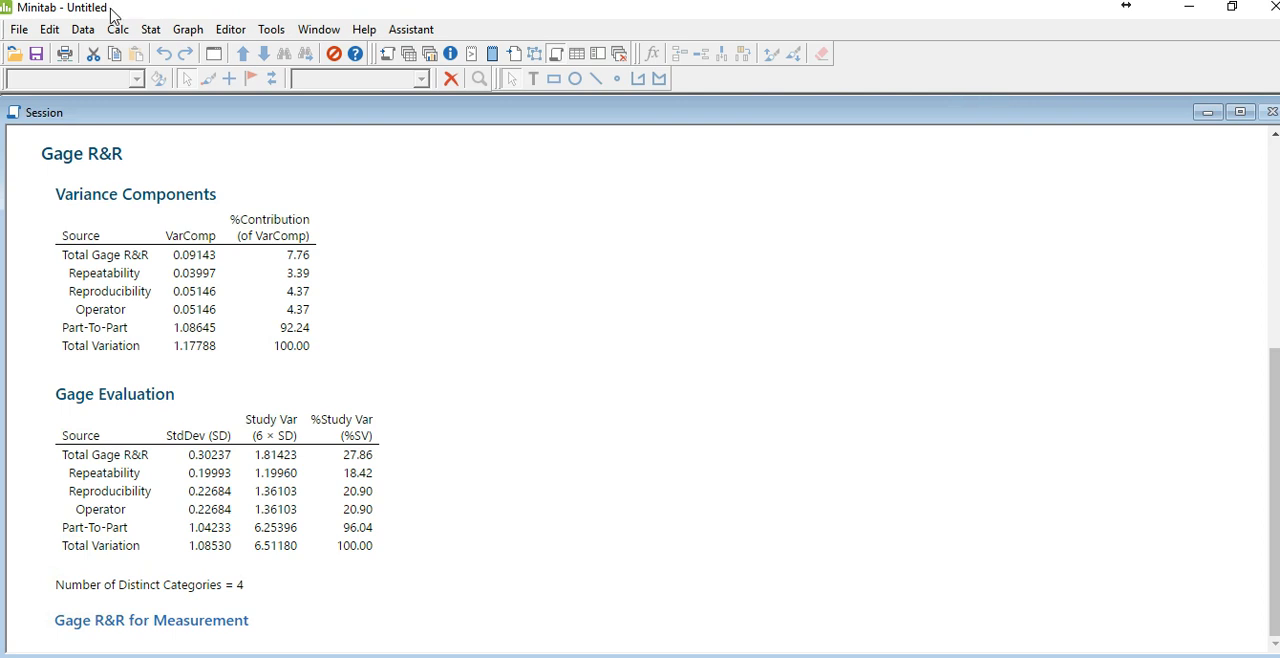
Step: Open the Gagenest_Example worksheet from the six sigma wk4 folder in File Explorer and return to the Gage R&R results in Minitab
left_click(16, 55)
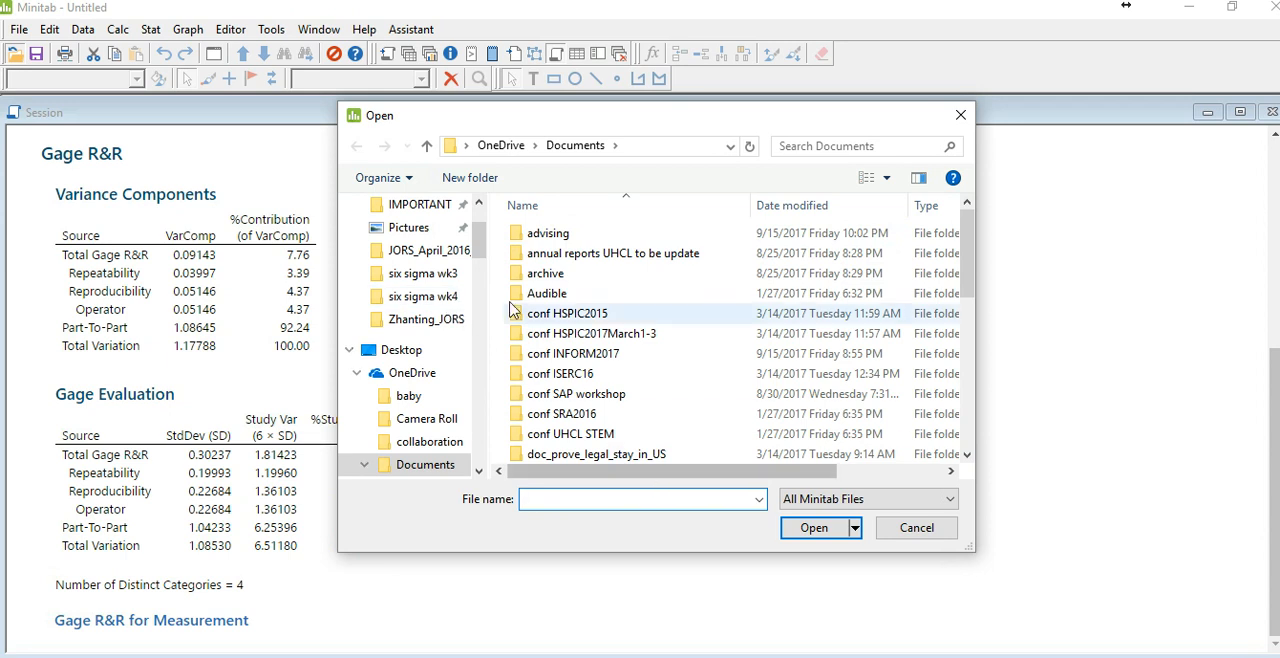
left_click(908, 534)
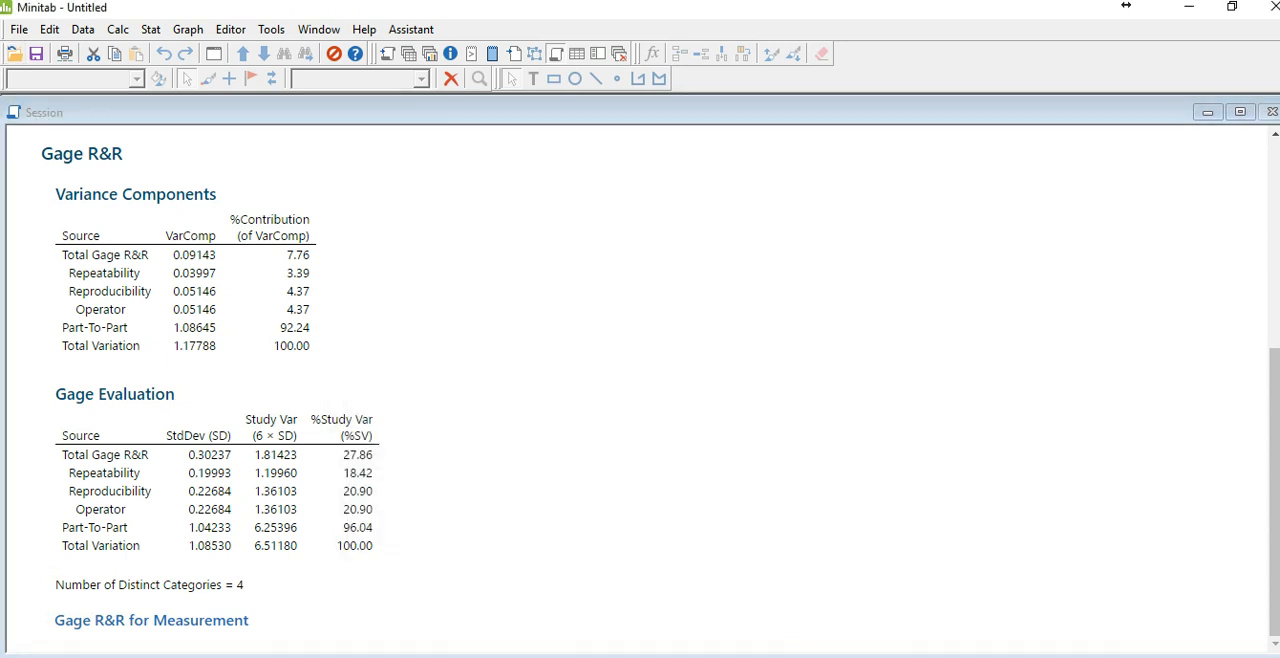
key("alt+Tab")
left_click(273, 324)
double_click(273, 324)
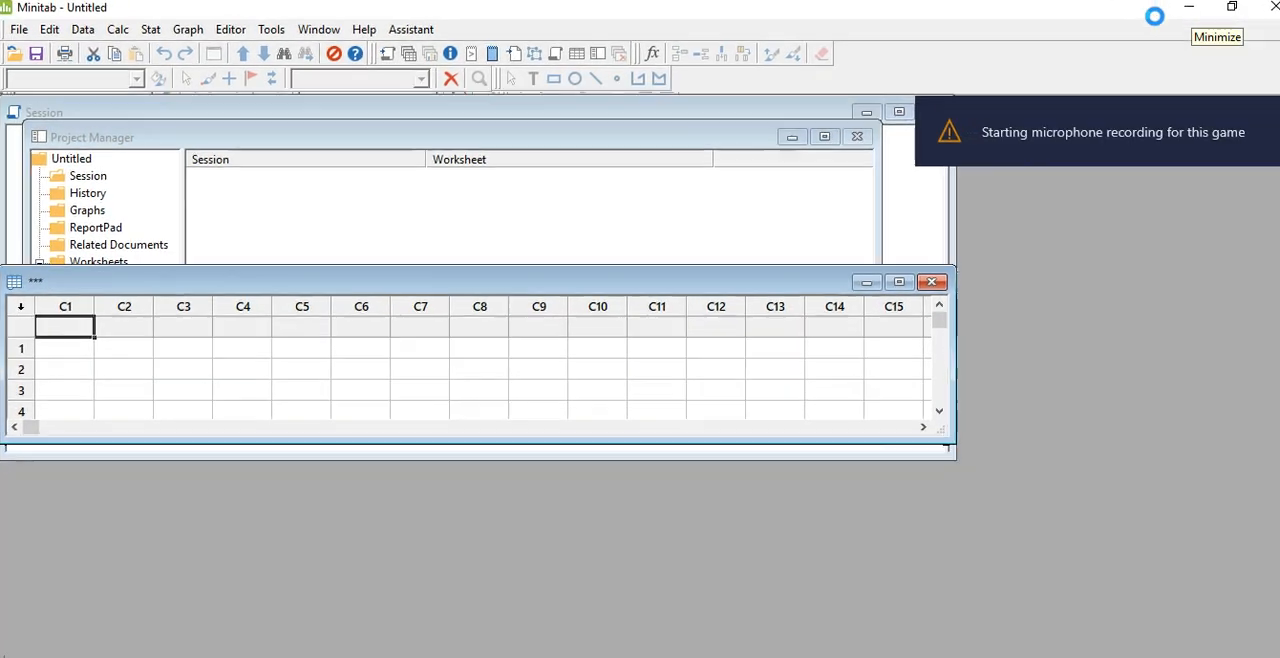
left_click(1189, 8)
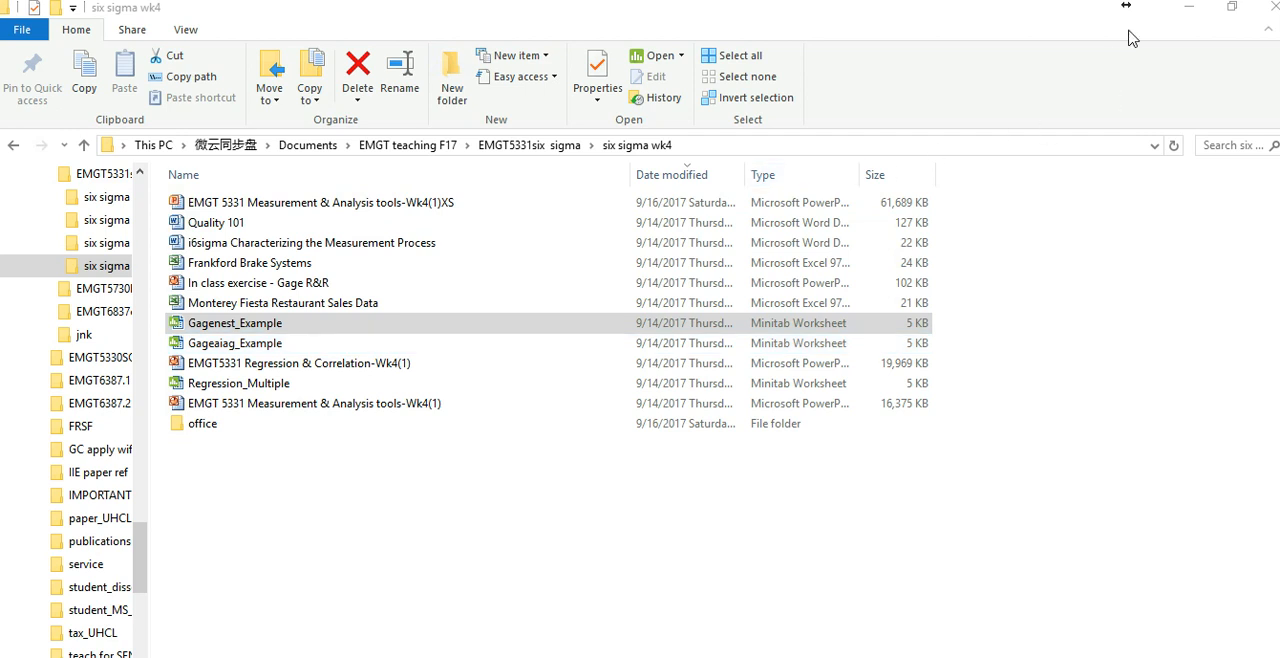
left_click(1189, 8)
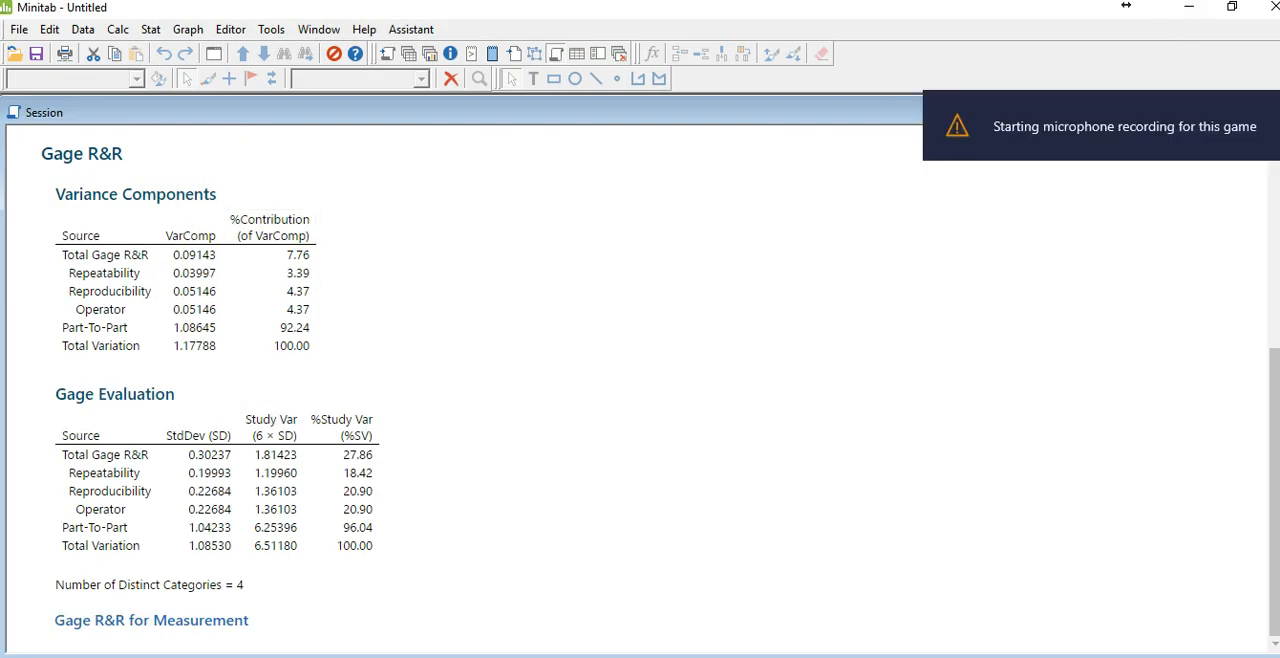
Step: Shrink the Session window and close the Gage R&R for Measurement graph without saving it to a separate file
left_click_drag(348, 651, 413, 259)
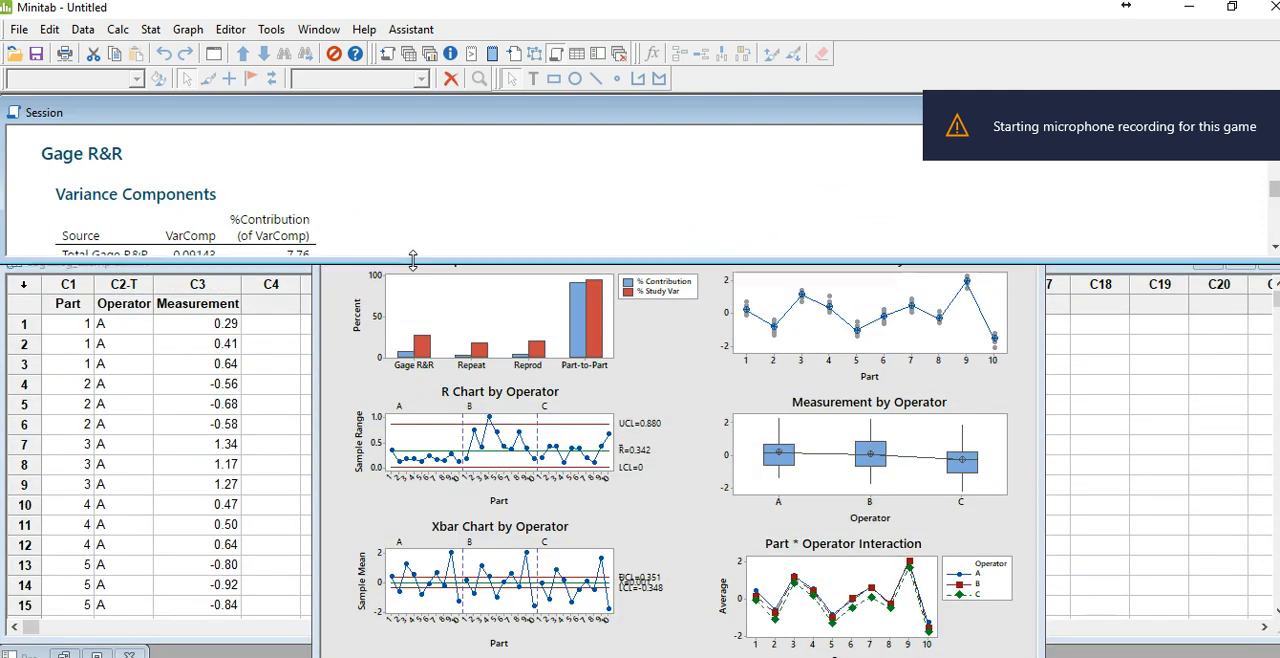
left_click(1022, 384)
left_click(1020, 121)
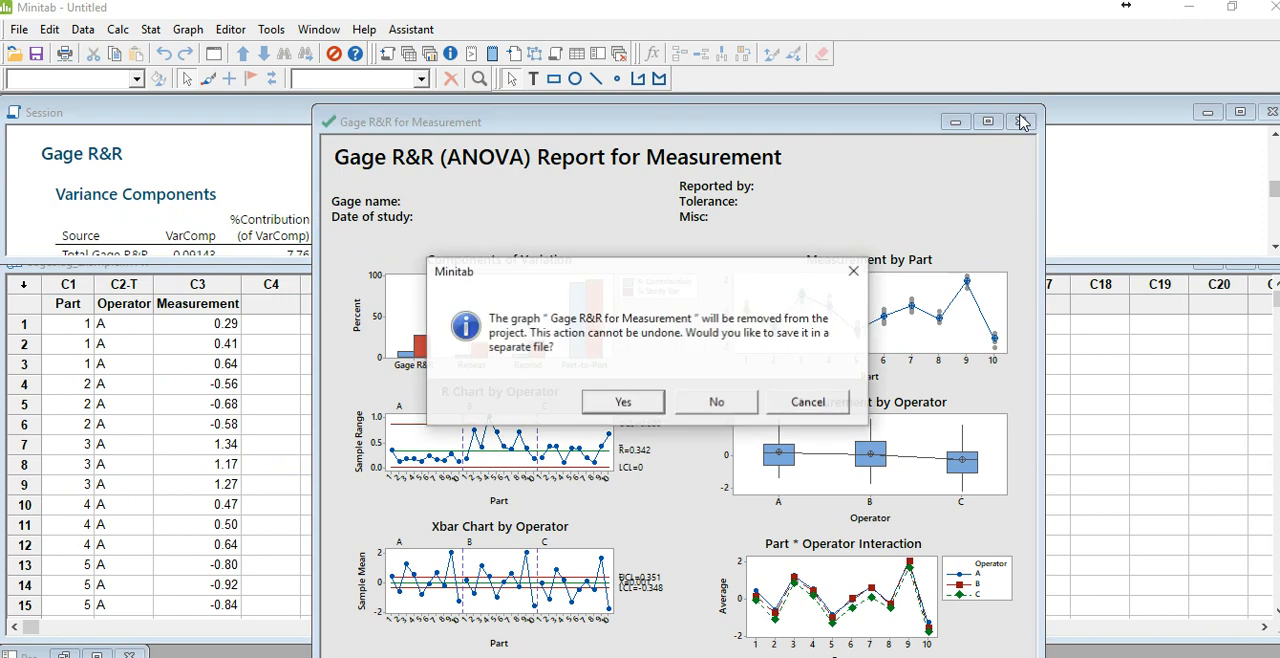
left_click(717, 403)
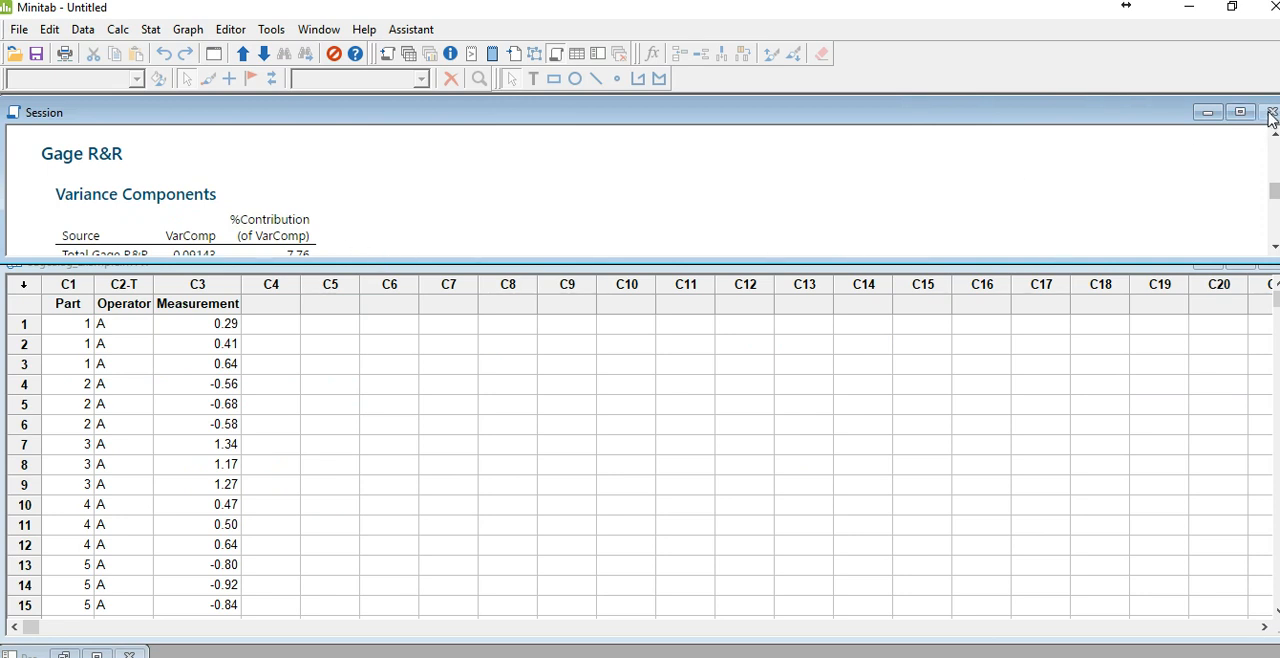
Step: Close the Gageaiag_Example worksheet and try to close the blank worksheets that take its place
left_click(214, 362)
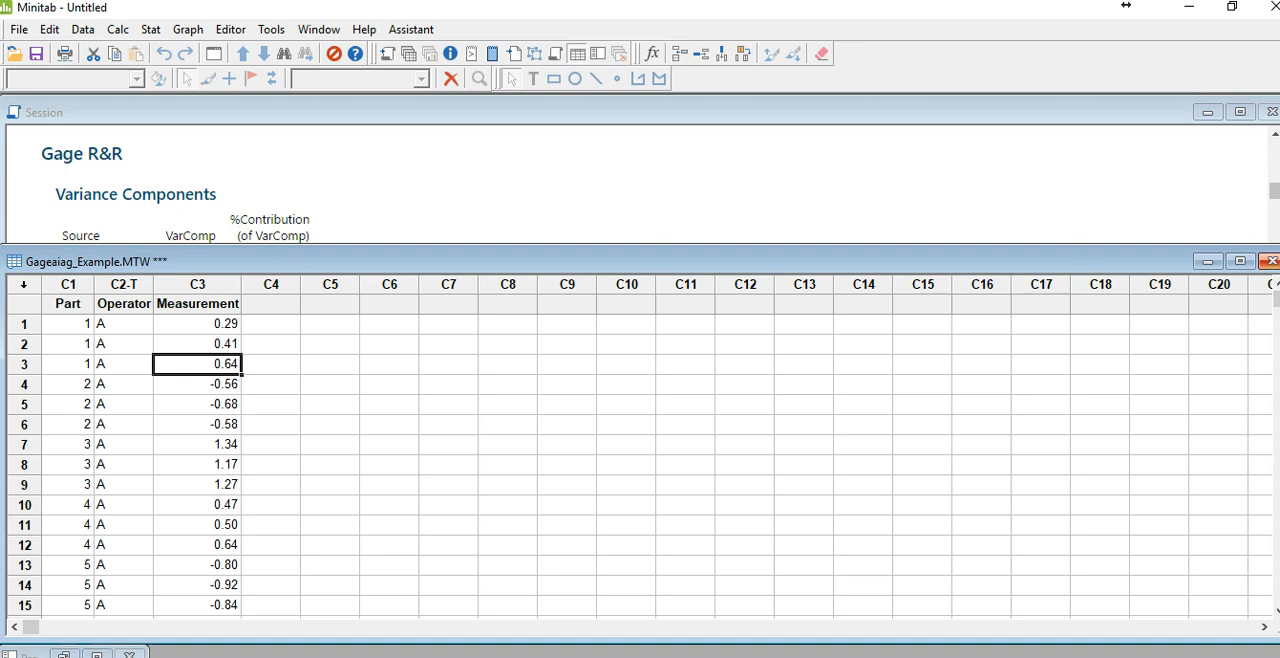
left_click(1270, 261)
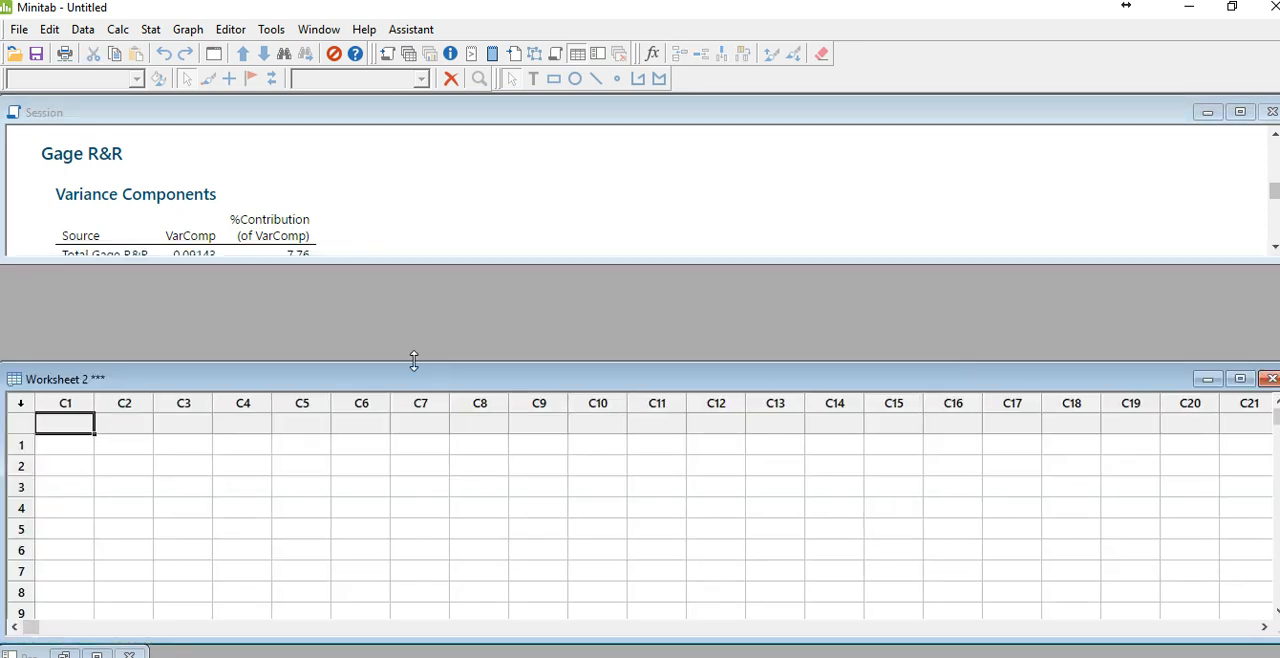
left_click_drag(405, 380, 497, 259)
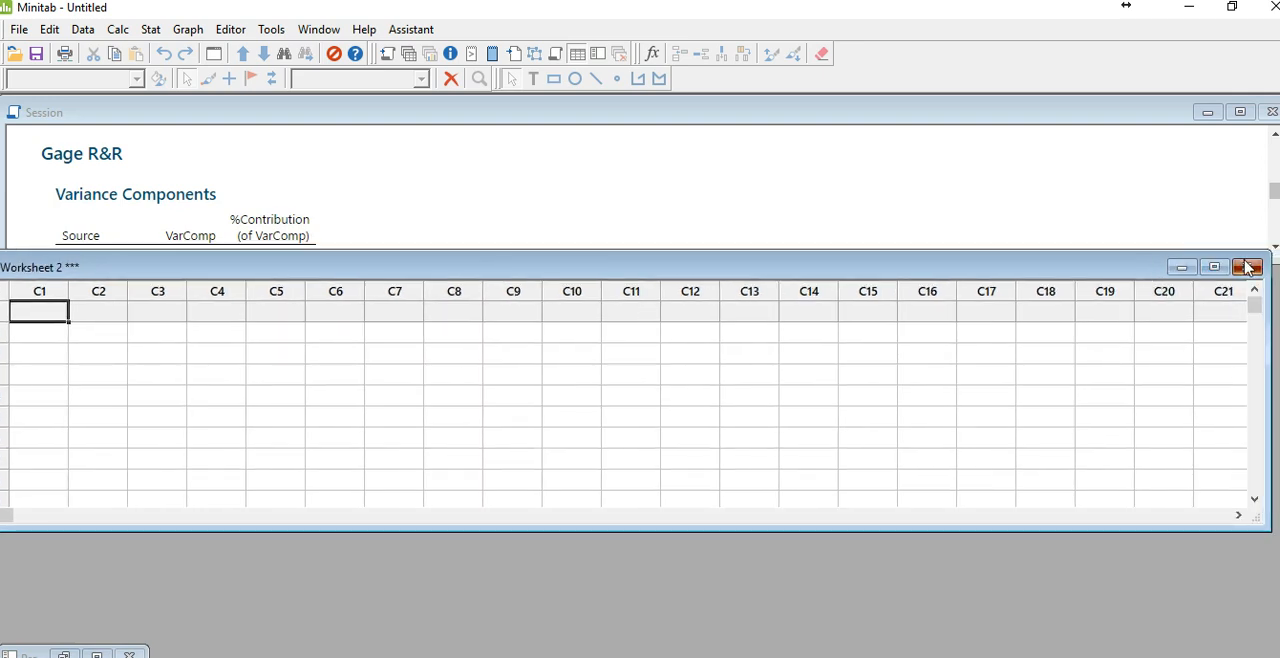
left_click(1258, 263)
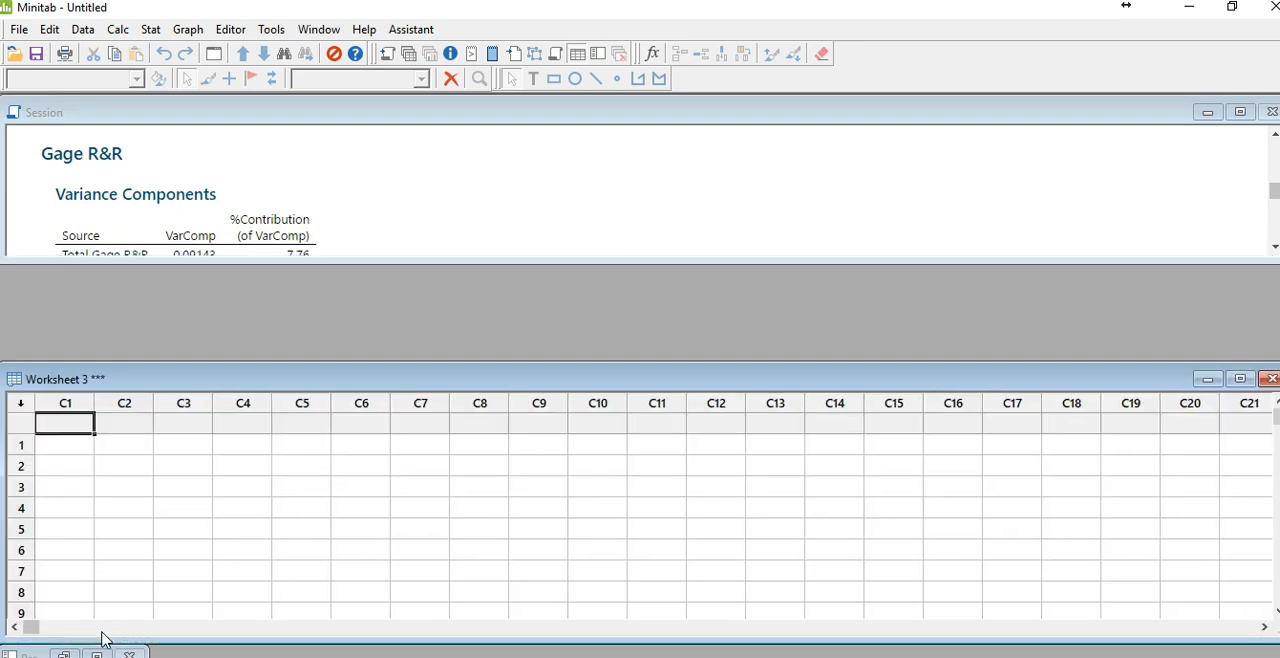
left_click(1270, 378)
left_click(1271, 378)
left_click(1271, 378)
Step: Maximize the Project Manager, open the Gagenest_Example worksheet from the six sigma wk4 folder and review its Part, Operator and Response data
left_click(97, 654)
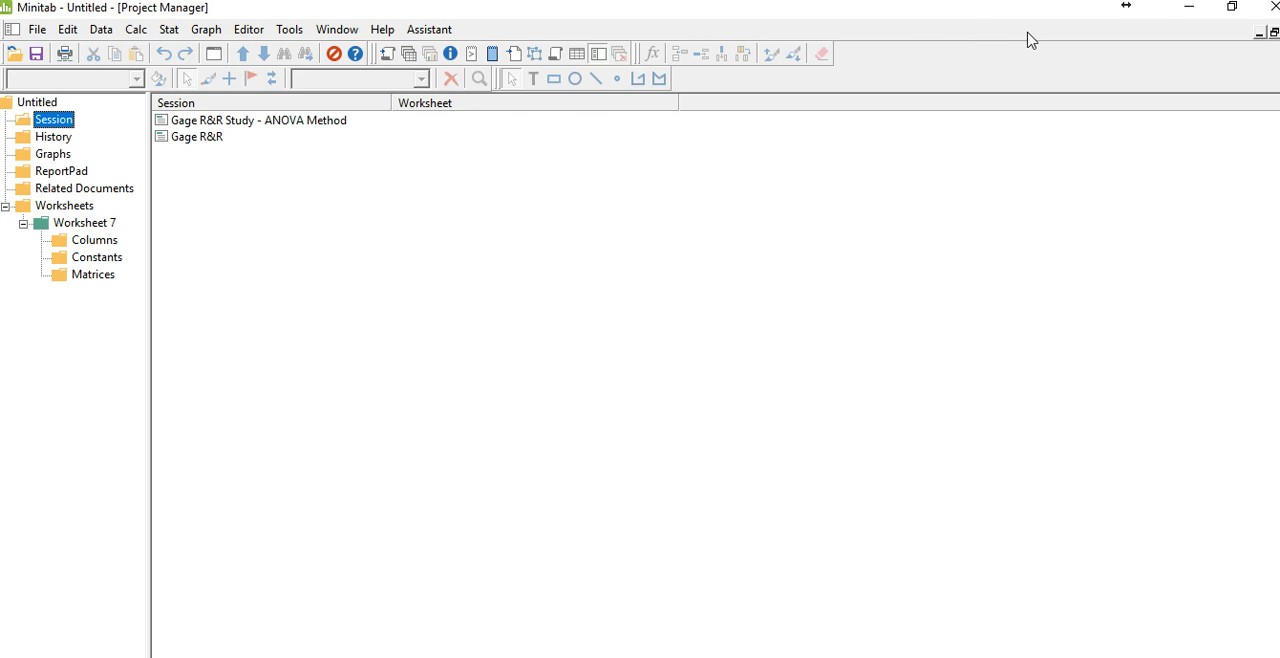
left_click(1230, 10)
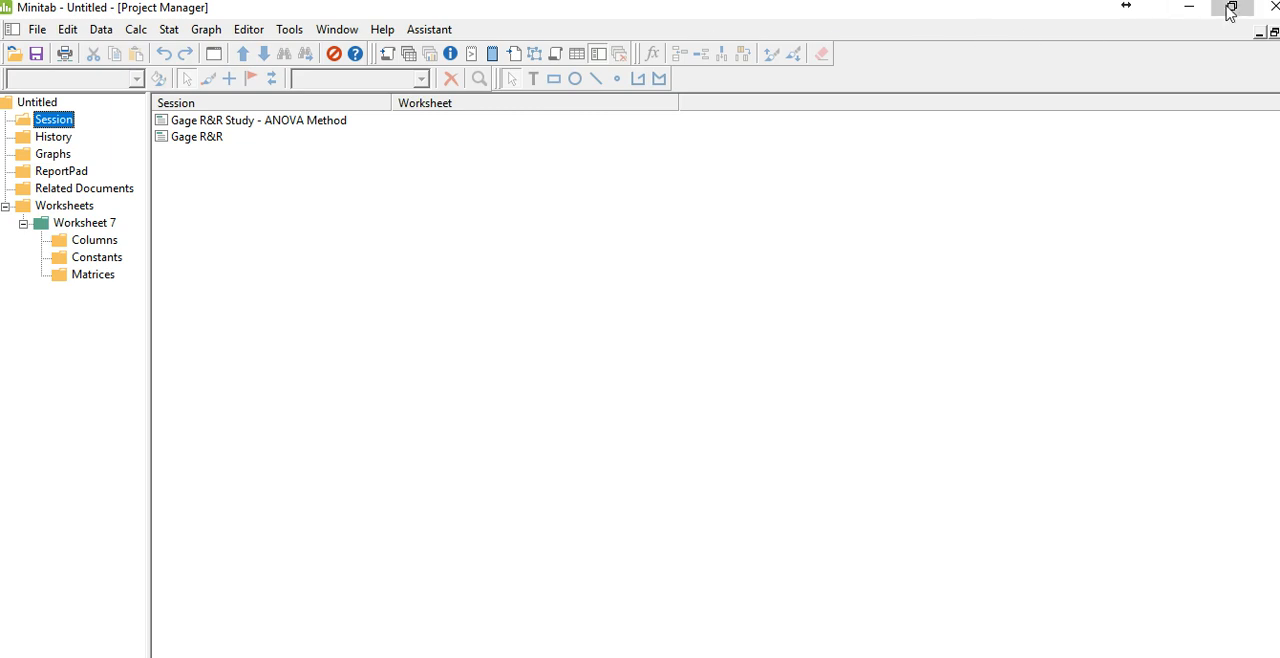
left_click(20, 62)
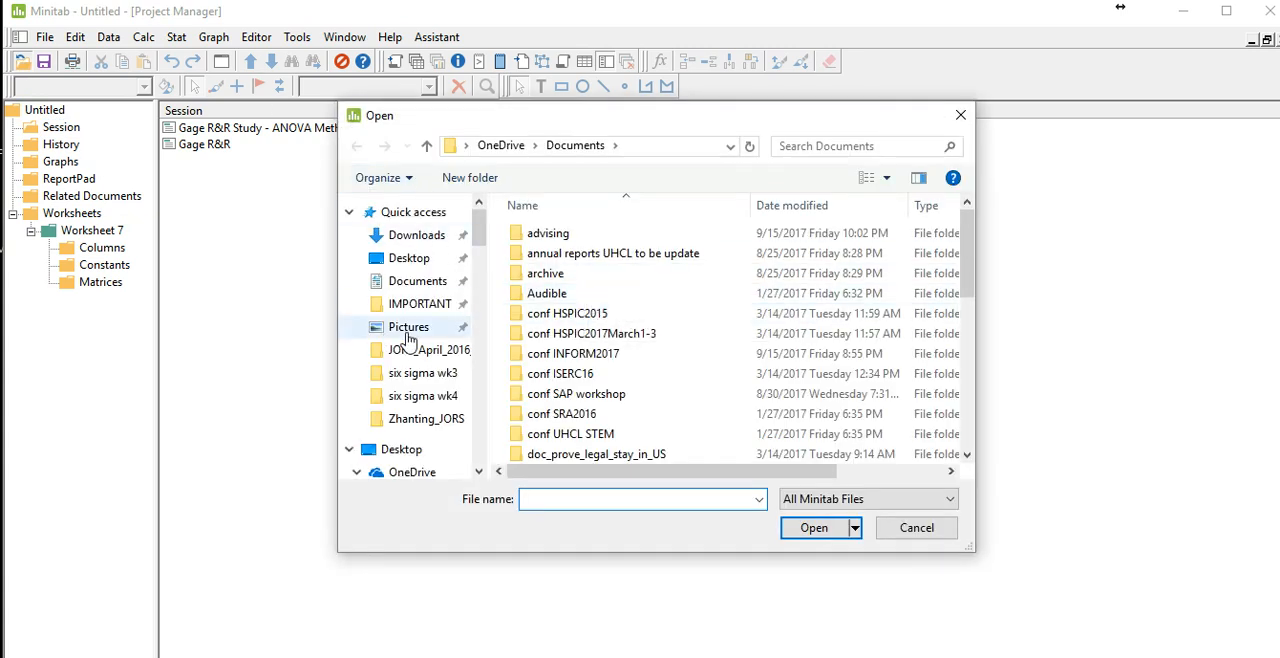
left_click(444, 405)
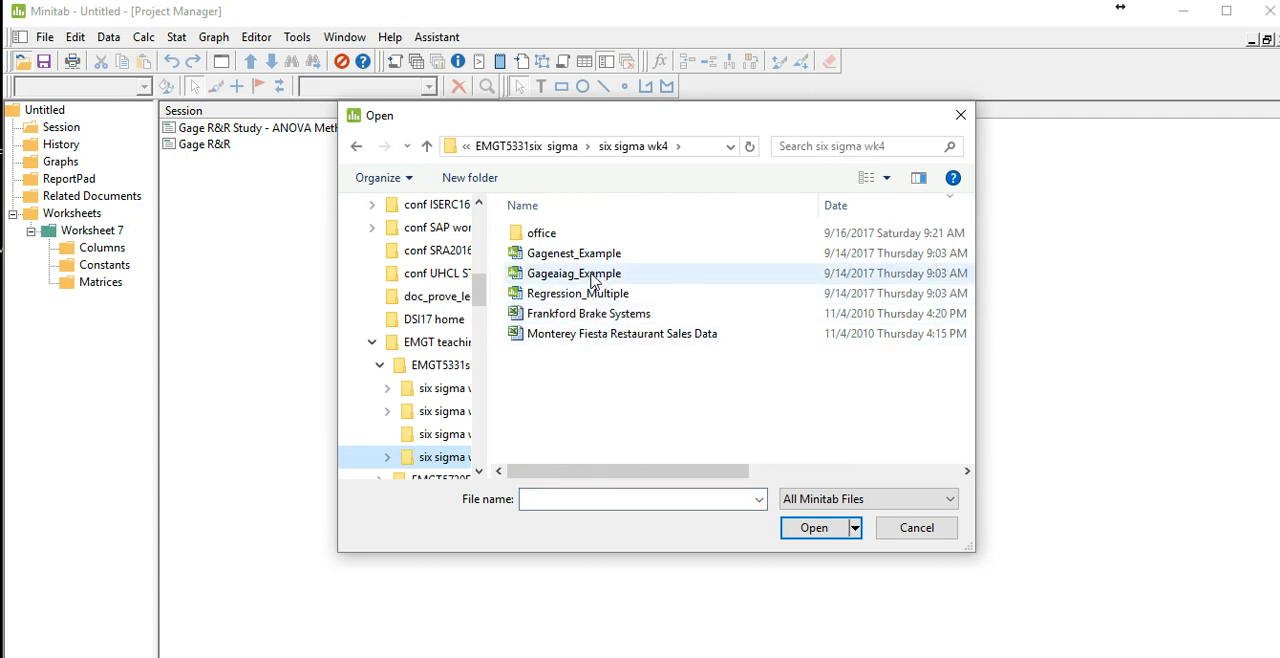
double_click(574, 254)
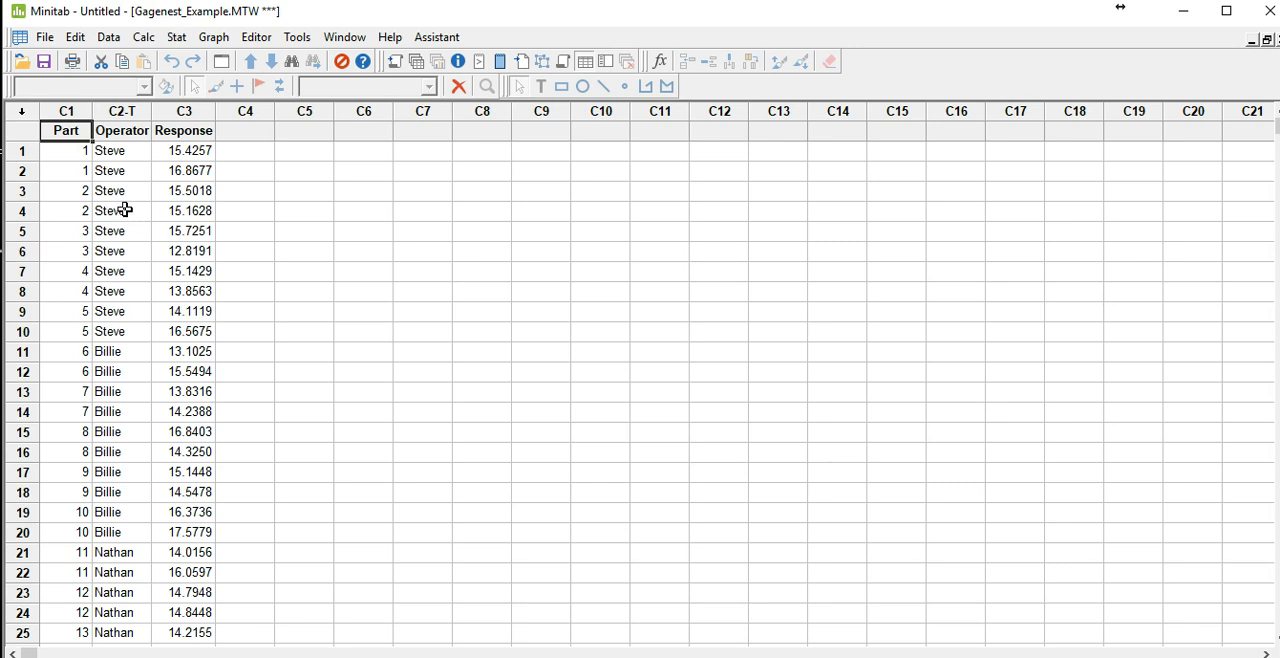
scroll(124, 208, "down", 3)
scroll(122, 204, "up", 2)
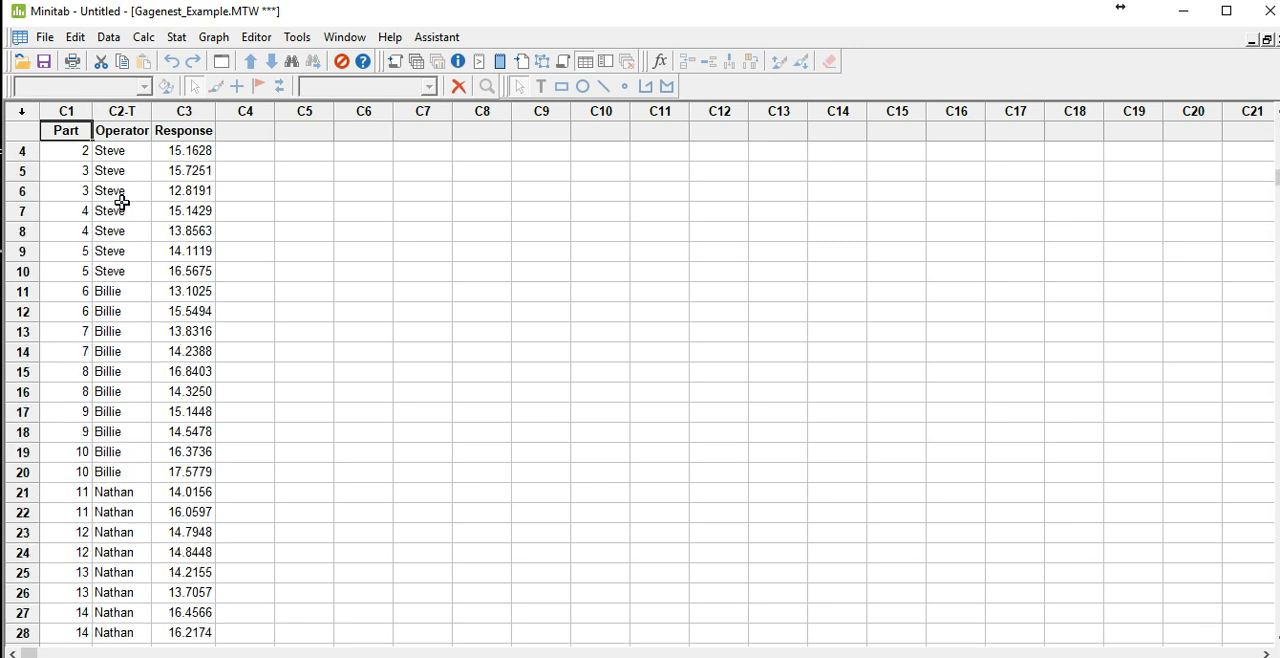
scroll(121, 202, "down", 1)
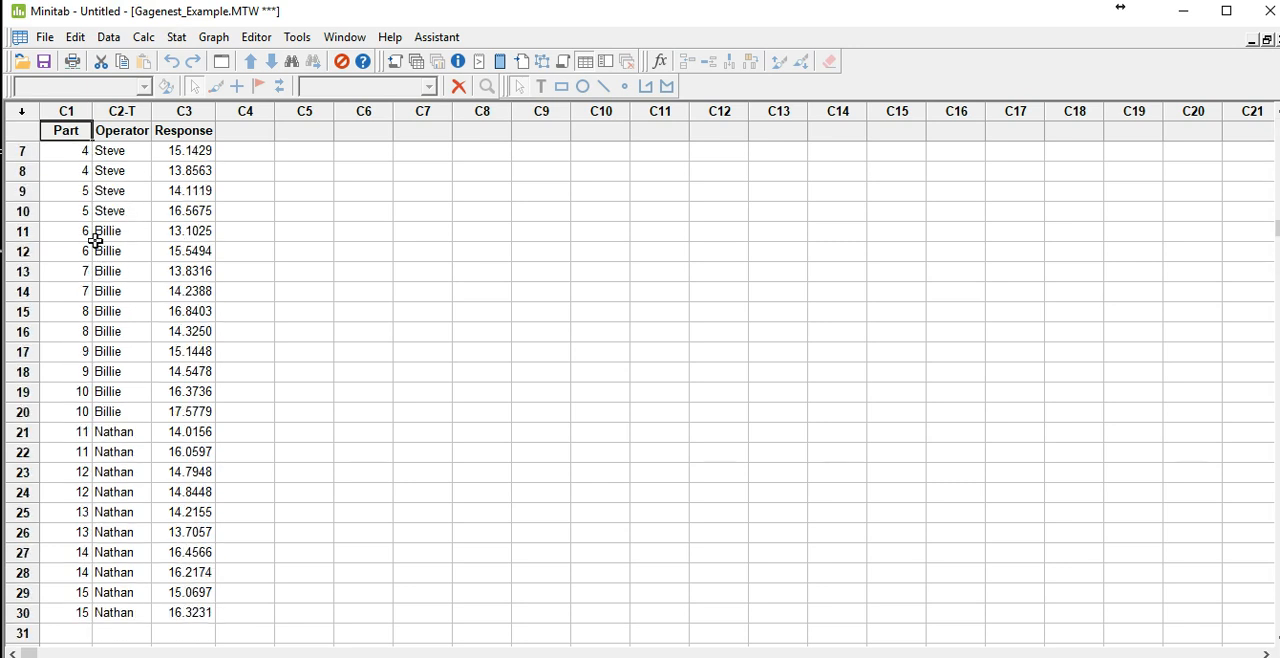
scroll(95, 238, "up", 2)
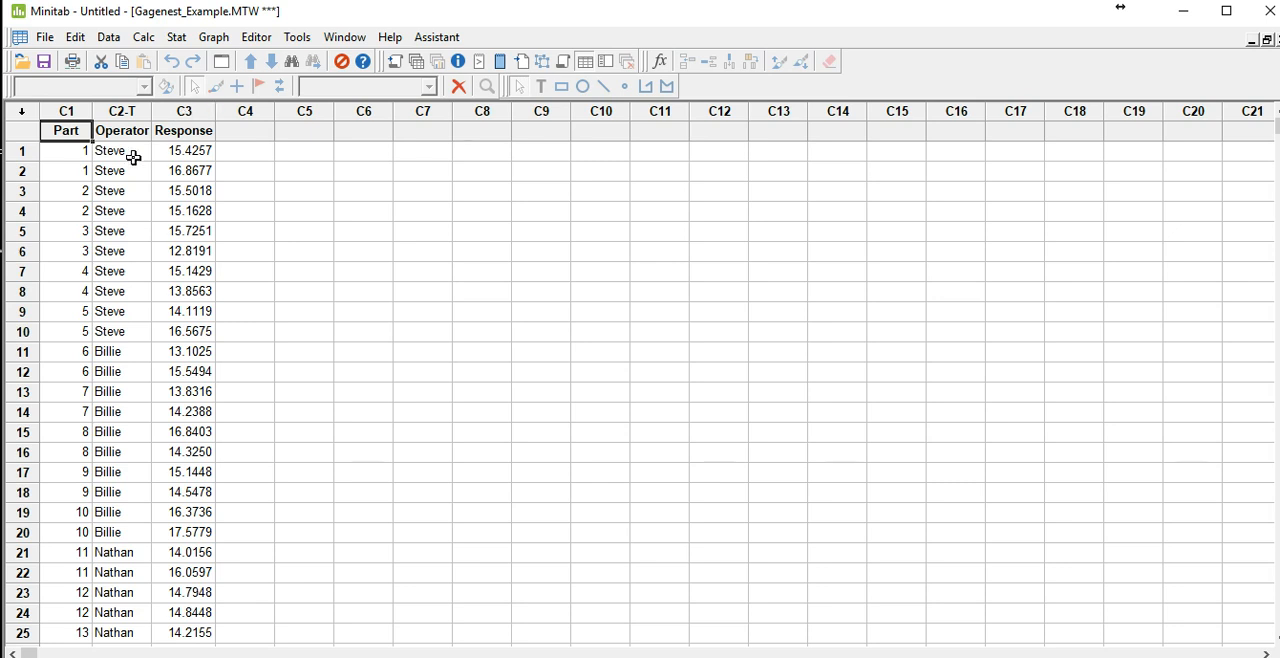
Step: Run a nested Gage R&R study with Part as part or batch numbers, Operator as operators and Response as measurement data
left_click(68, 155)
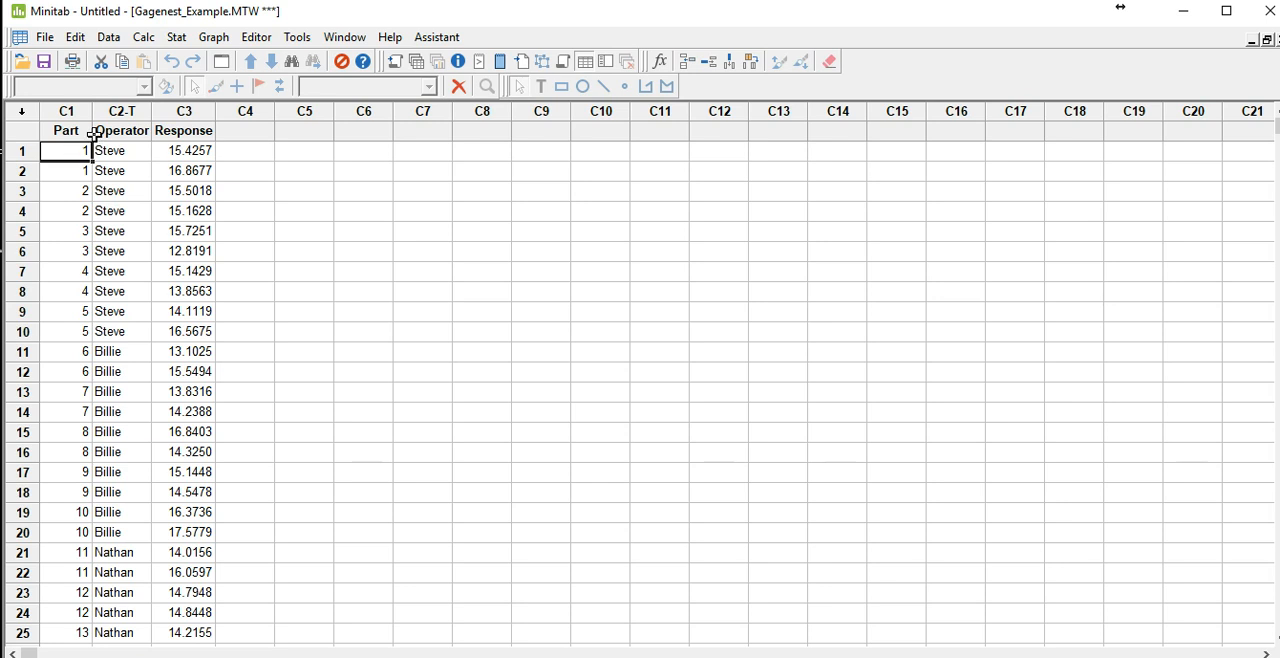
left_click(176, 38)
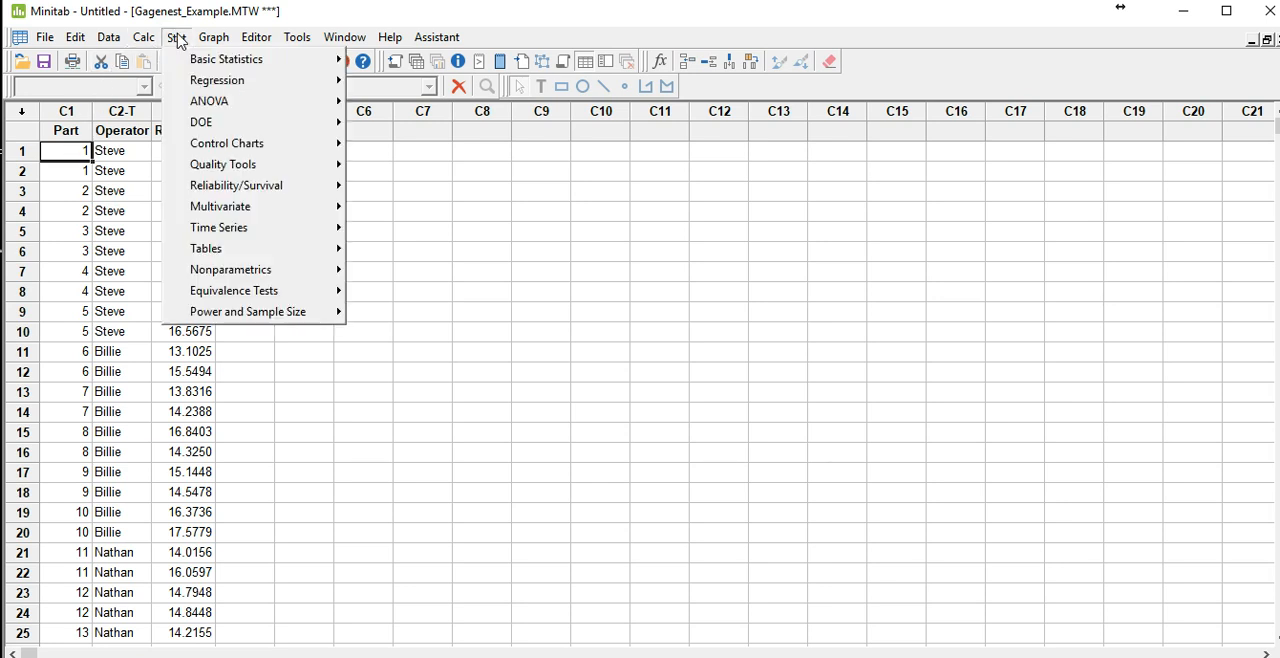
mouse_move(214, 167)
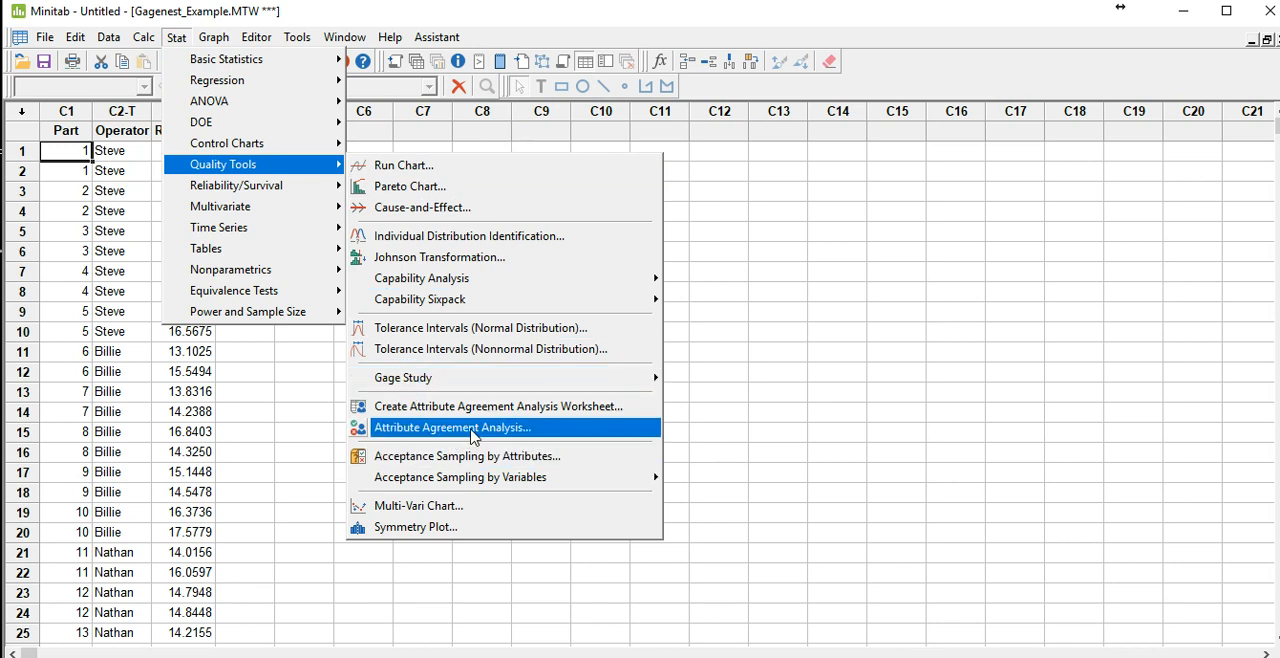
mouse_move(658, 390)
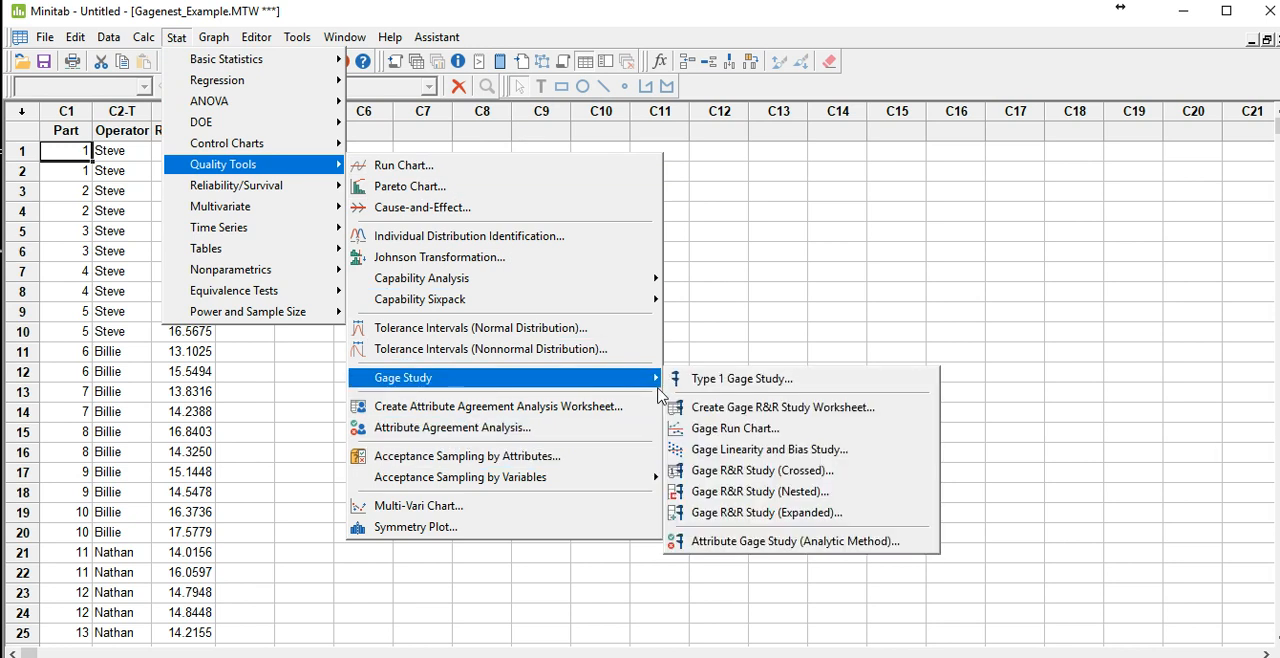
left_click(758, 495)
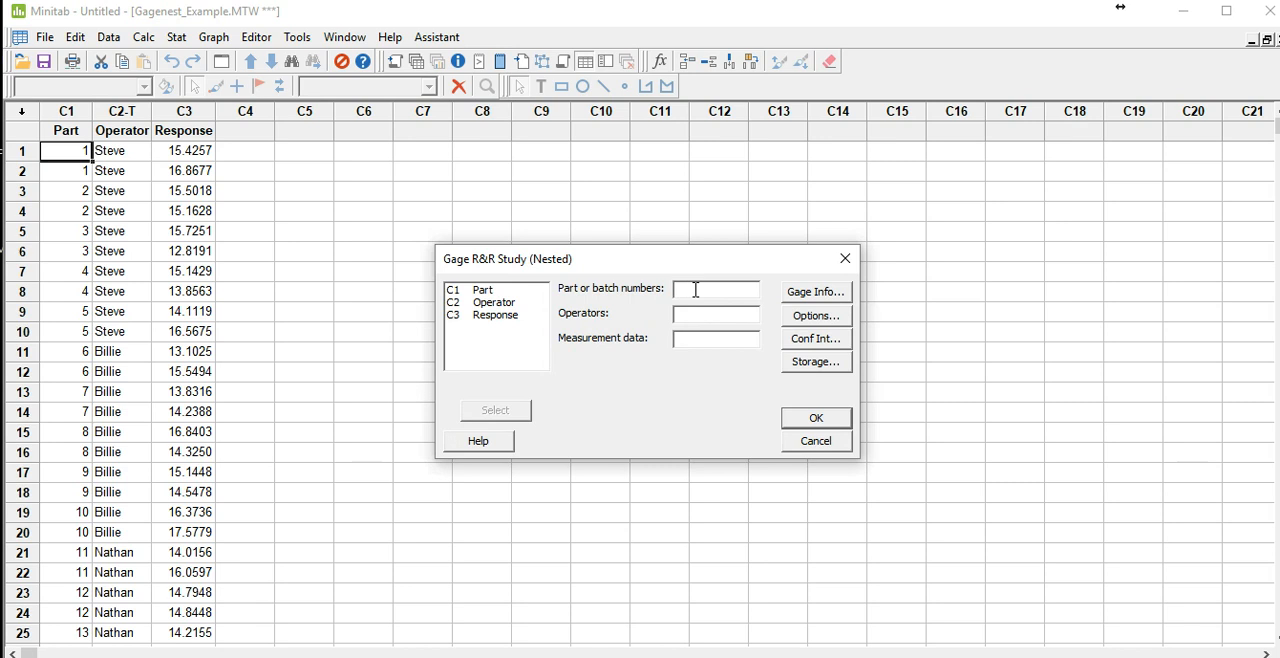
double_click(482, 291)
double_click(492, 303)
double_click(505, 305)
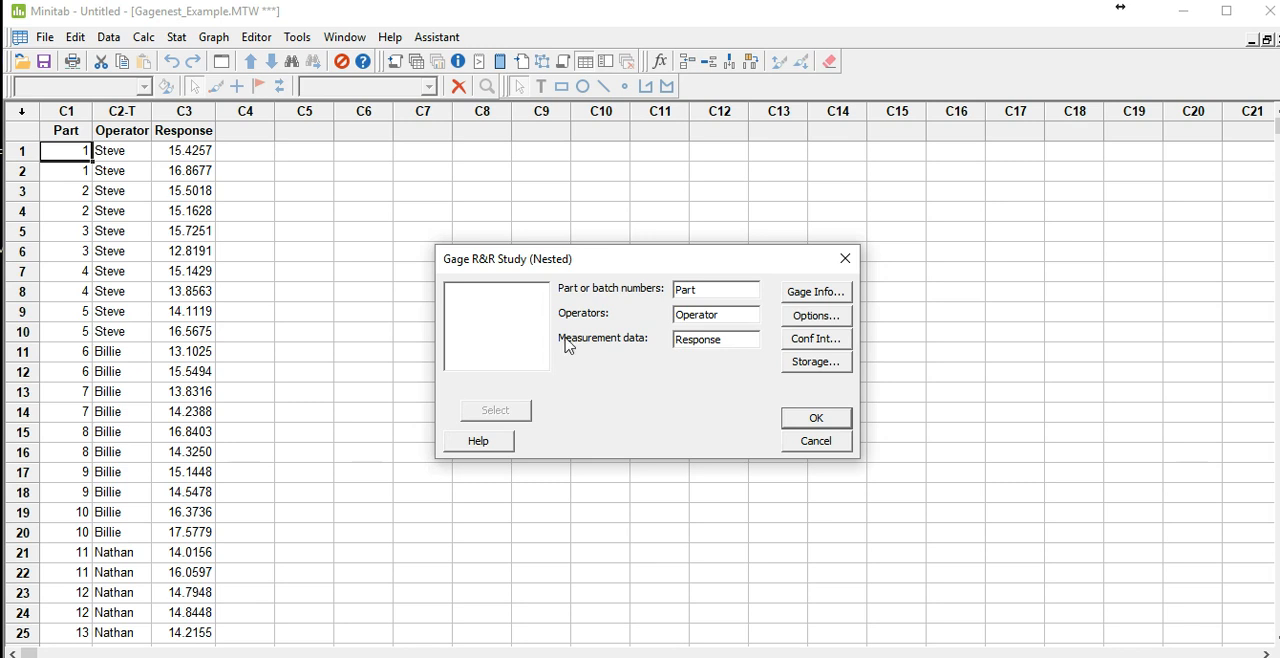
left_click(816, 420)
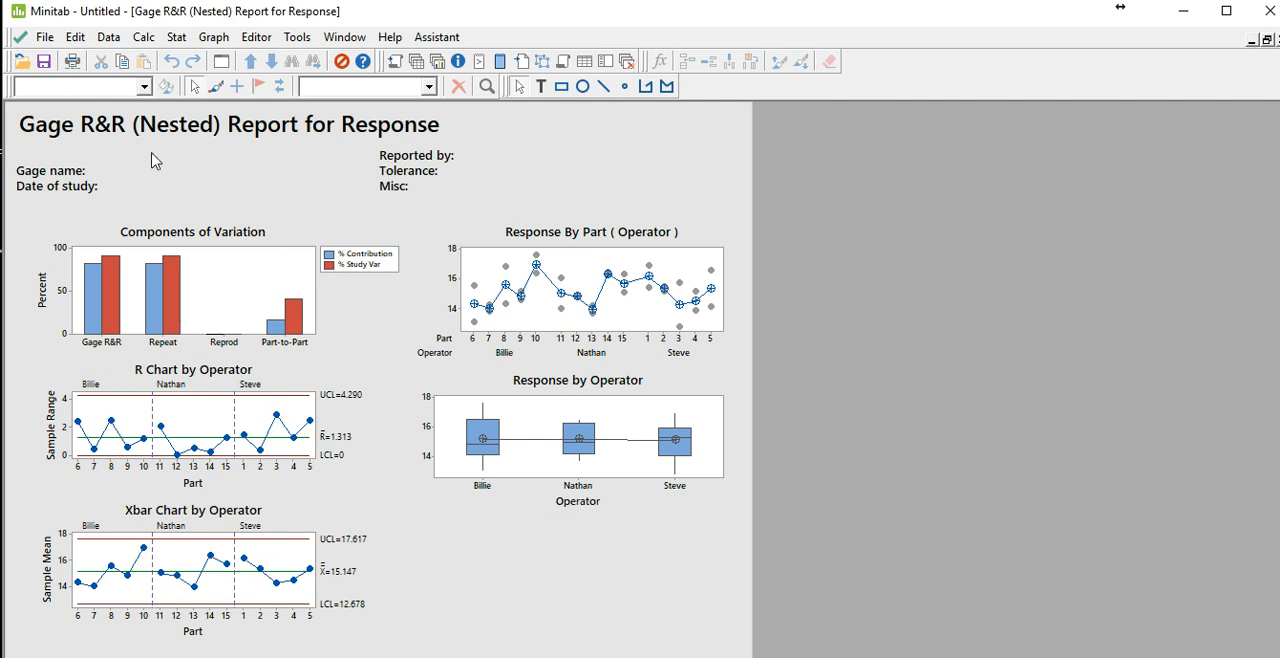
Step: Close the nested Gage R&R report graph without saving it and examine the nested ANOVA, variance components and gage evaluation tables
left_click(130, 300)
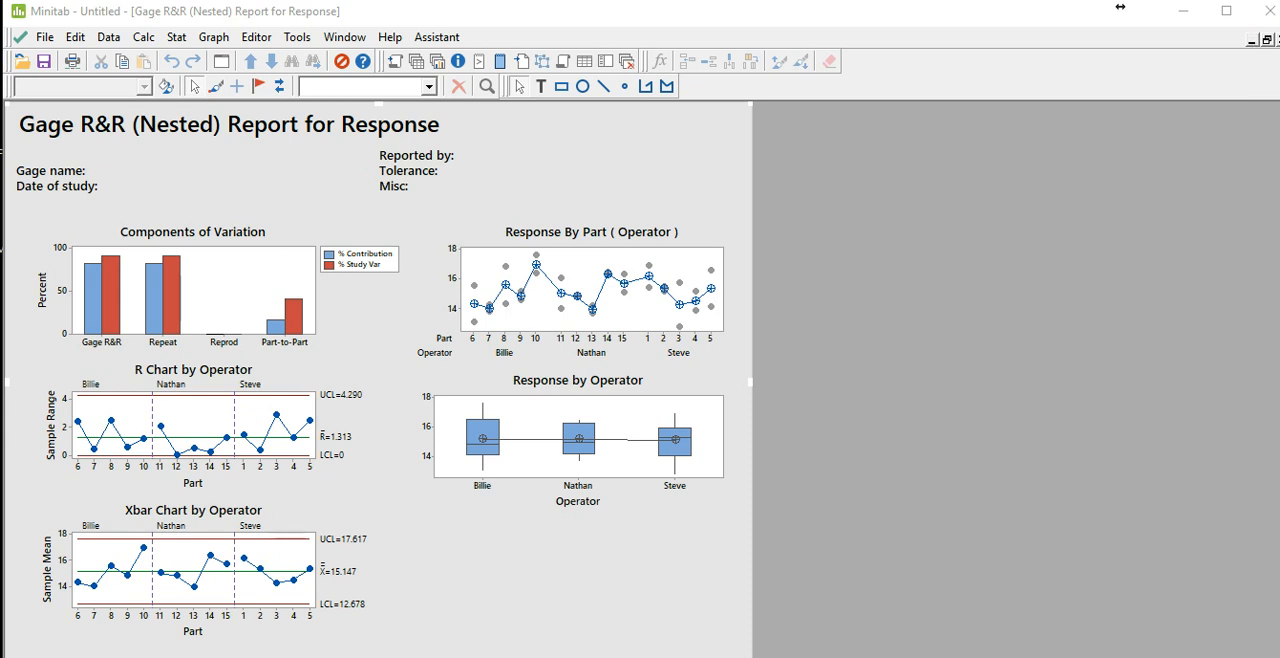
left_click(1275, 40)
left_click(742, 411)
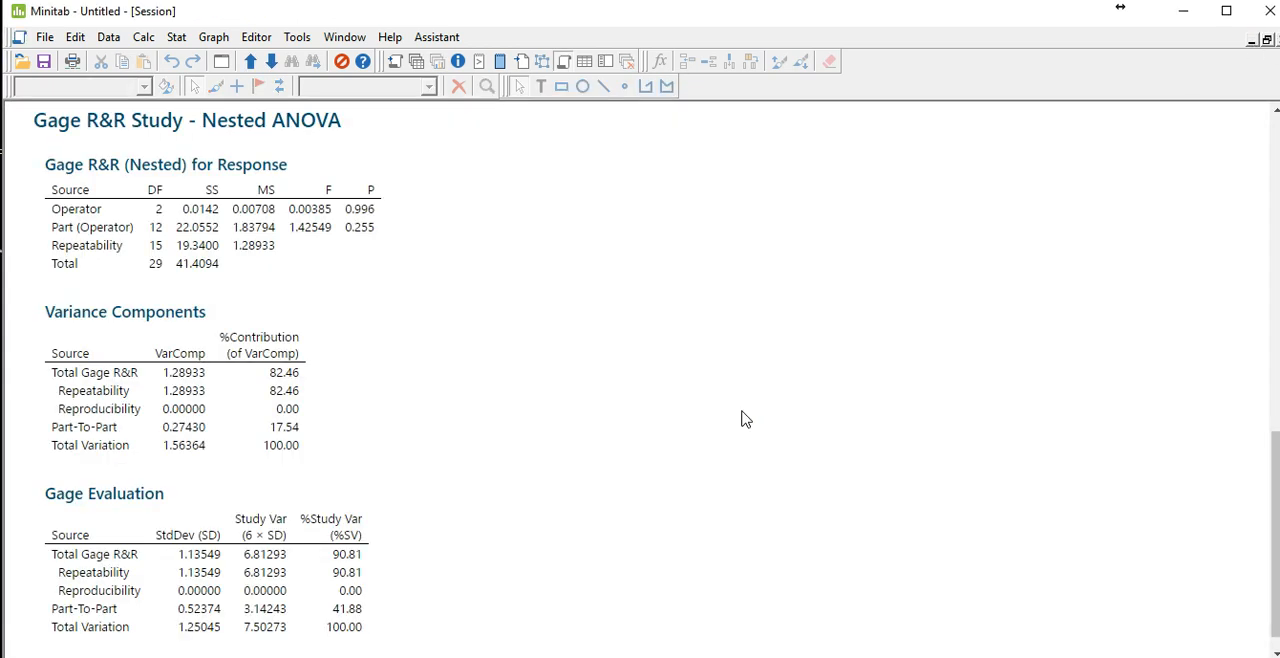
scroll(18, 272, "up", 10)
scroll(18, 272, "down", 10)
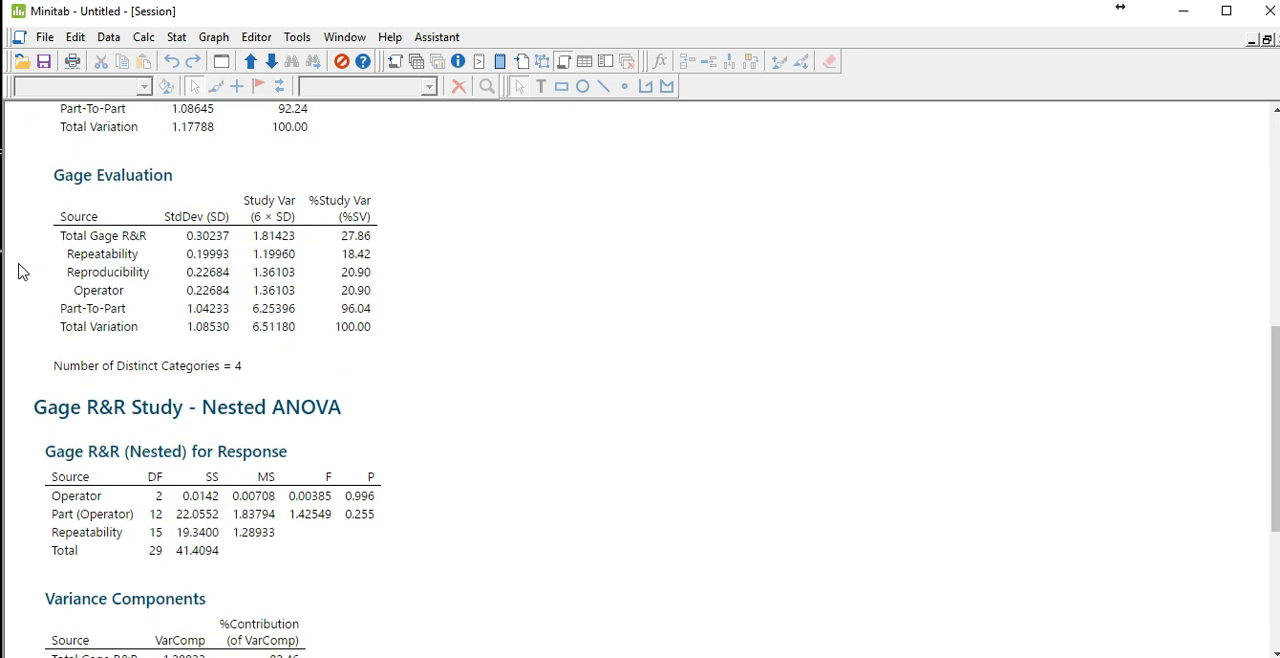
scroll(18, 272, "down", 6)
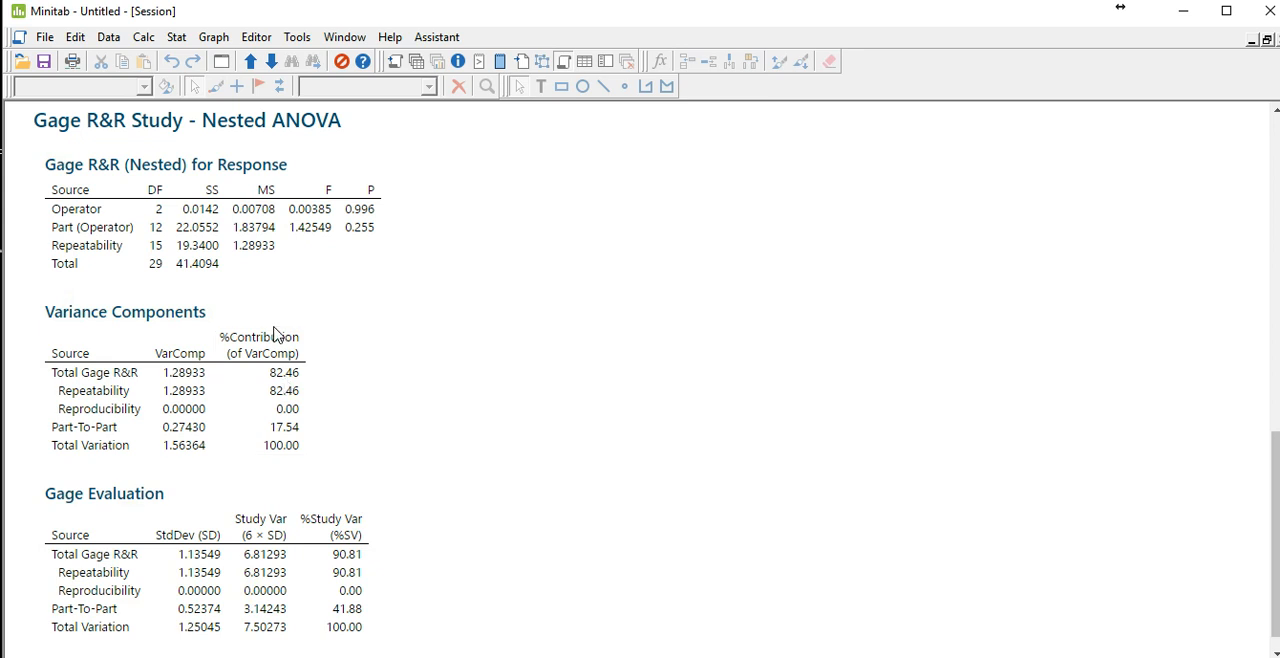
scroll(360, 560, "down", 1)
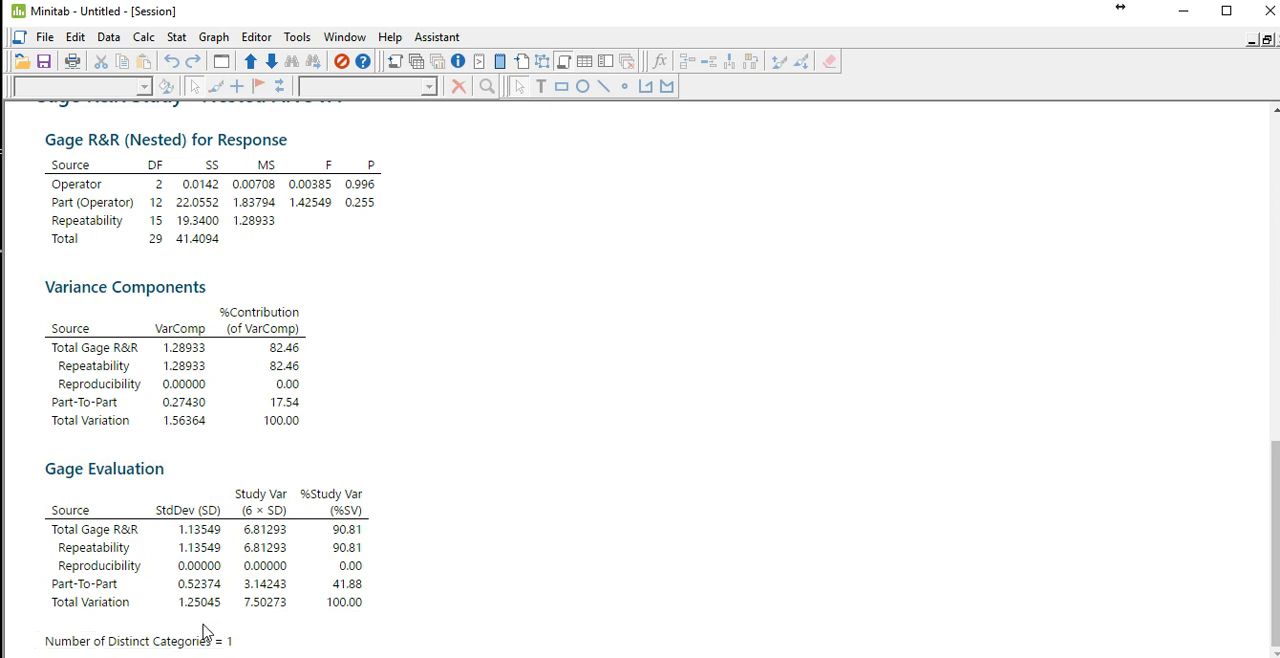
Step: Switch to the simple regression.MPJ project and set up a linear Fitted Line Plot with Cars Sold as response and TV Ads as predictor
left_click(1172, 8)
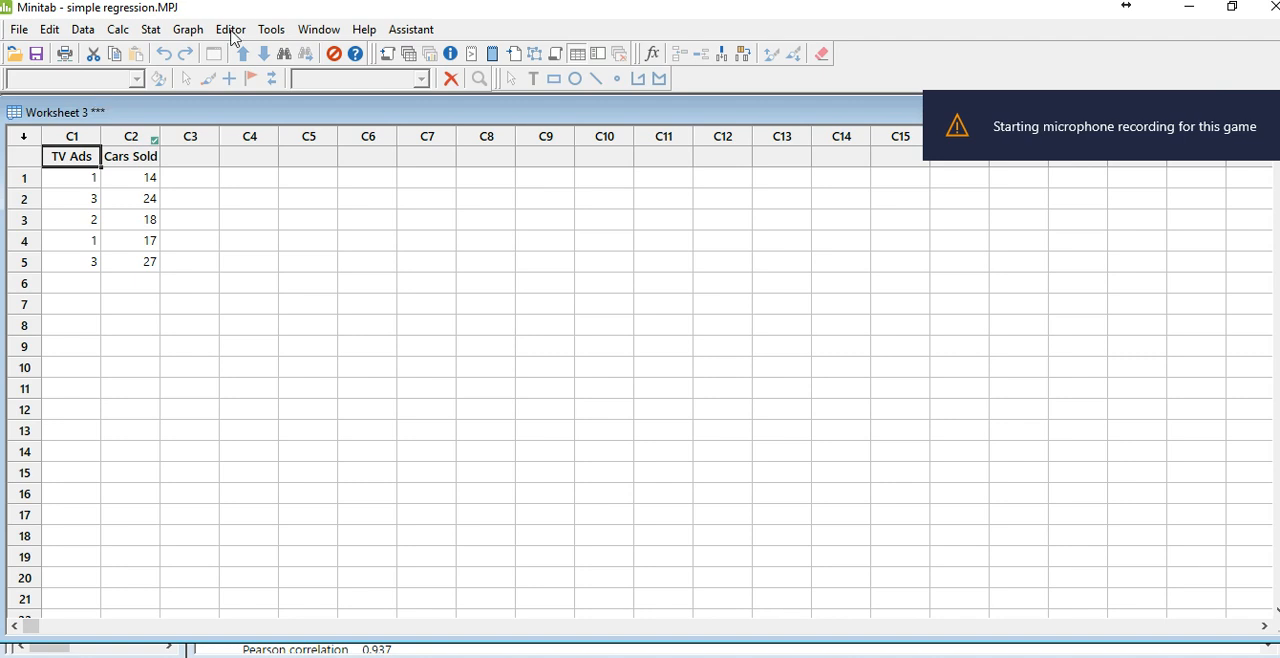
left_click(149, 35)
mouse_move(155, 78)
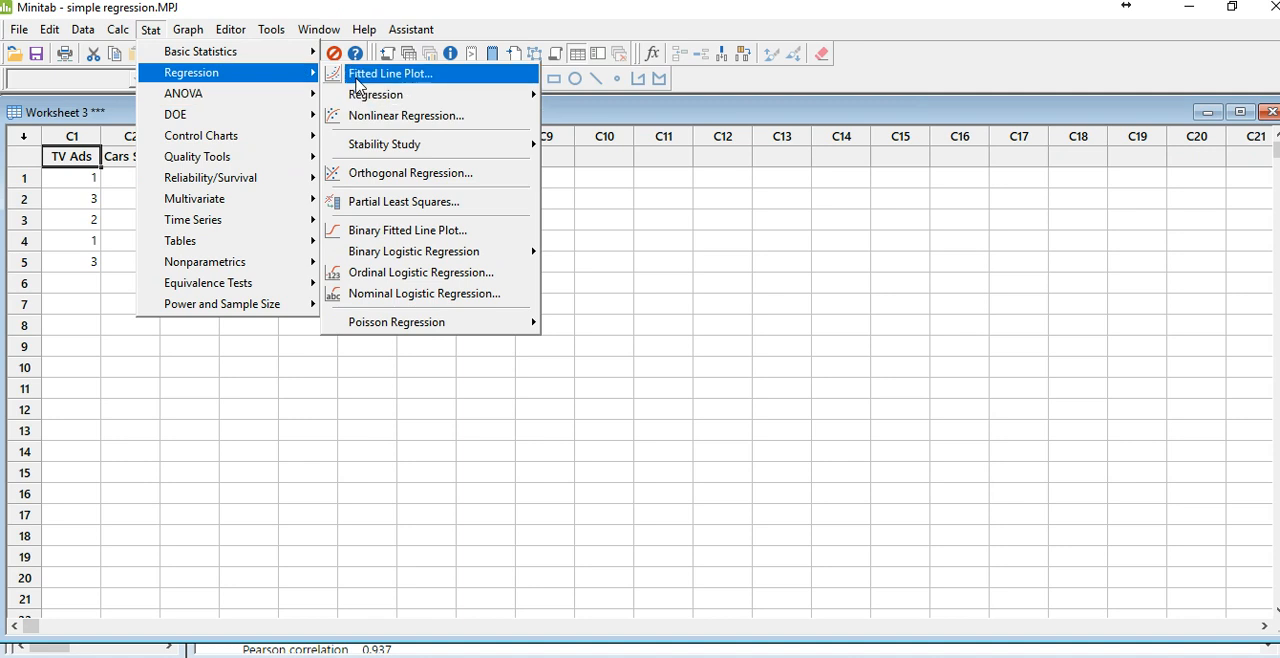
left_click(395, 77)
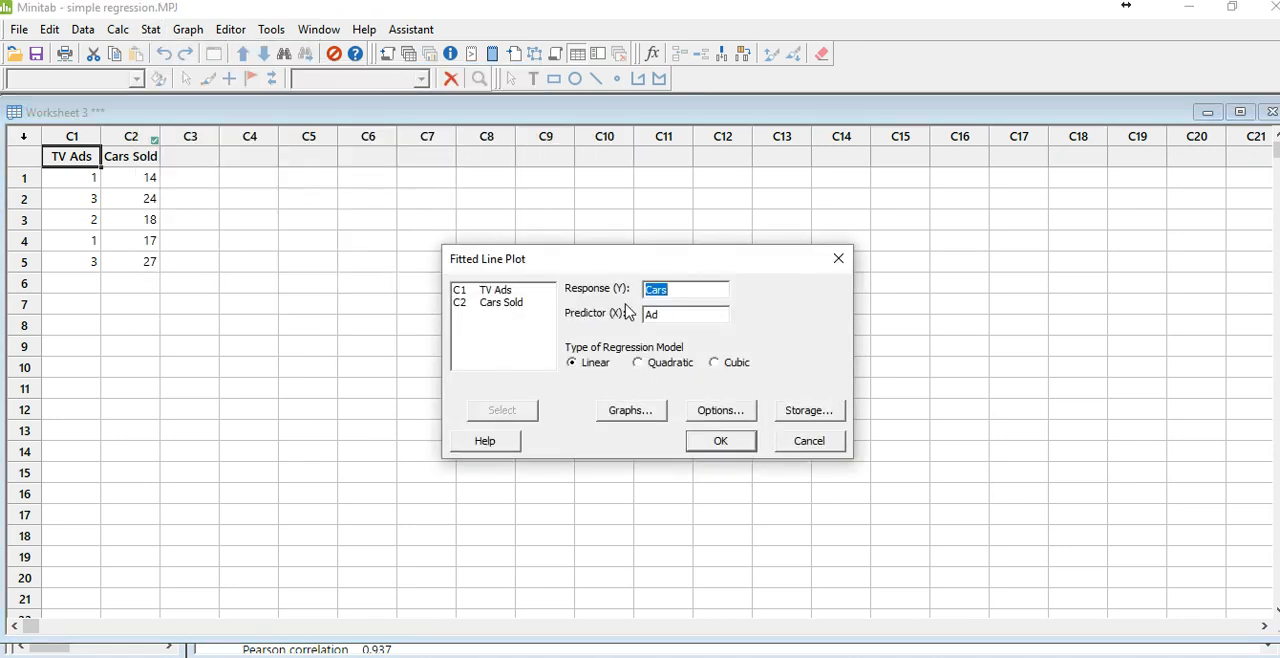
left_click(701, 289)
key("BackSpace")
double_click(499, 302)
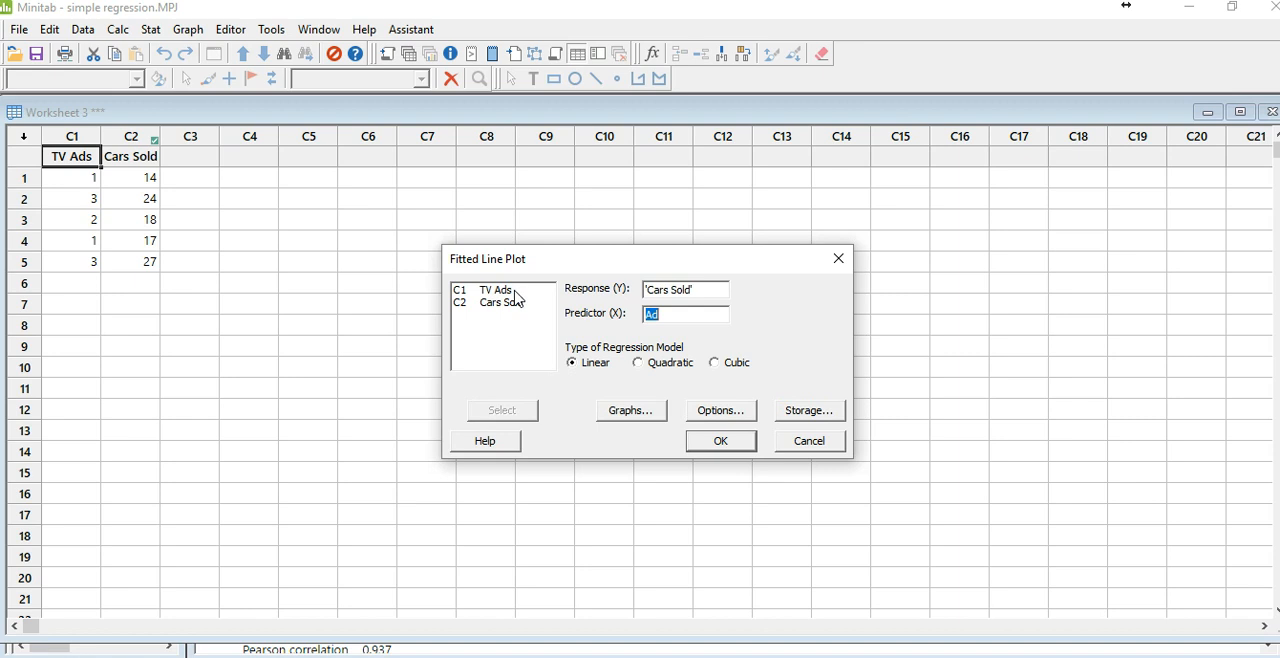
double_click(512, 290)
Step: Add the residual histogram, normal plot of residuals and residuals versus fits as individual plots, and generate the fitted line plot
left_click(629, 412)
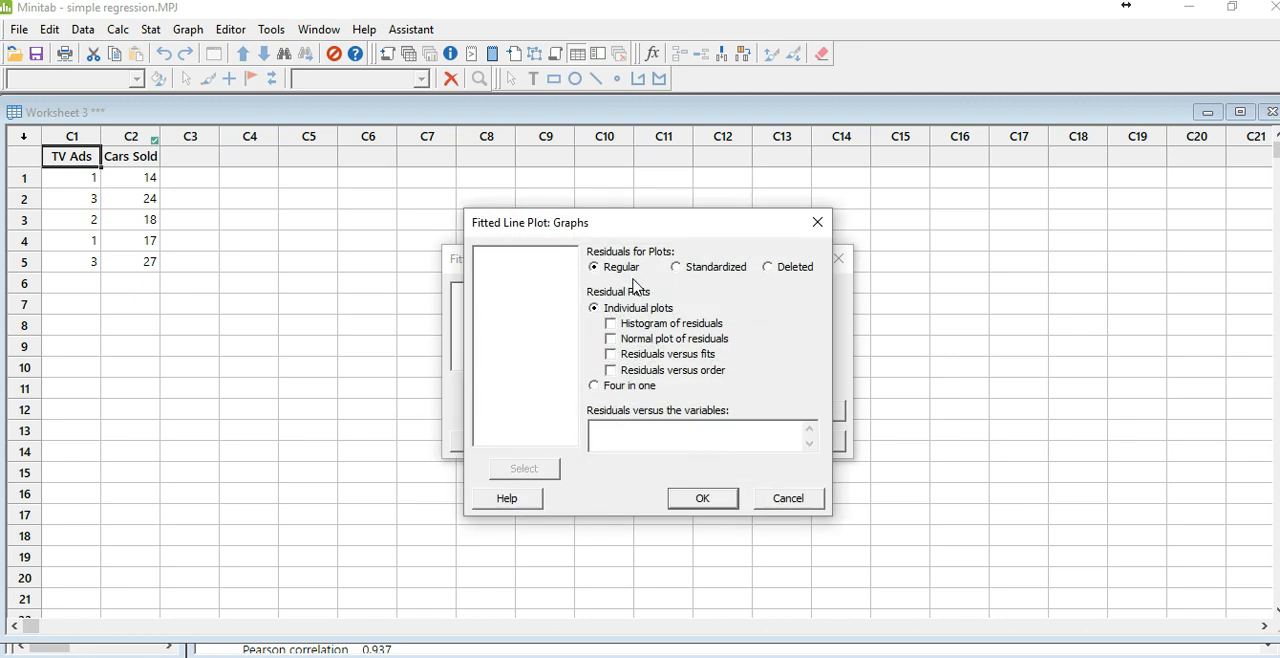
left_click(610, 323)
left_click(610, 339)
left_click(695, 502)
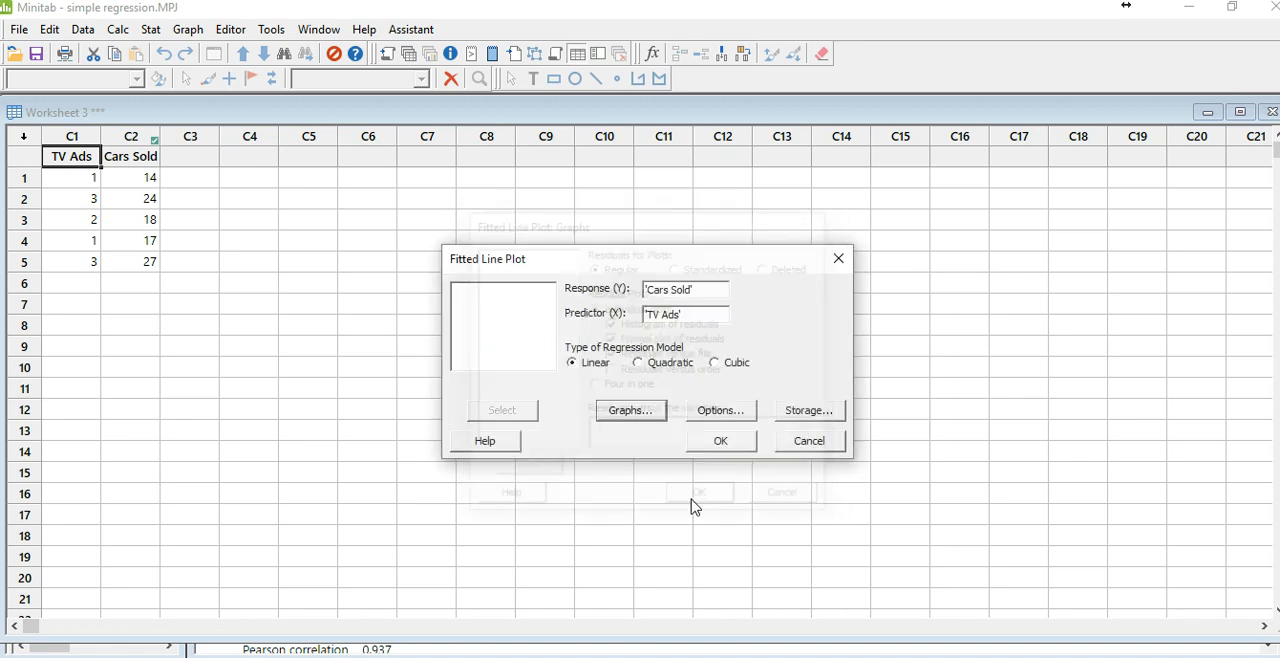
left_click(723, 447)
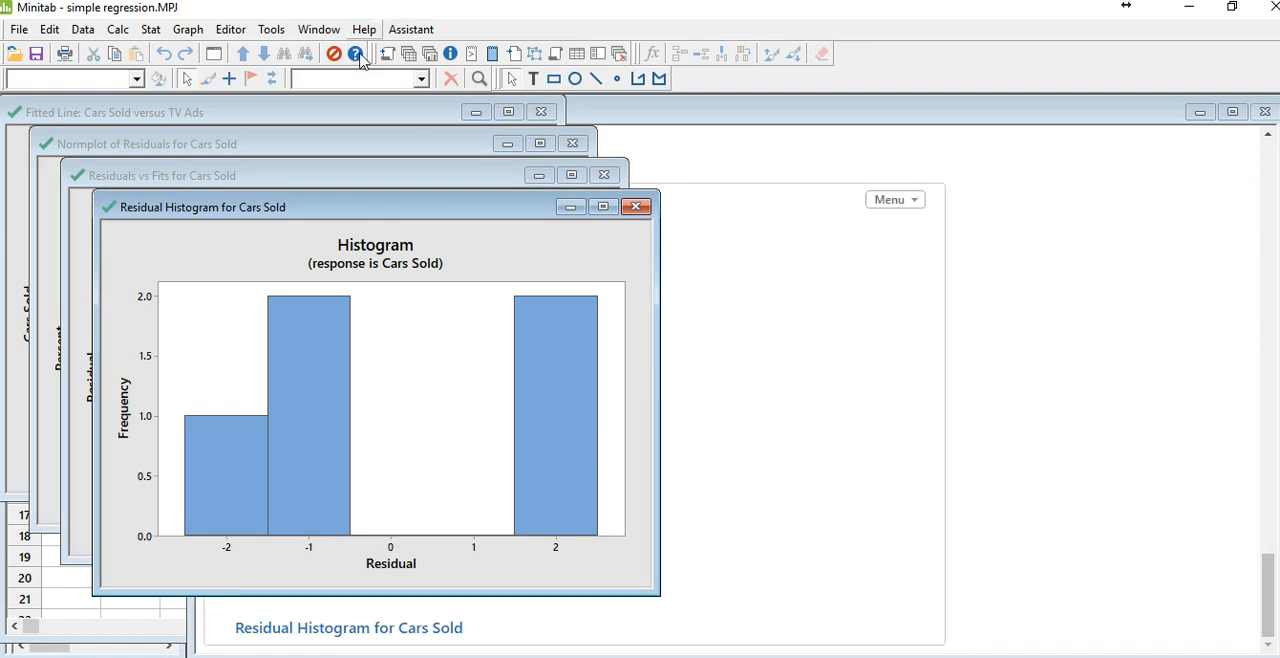
Step: Spread the fitted line, normal probability, histogram and residuals versus fits graph windows apart and examine the plots
left_click(286, 146)
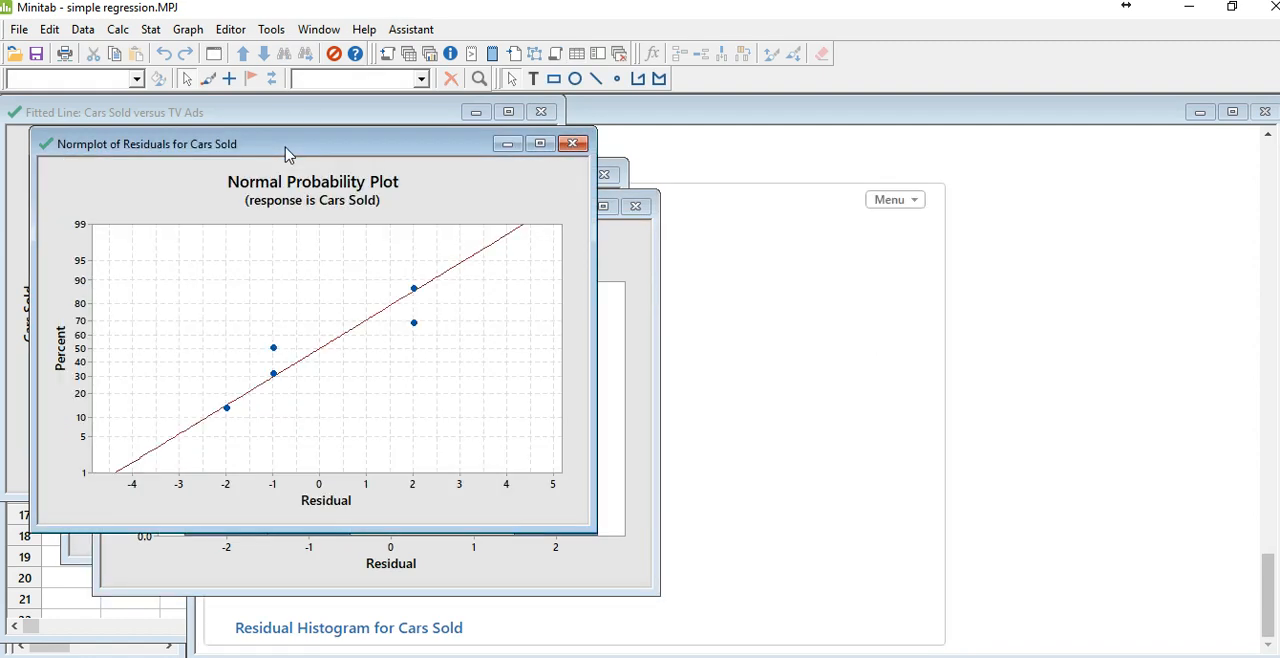
left_click(293, 116)
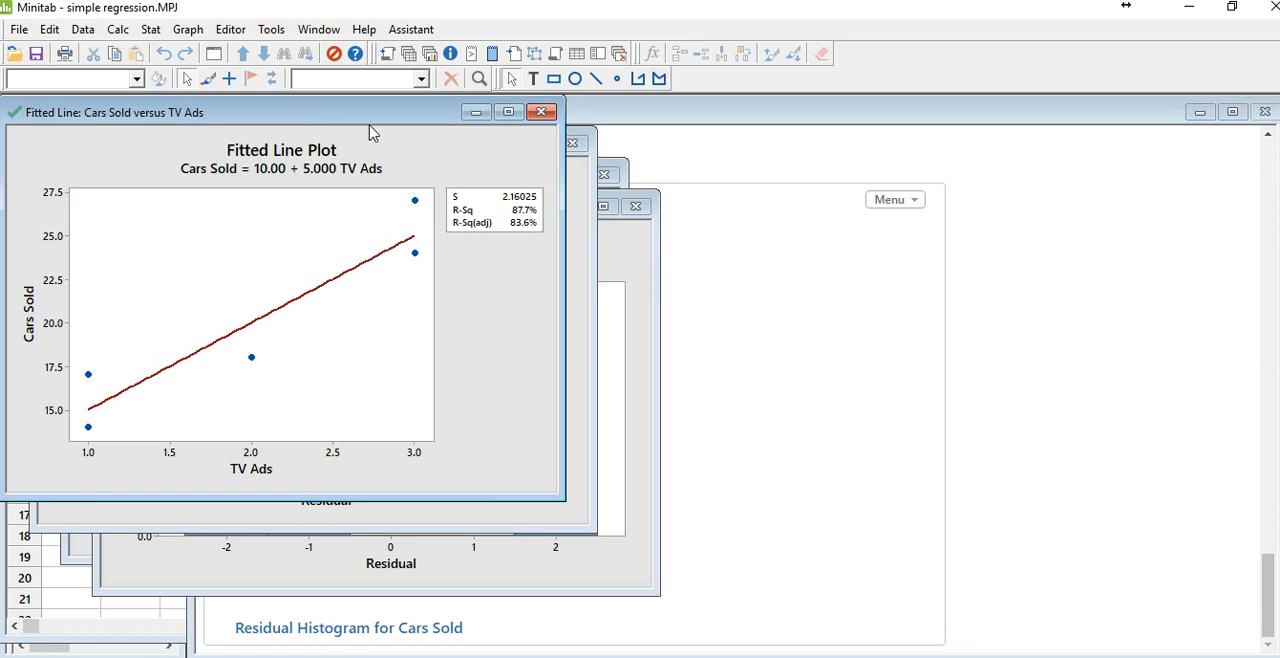
left_click_drag(400, 124, 767, 238)
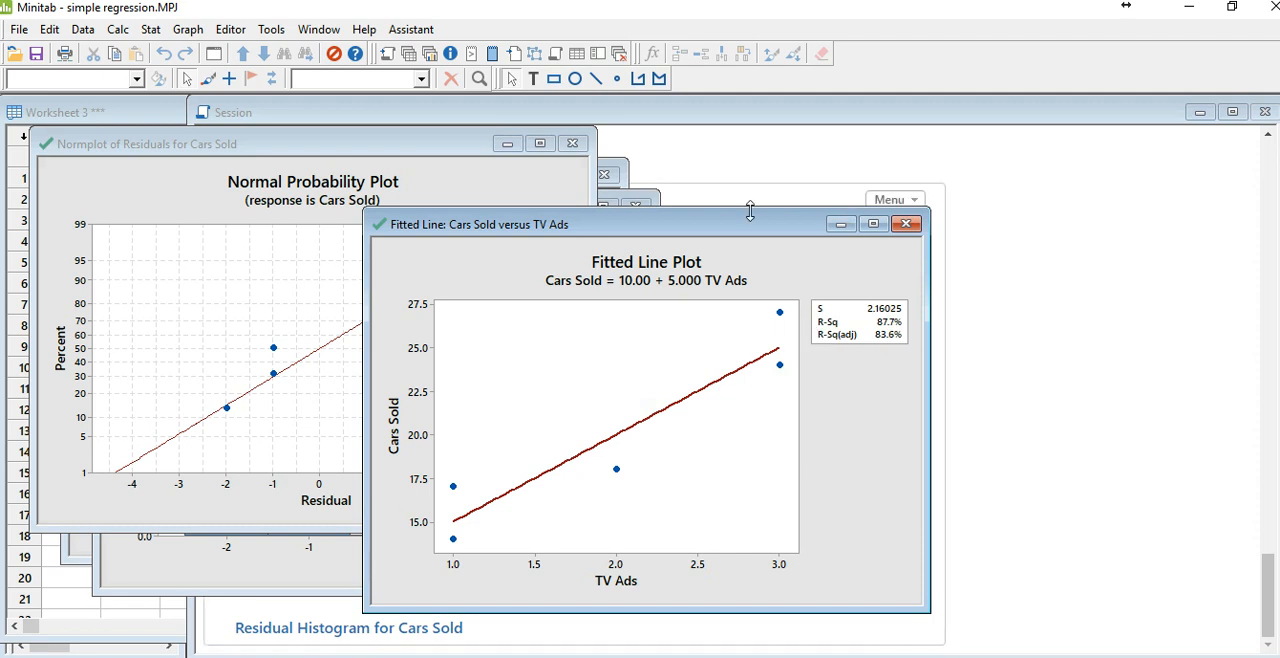
left_click(416, 149)
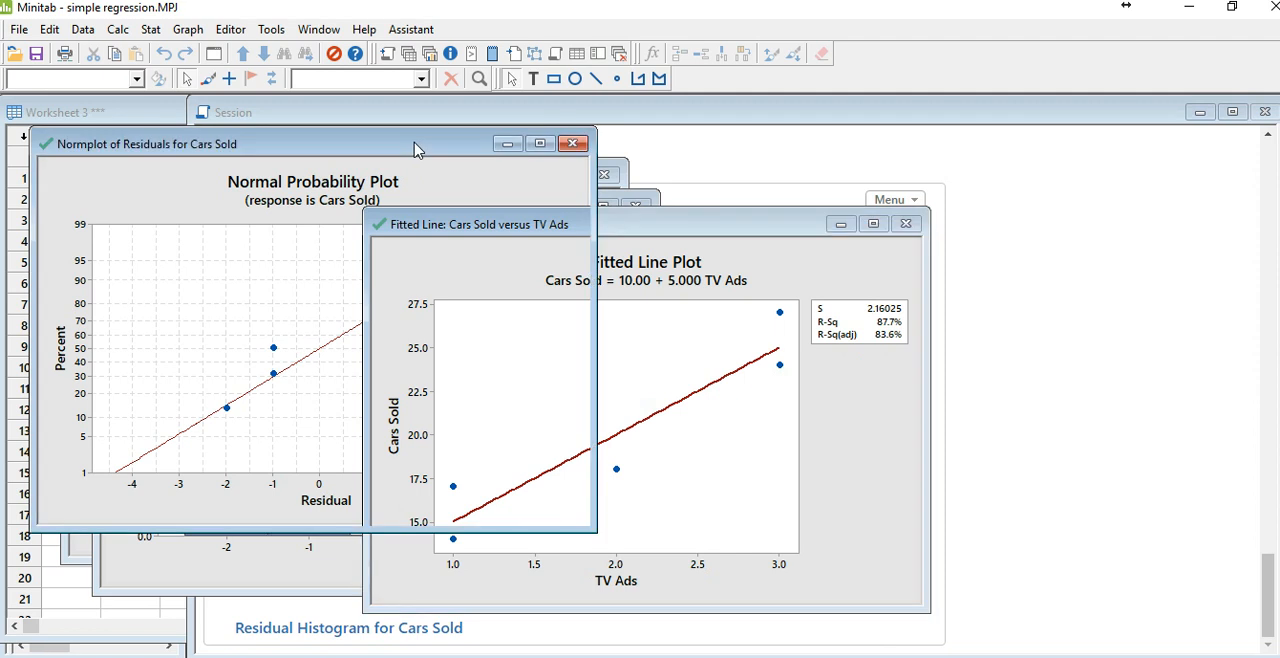
left_click_drag(417, 147, 885, 265)
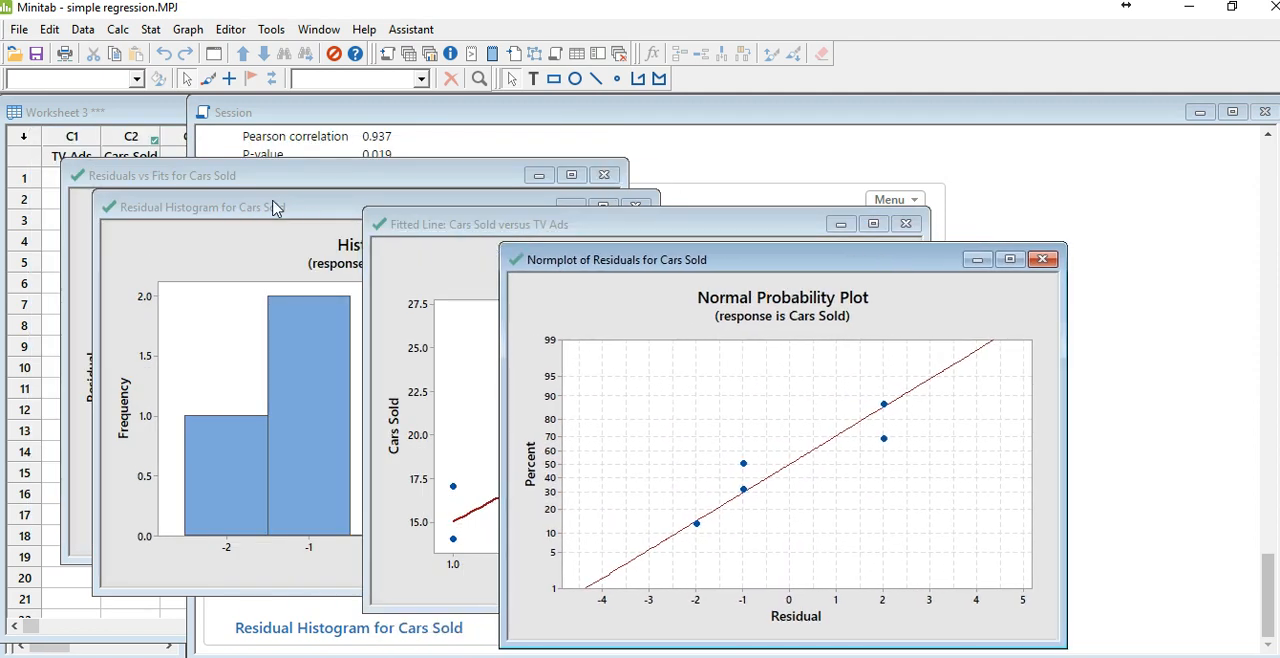
left_click_drag(276, 207, 434, 266)
left_click_drag(346, 177, 533, 290)
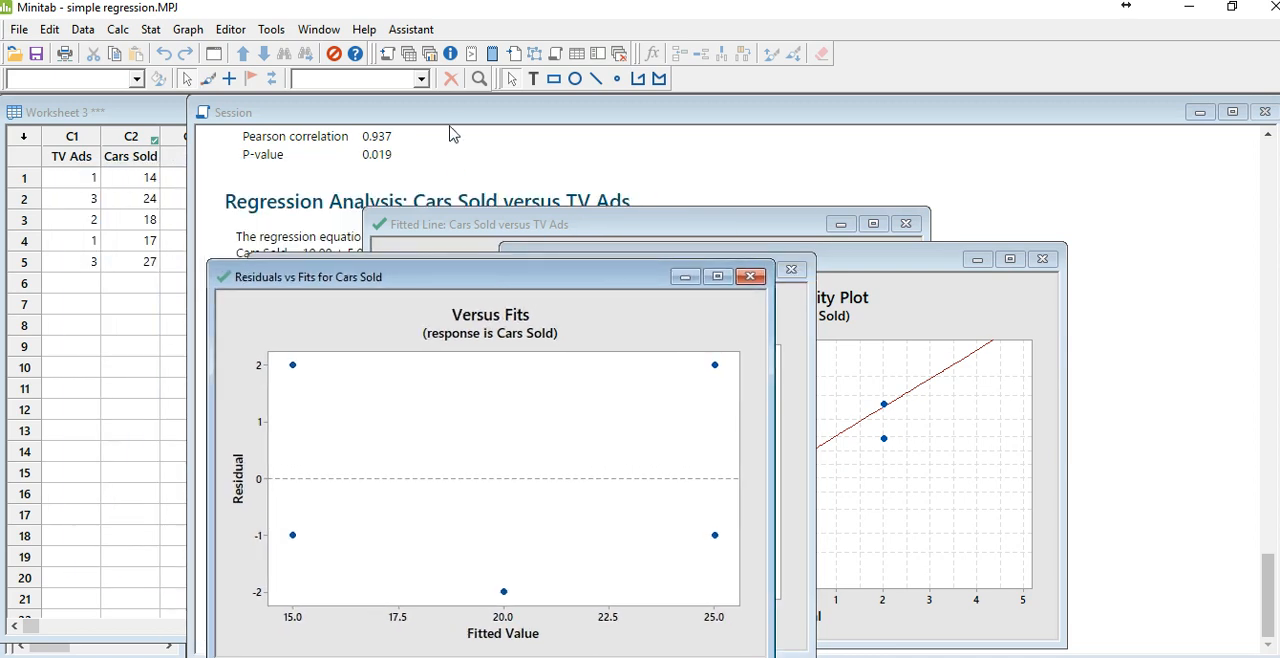
Step: Close the residuals versus fits, residual histogram and normal plot graphs without saving them
left_click(749, 277)
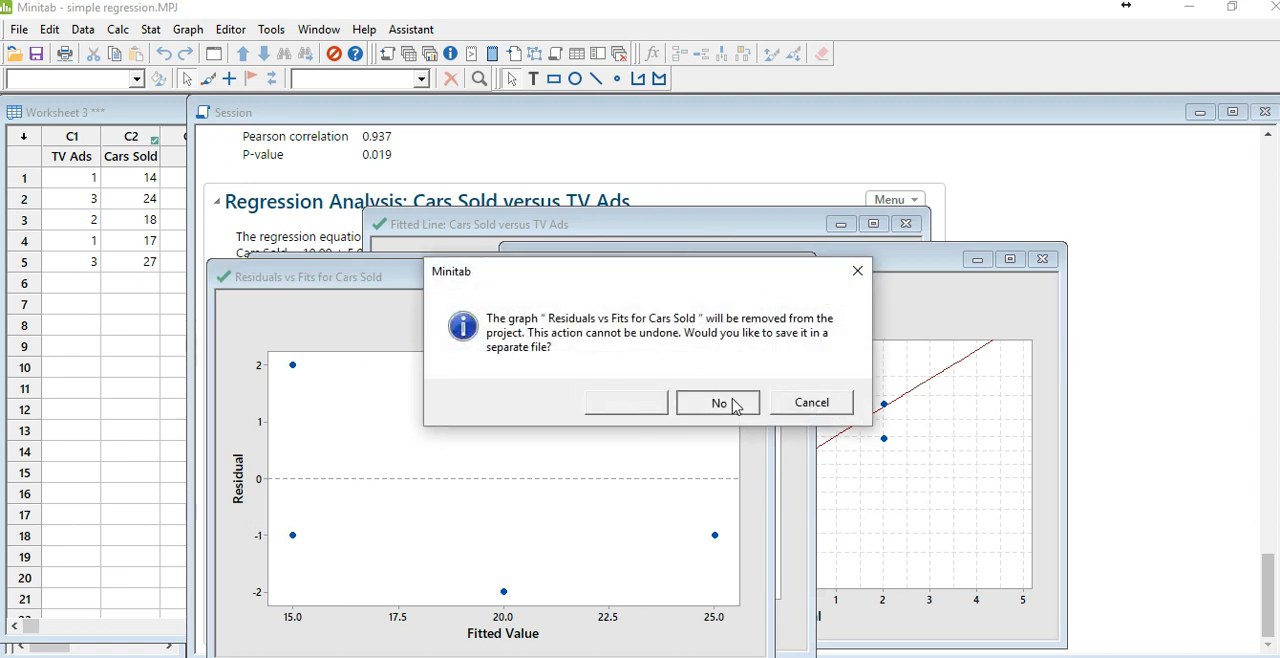
left_click(733, 403)
left_click(791, 270)
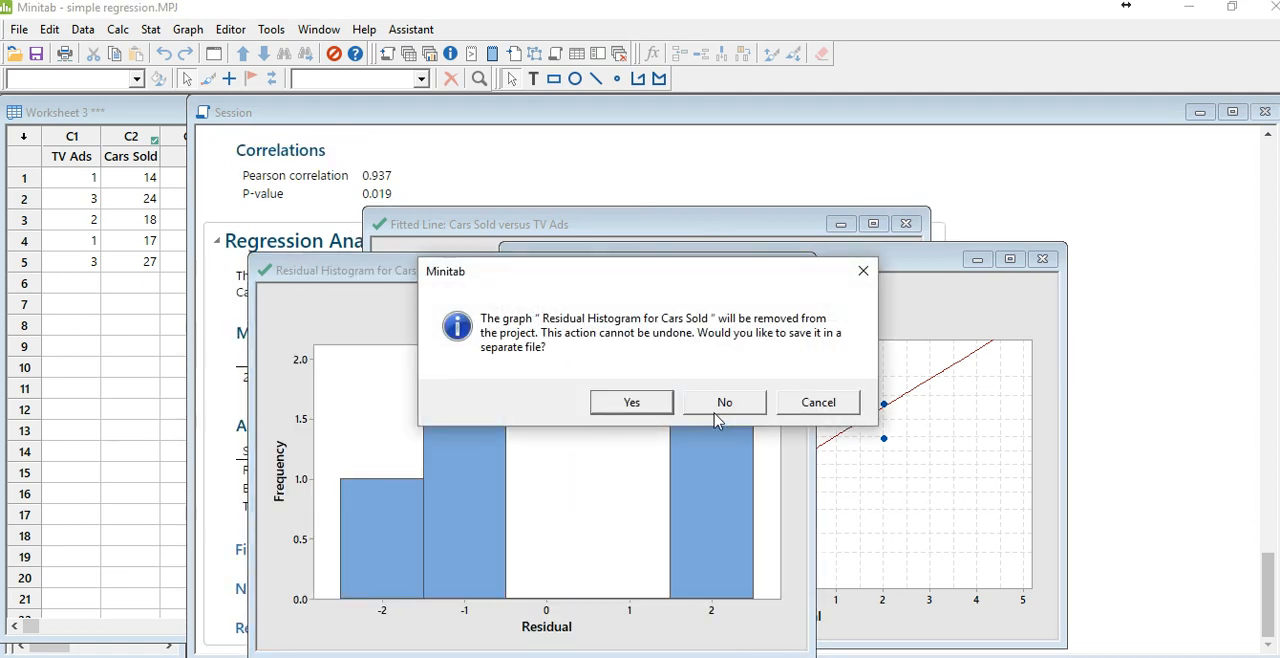
left_click(727, 403)
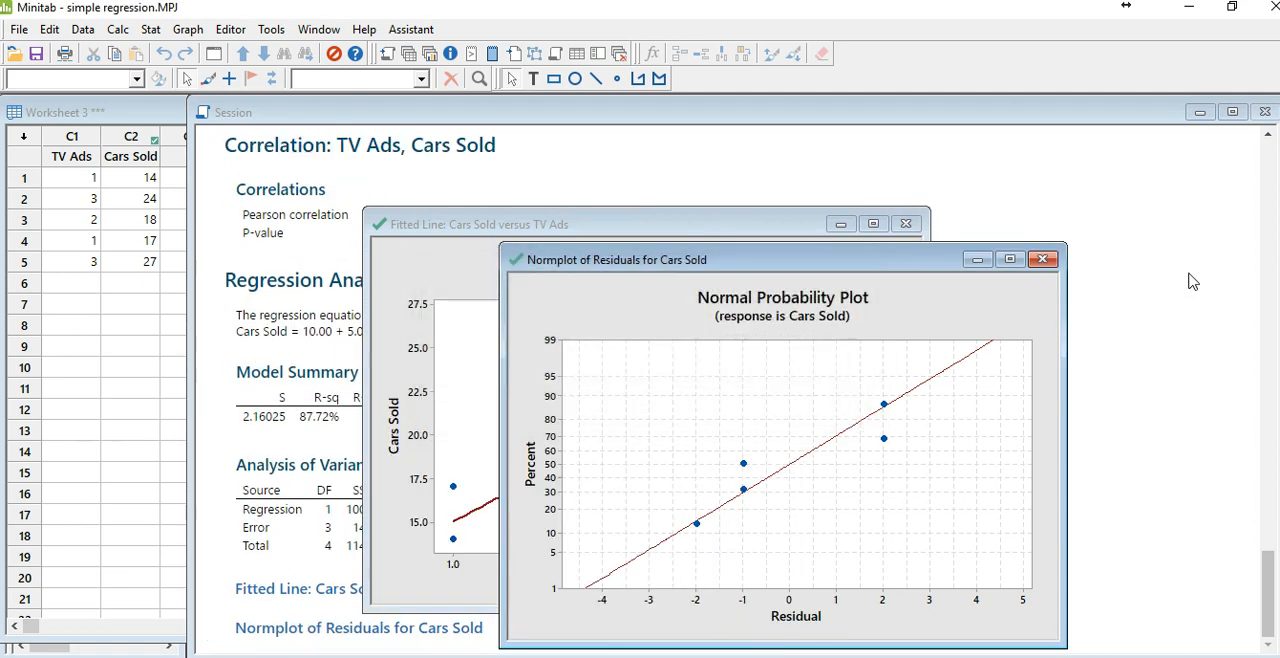
left_click(1042, 259)
left_click(733, 402)
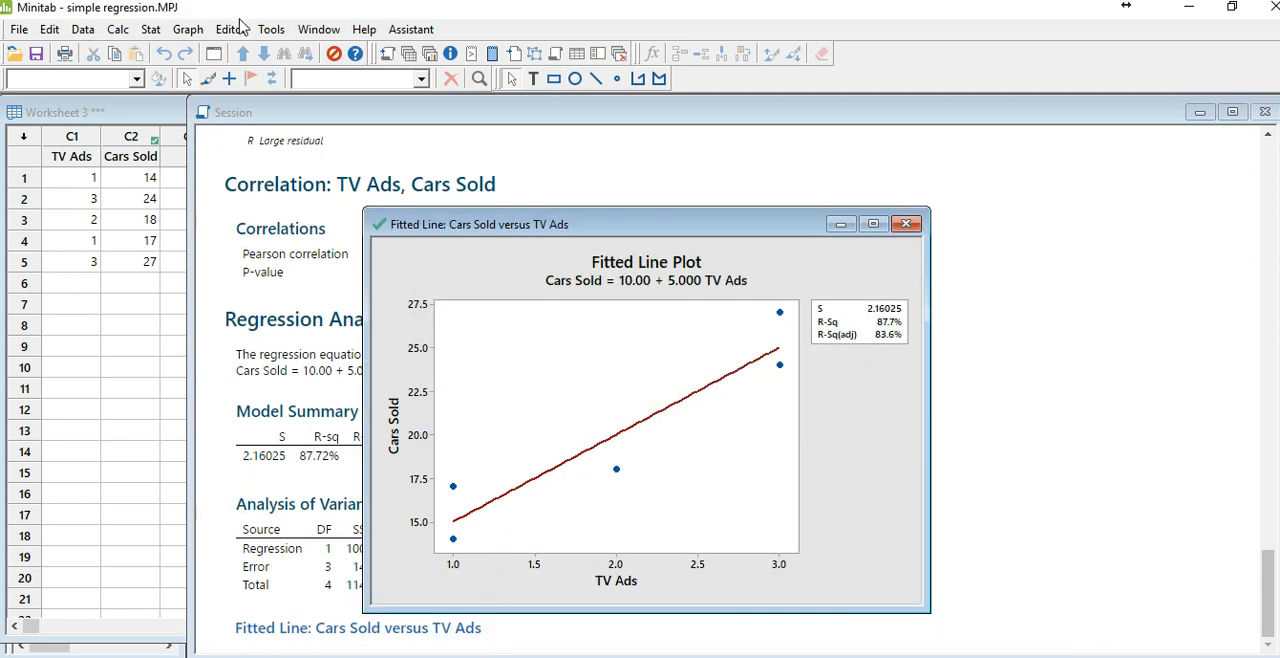
Step: Set up Fit Regression Model with Cars Sold as response and TV Ads as continuous predictor, and check the model terms
left_click(150, 29)
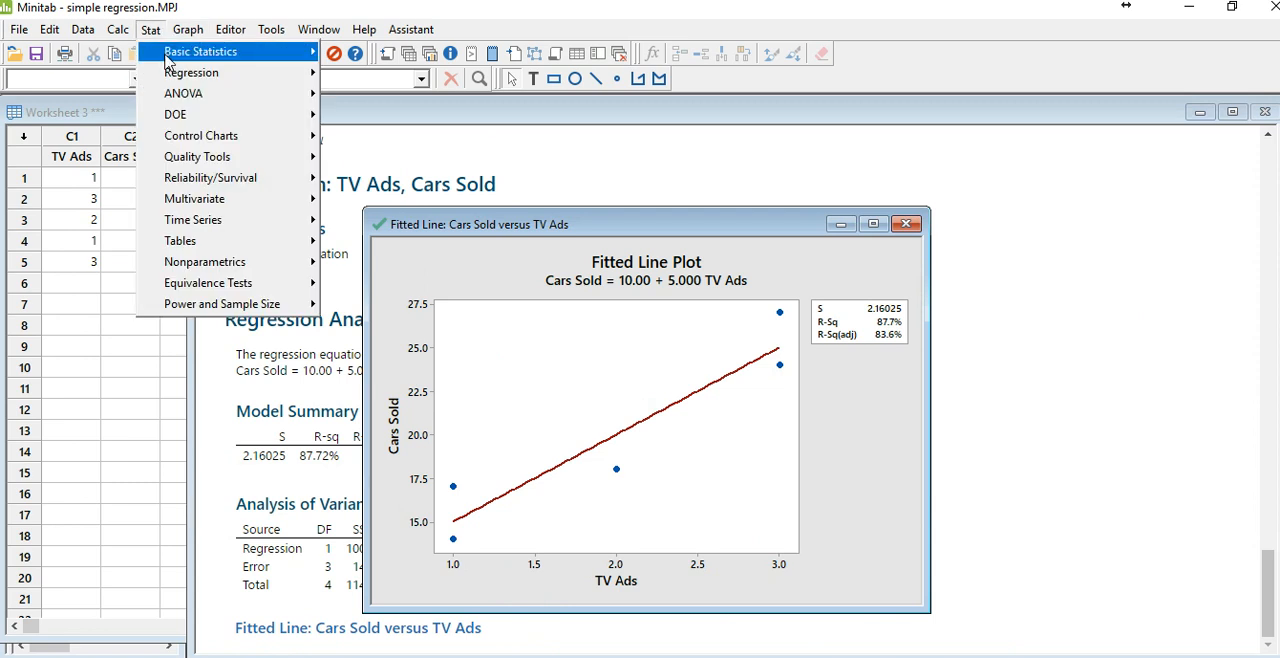
mouse_move(160, 72)
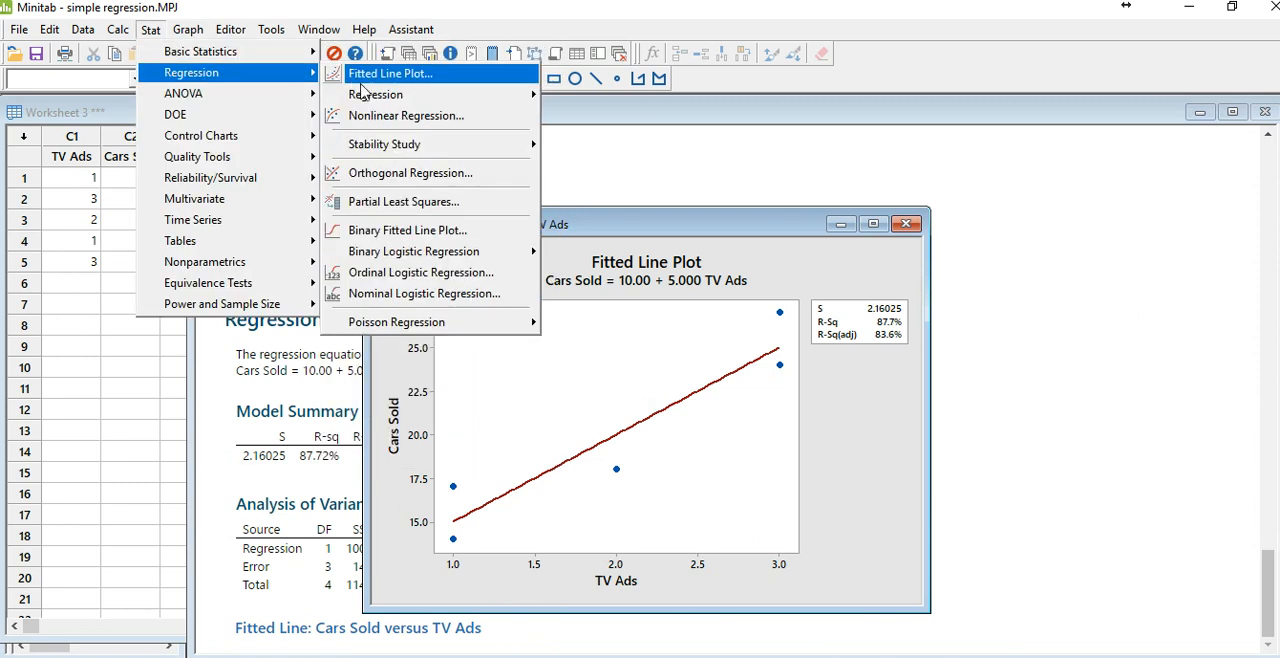
mouse_move(370, 94)
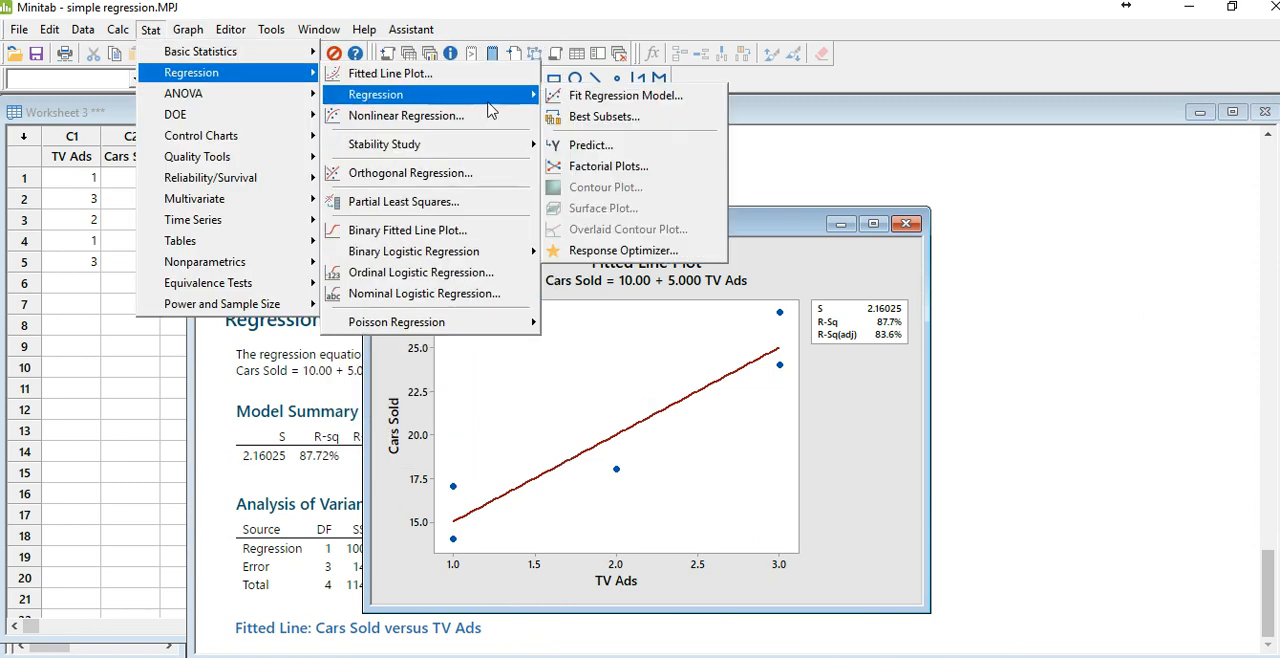
left_click(609, 96)
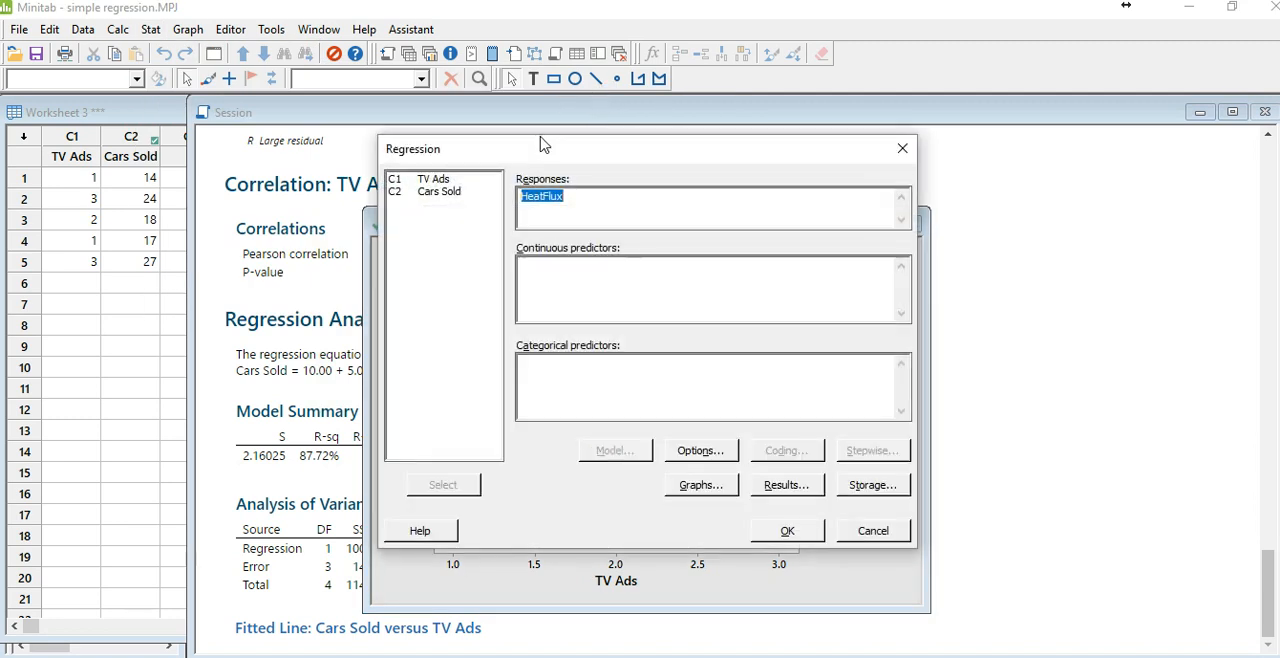
key("Delete")
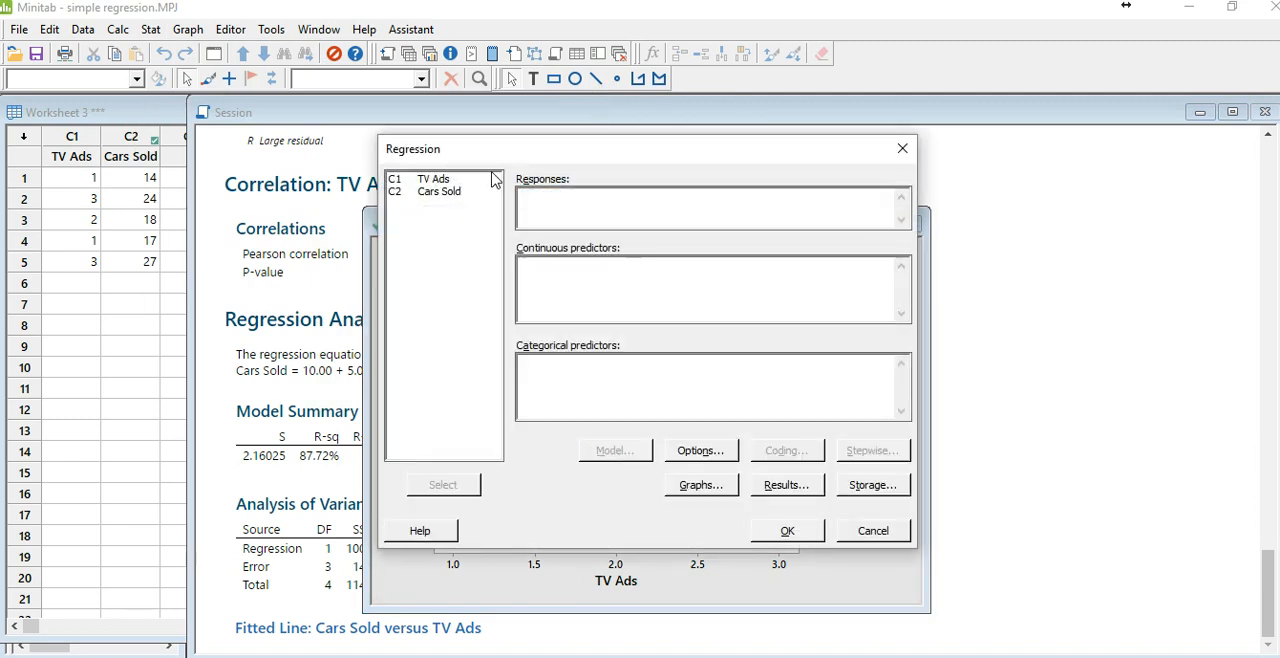
left_click(447, 195)
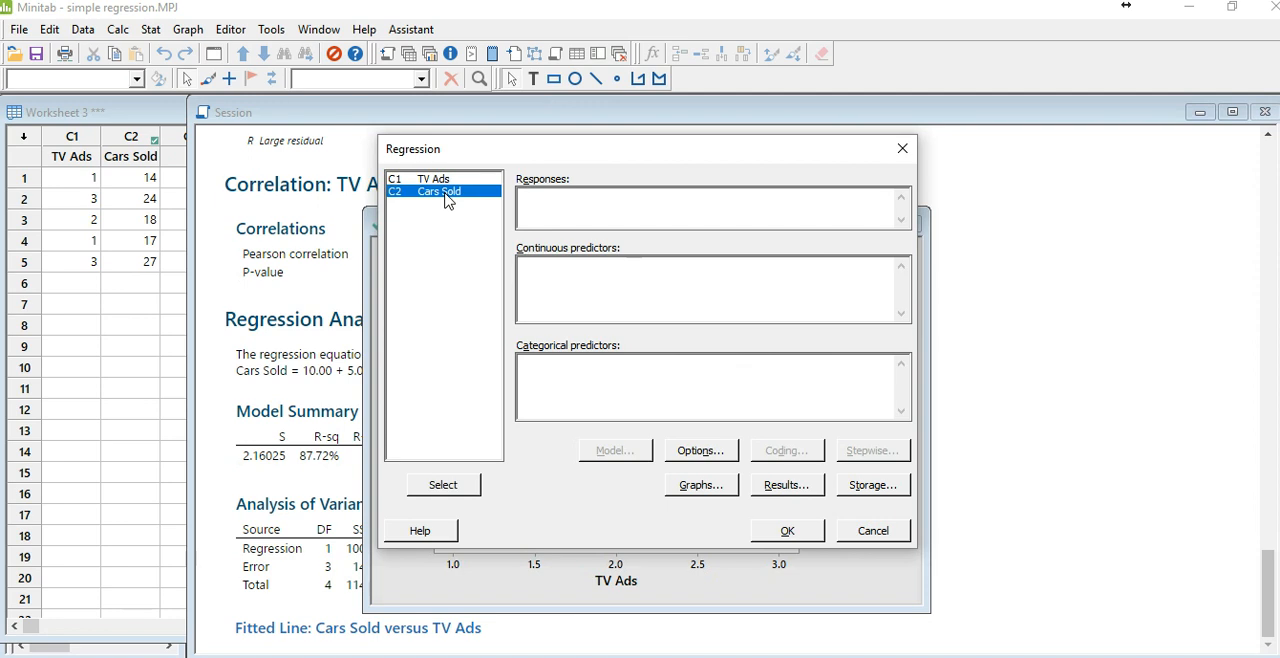
double_click(447, 195)
double_click(447, 185)
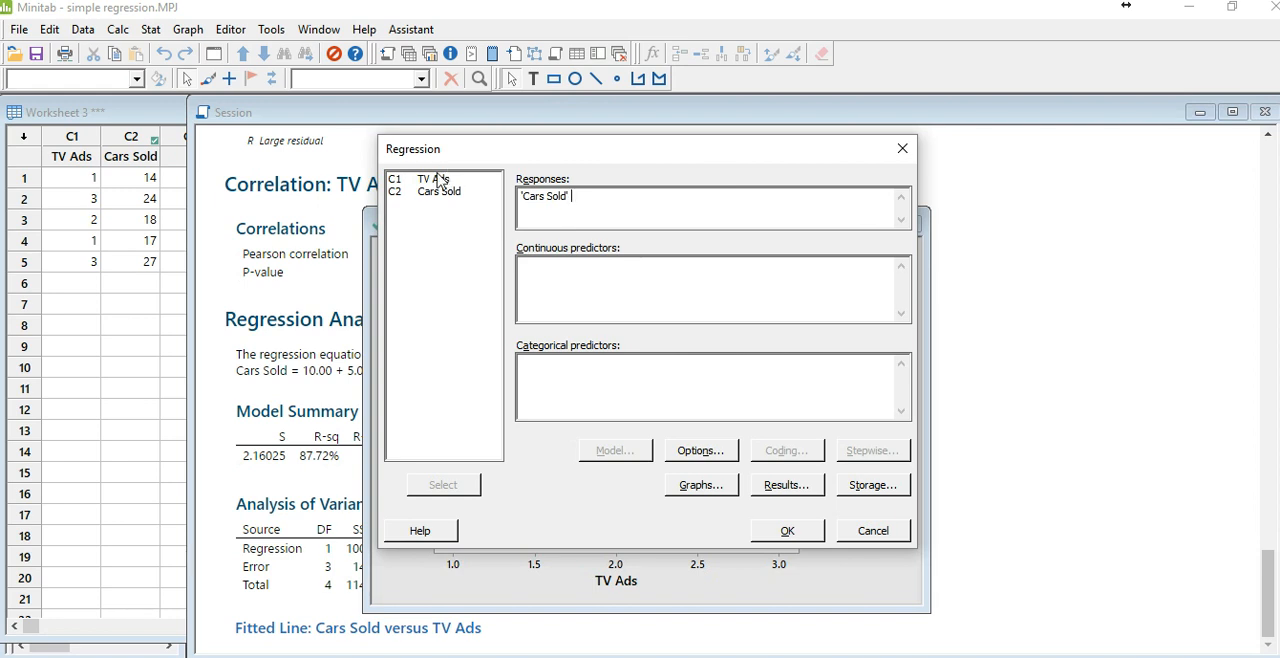
double_click(446, 184)
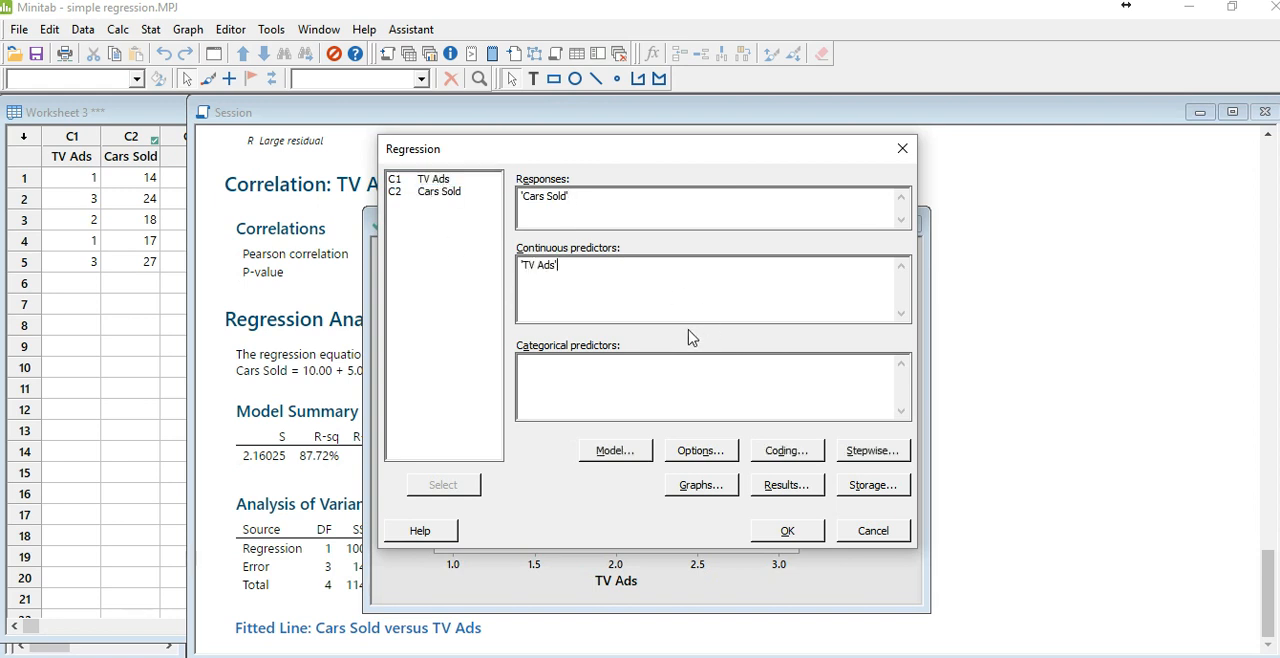
left_click(781, 535)
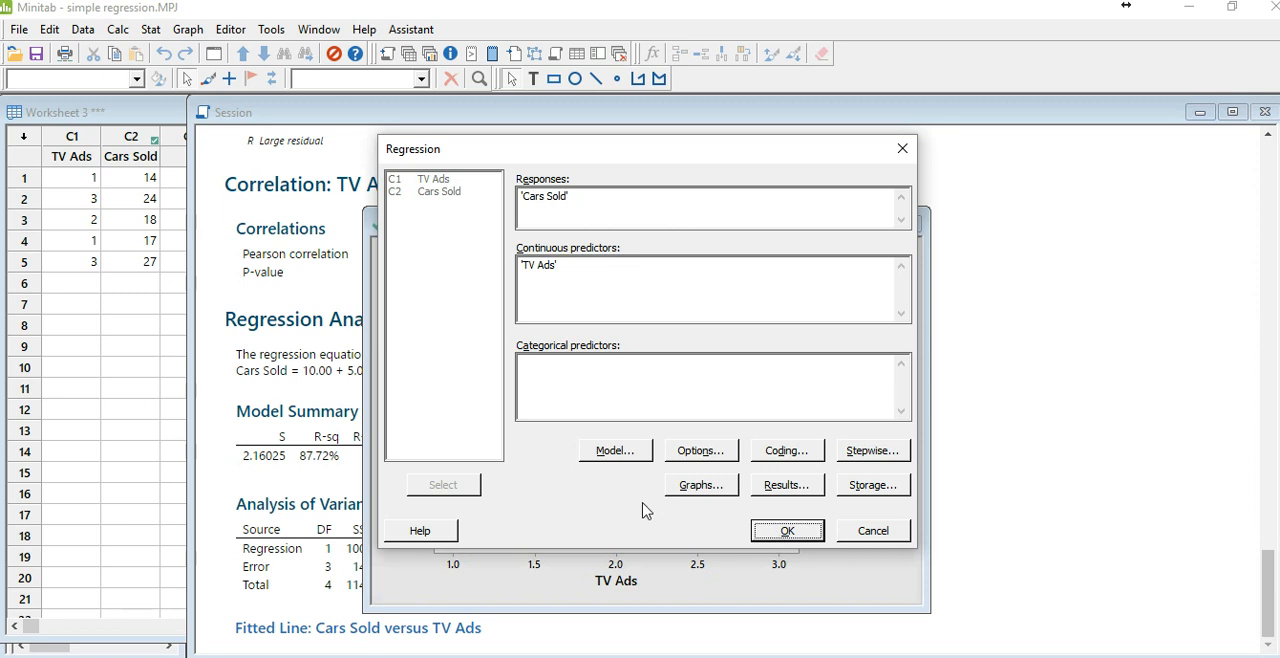
left_click(619, 454)
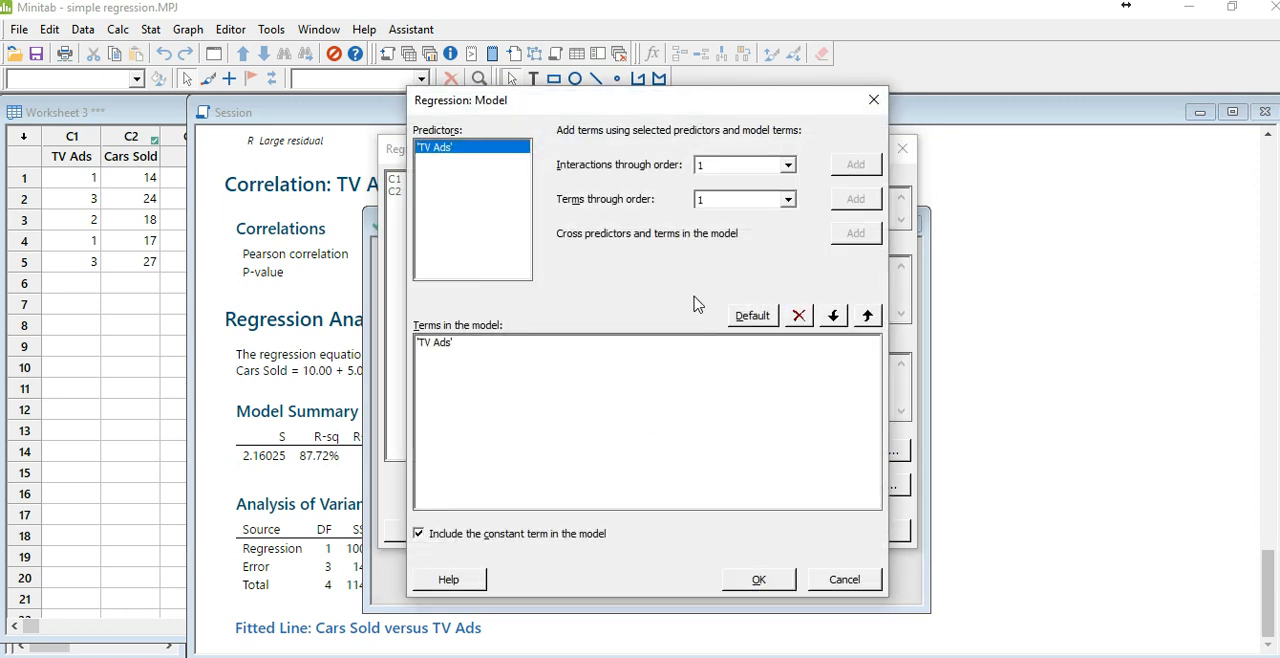
left_click(869, 103)
Step: Add the histogram of residuals, normal probability plot and residuals versus fits as individual plots, and run the regression
left_click(701, 486)
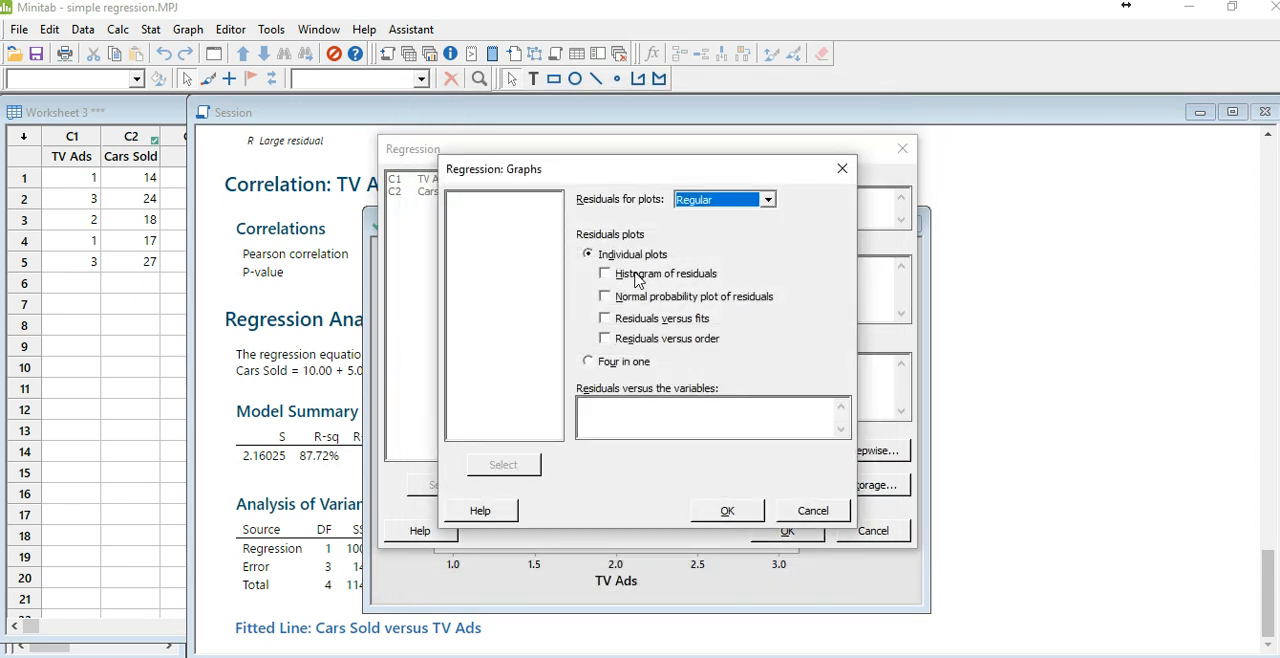
left_click(637, 280)
left_click(607, 298)
left_click(608, 320)
left_click(742, 512)
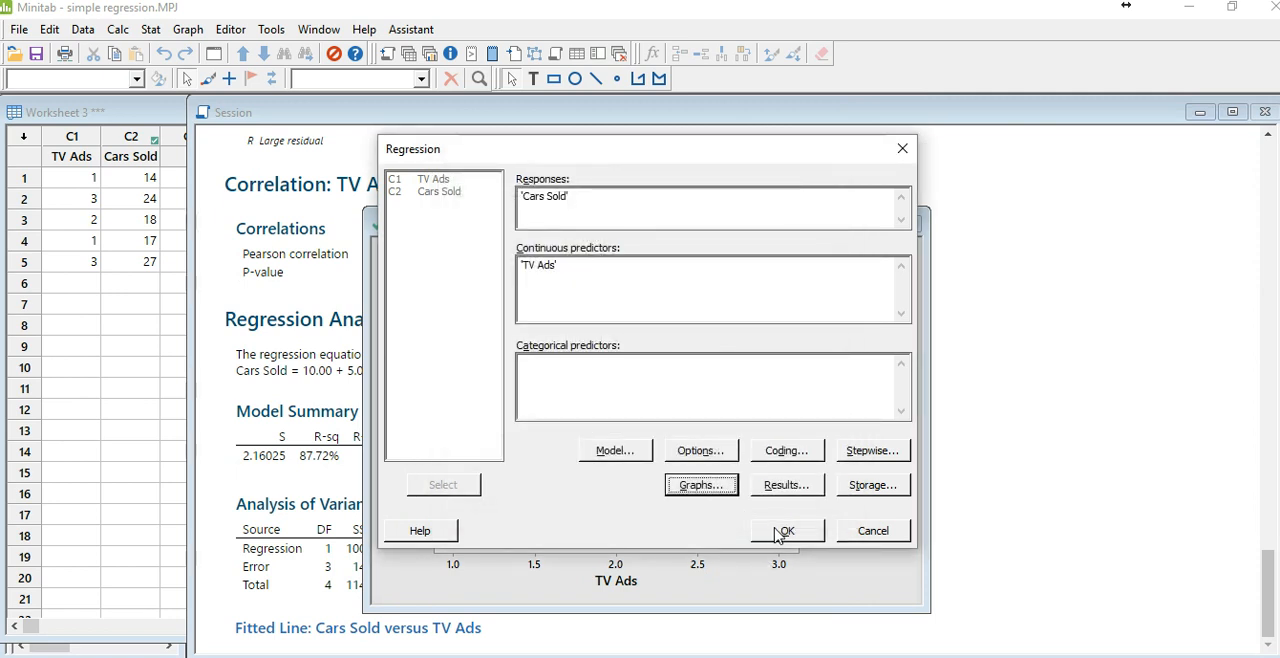
left_click(778, 529)
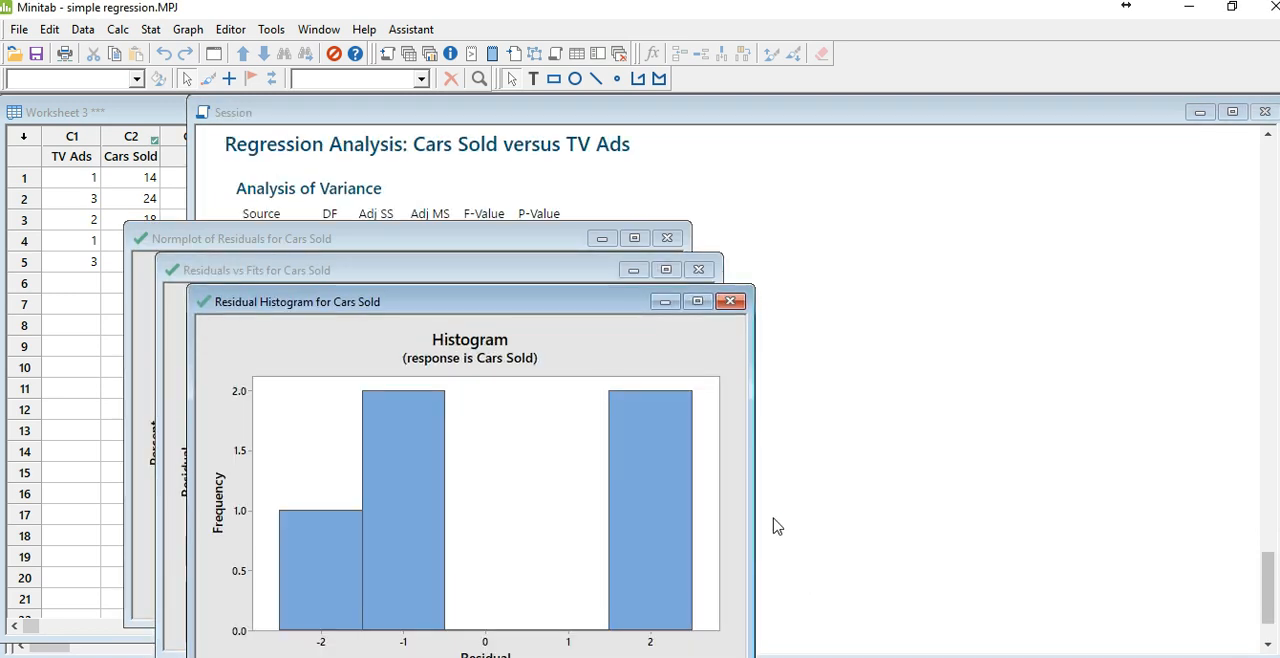
Step: Examine the normal probability plot and the regression output's analysis of variance, model summary, coefficients and equation
left_click(572, 244)
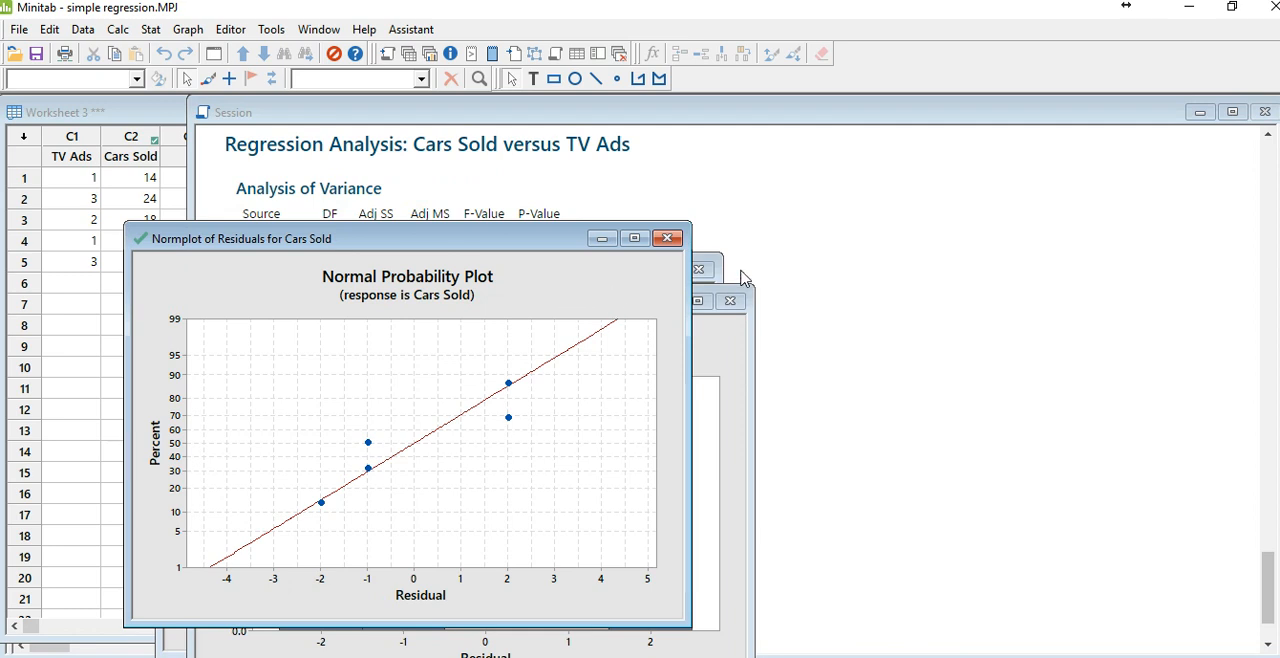
left_click(779, 254)
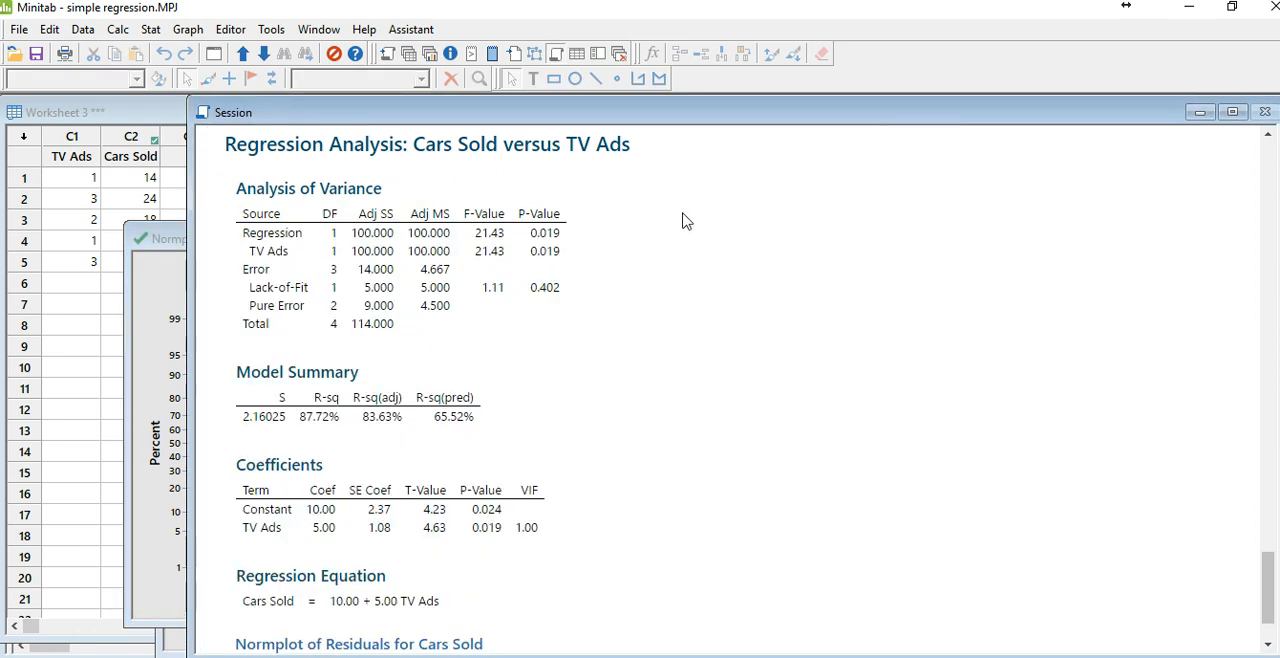
scroll(683, 220, "down", 2)
scroll(683, 220, "up", 3)
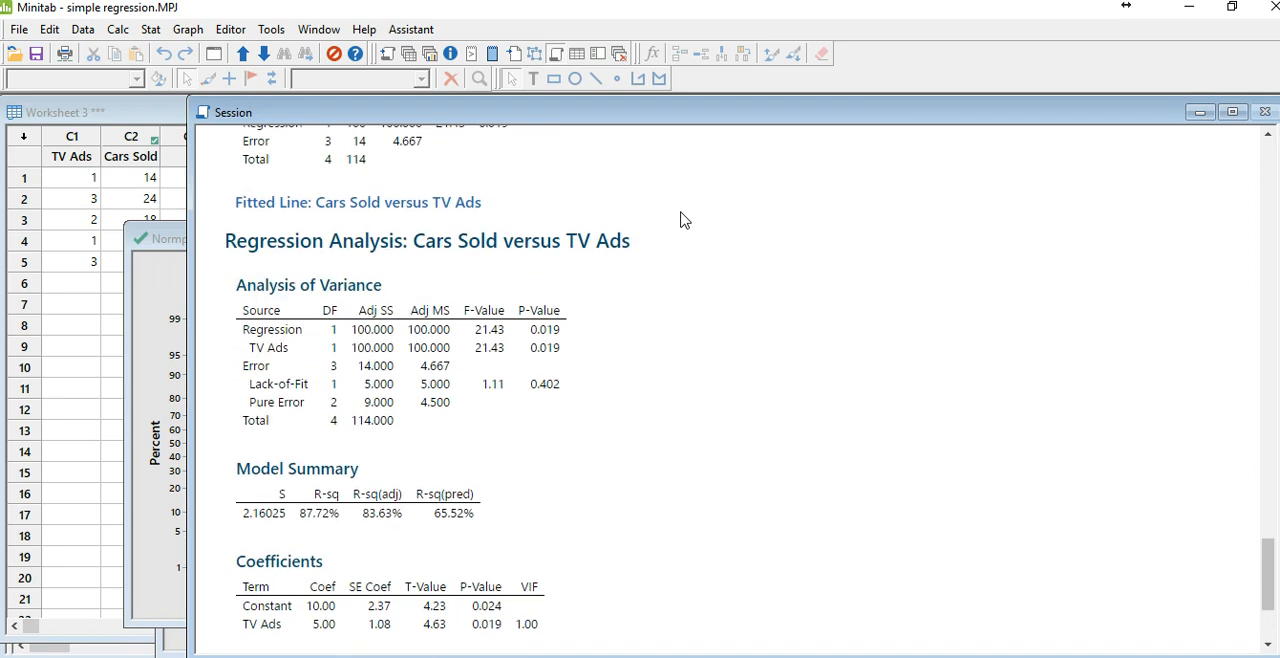
scroll(683, 220, "down", 1)
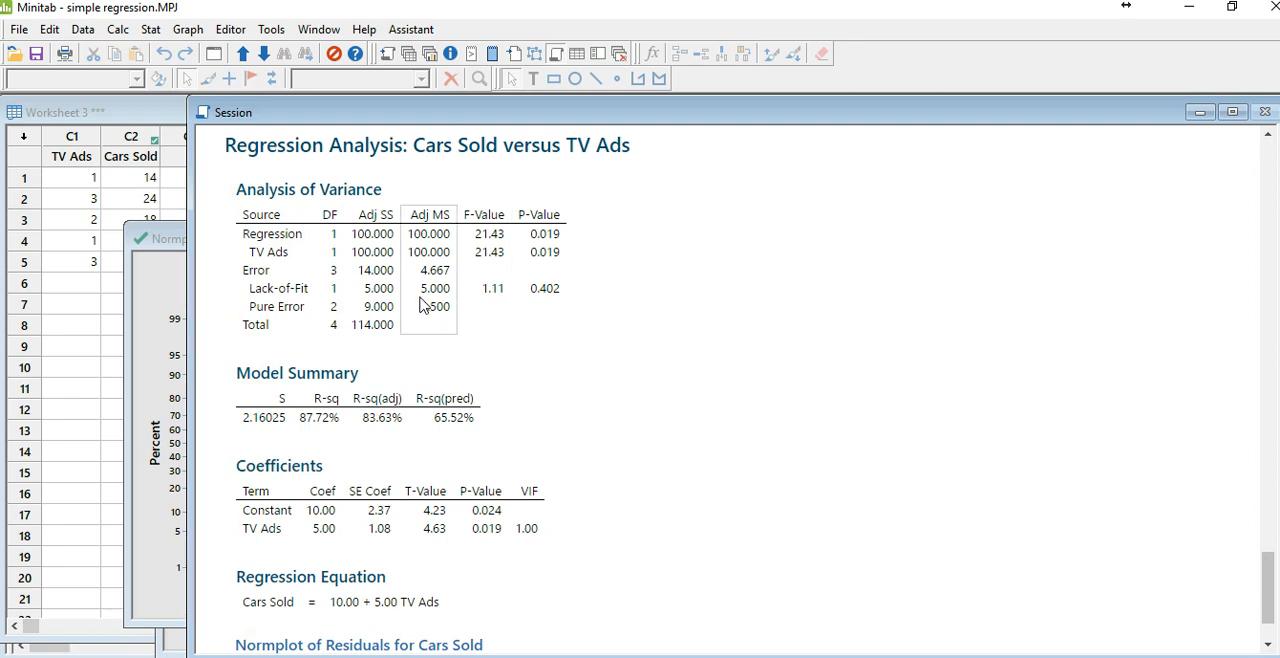
scroll(415, 380, "down", 2)
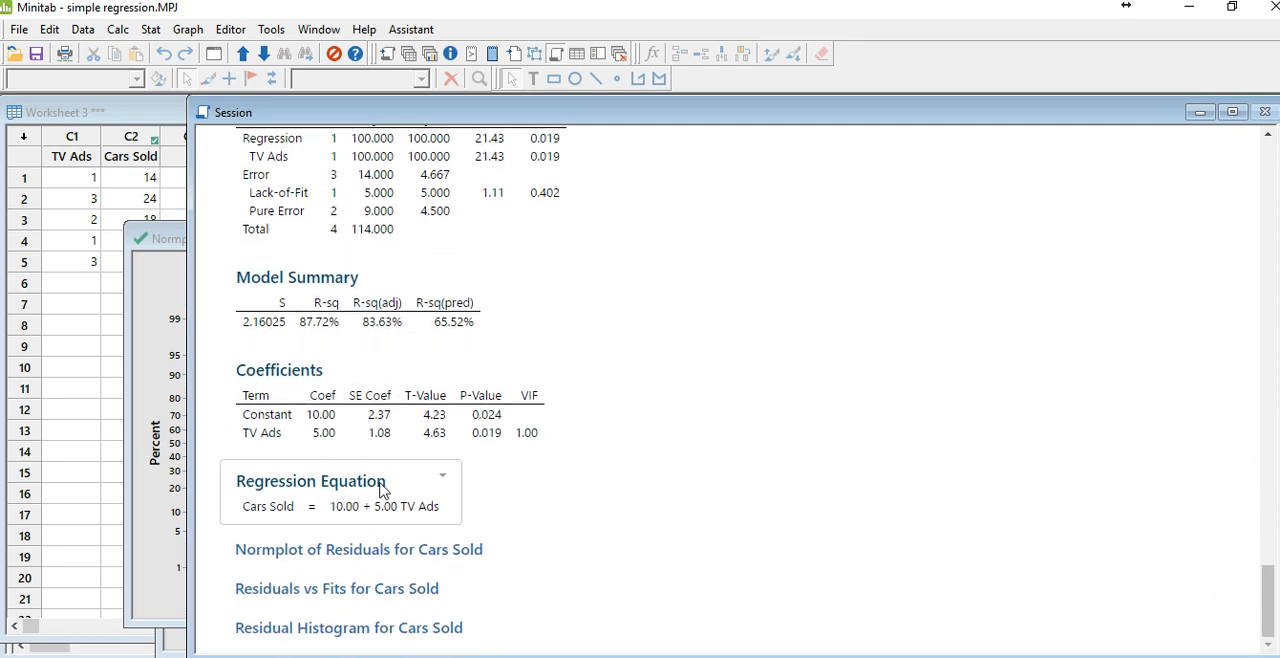
scroll(415, 492, "up", 6)
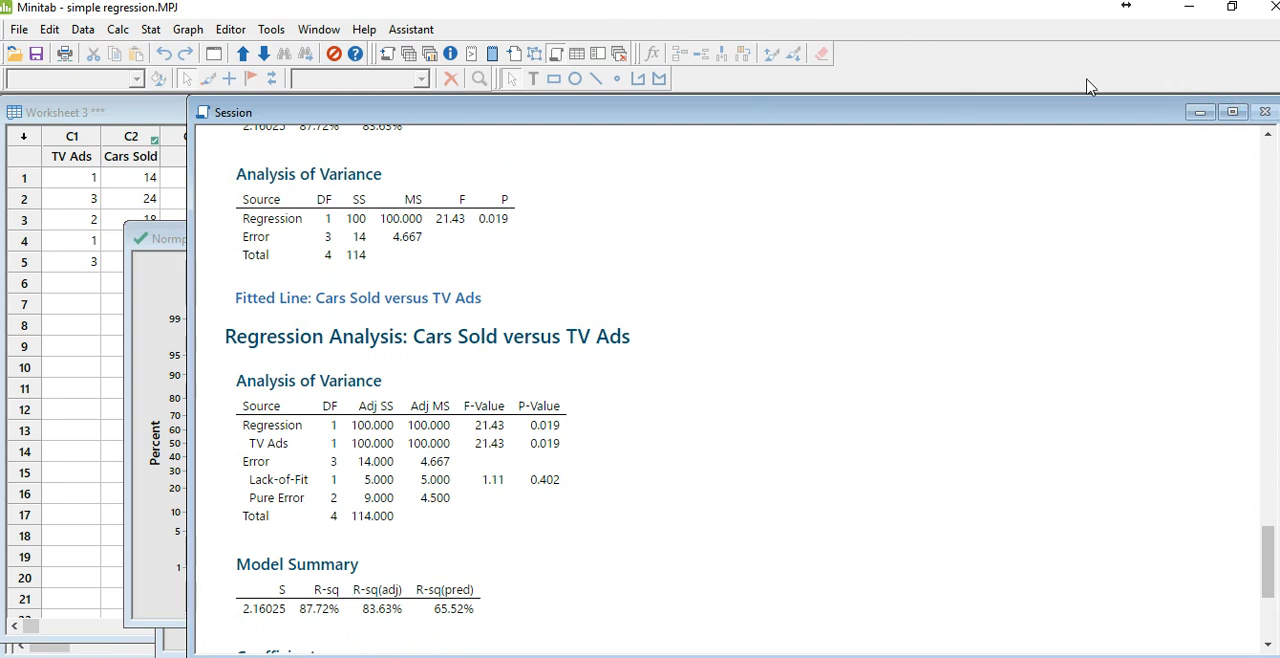
Step: Open the Regression_Multiple worksheet and look through its HeatFlux, East, South and North data
left_click(150, 30)
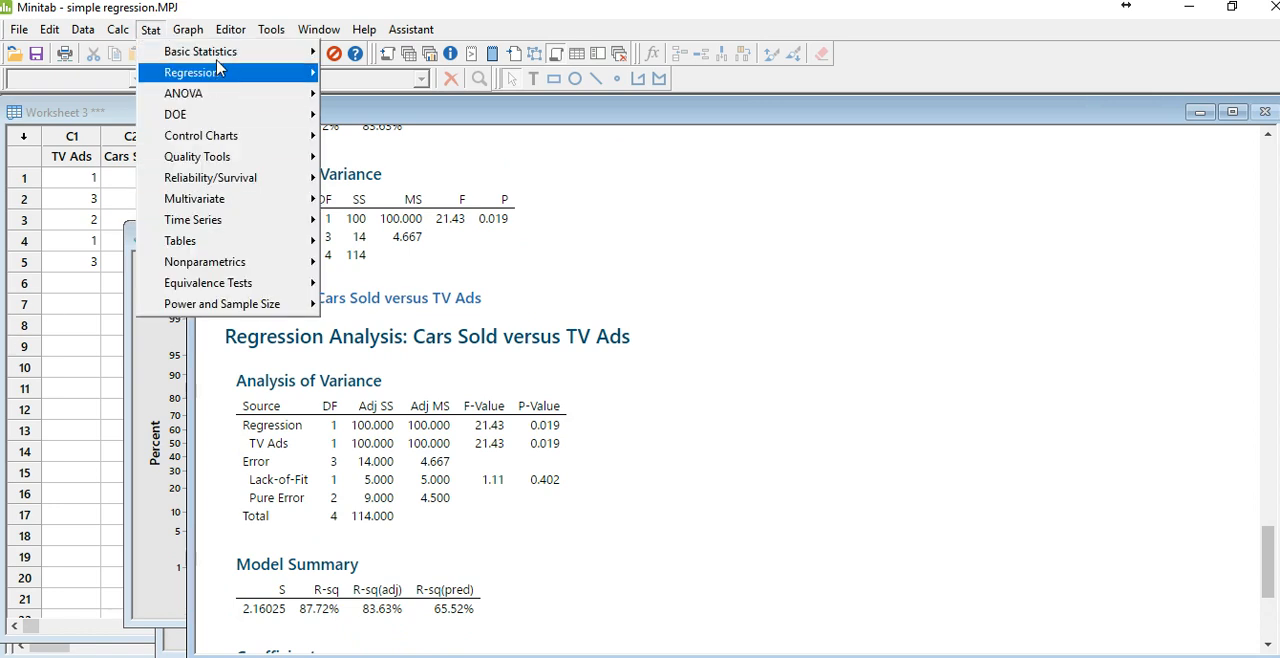
left_click(13, 56)
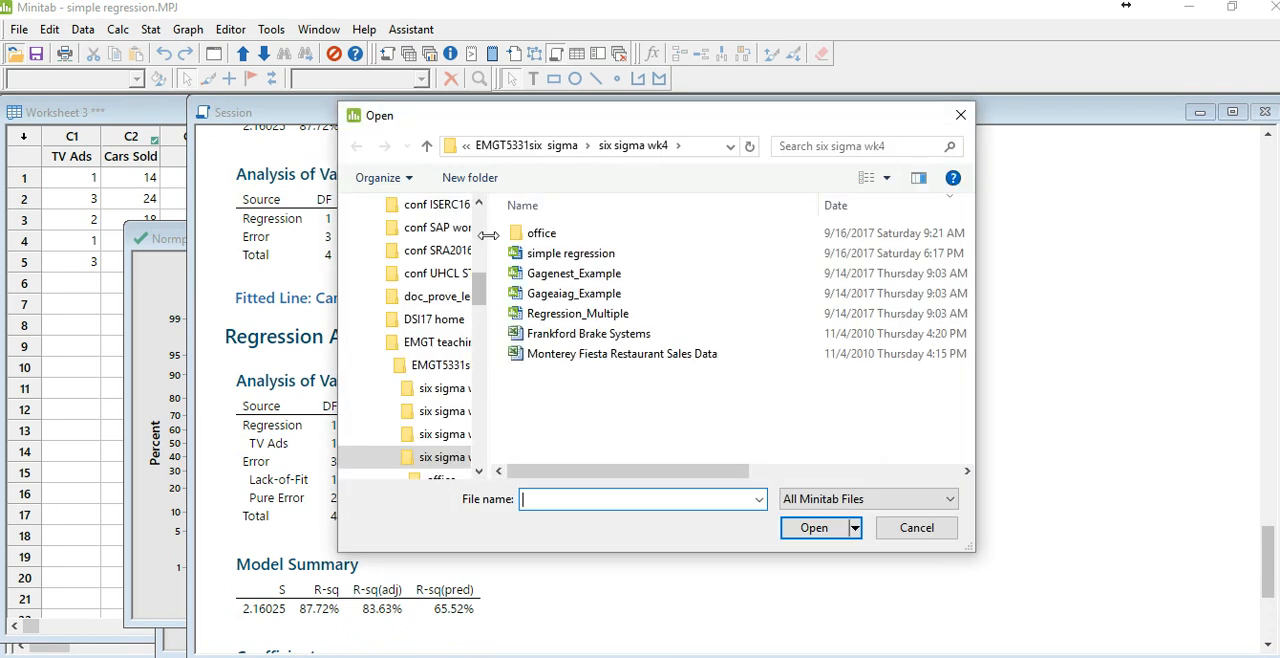
double_click(578, 314)
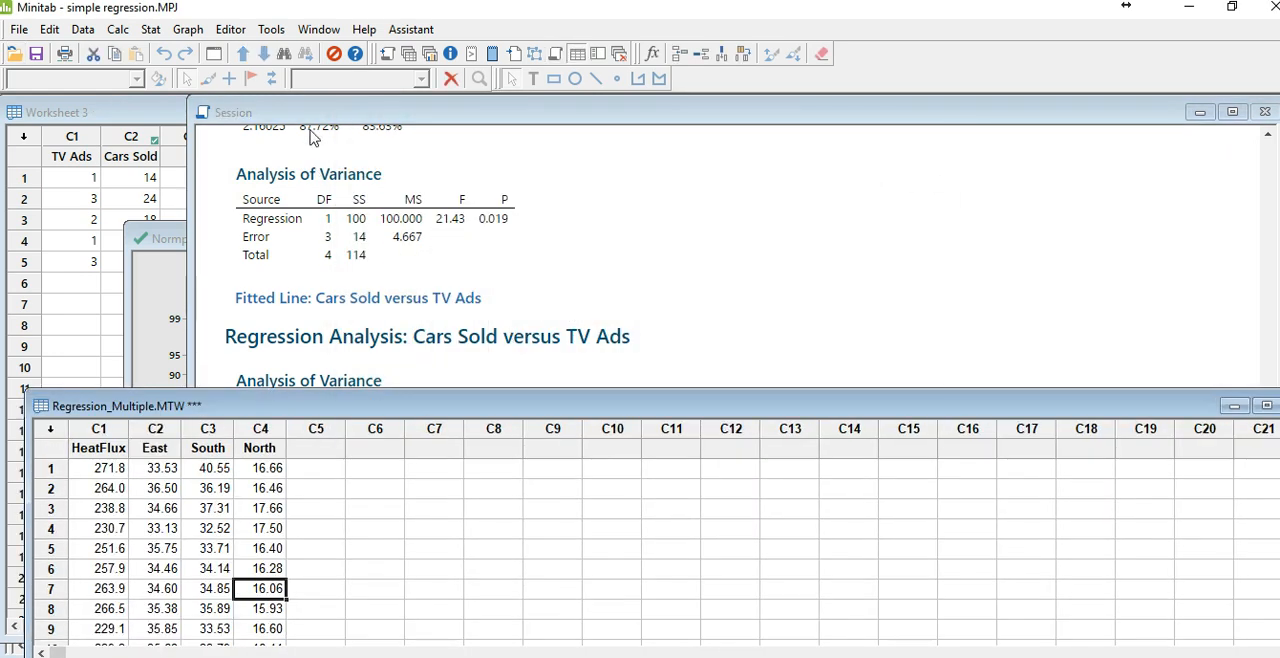
scroll(118, 547, "down", 1)
scroll(121, 549, "up", 1)
scroll(119, 539, "down", 2)
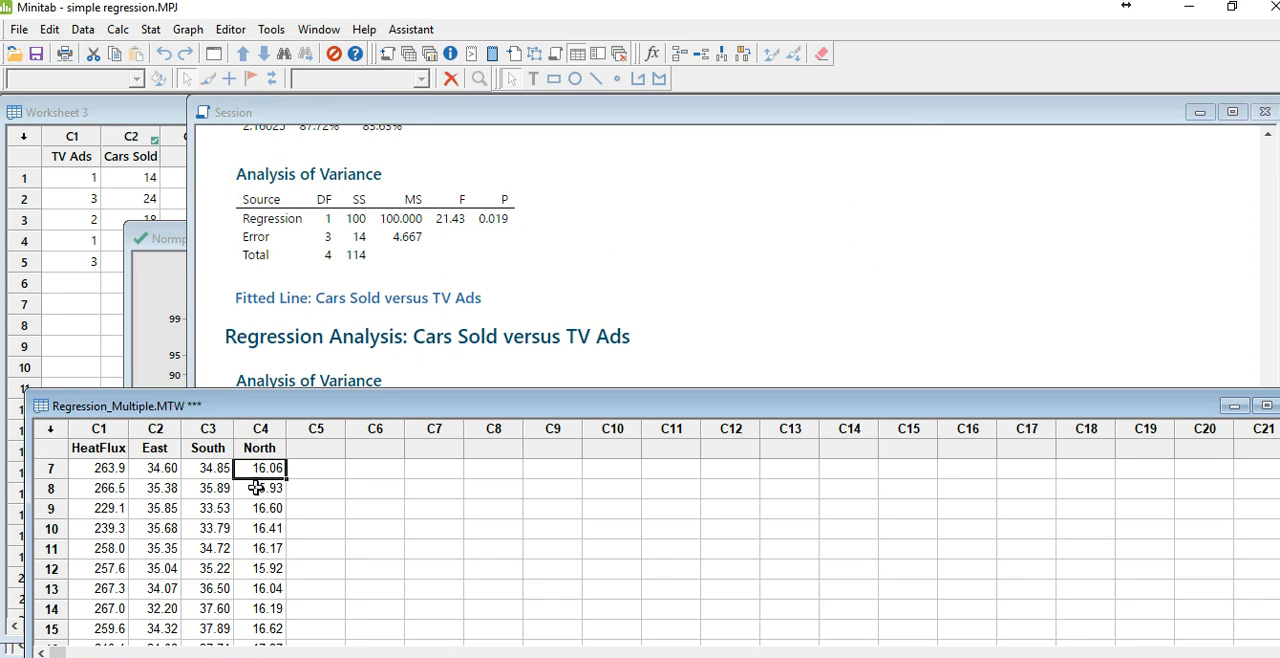
scroll(263, 466, "up", 2)
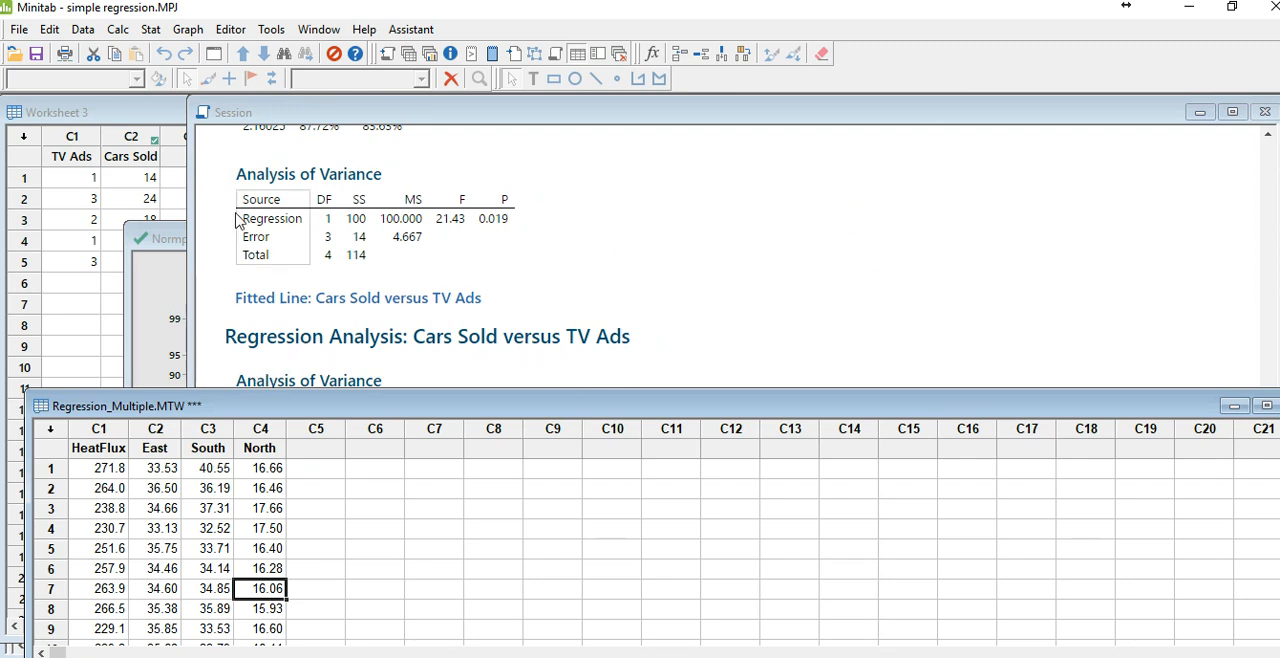
Step: Start Fit Regression Model on the Regression_Multiple worksheet and replace the previous response with HeatFlux
left_click(151, 30)
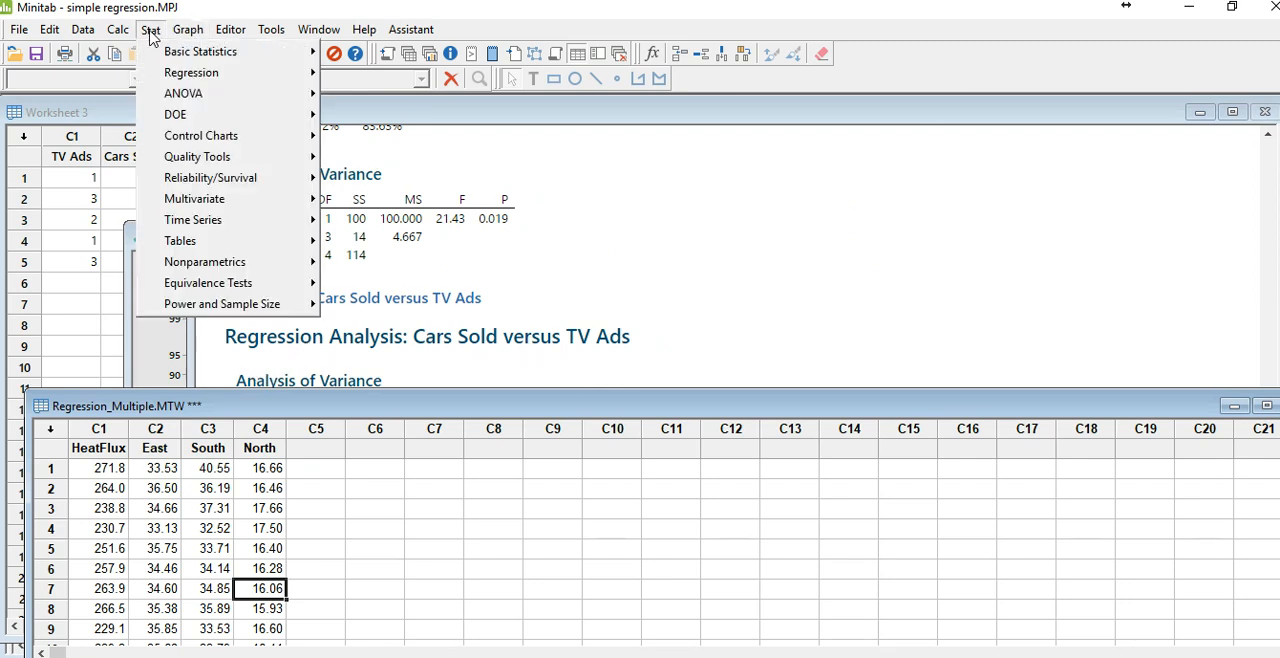
mouse_move(166, 82)
mouse_move(523, 102)
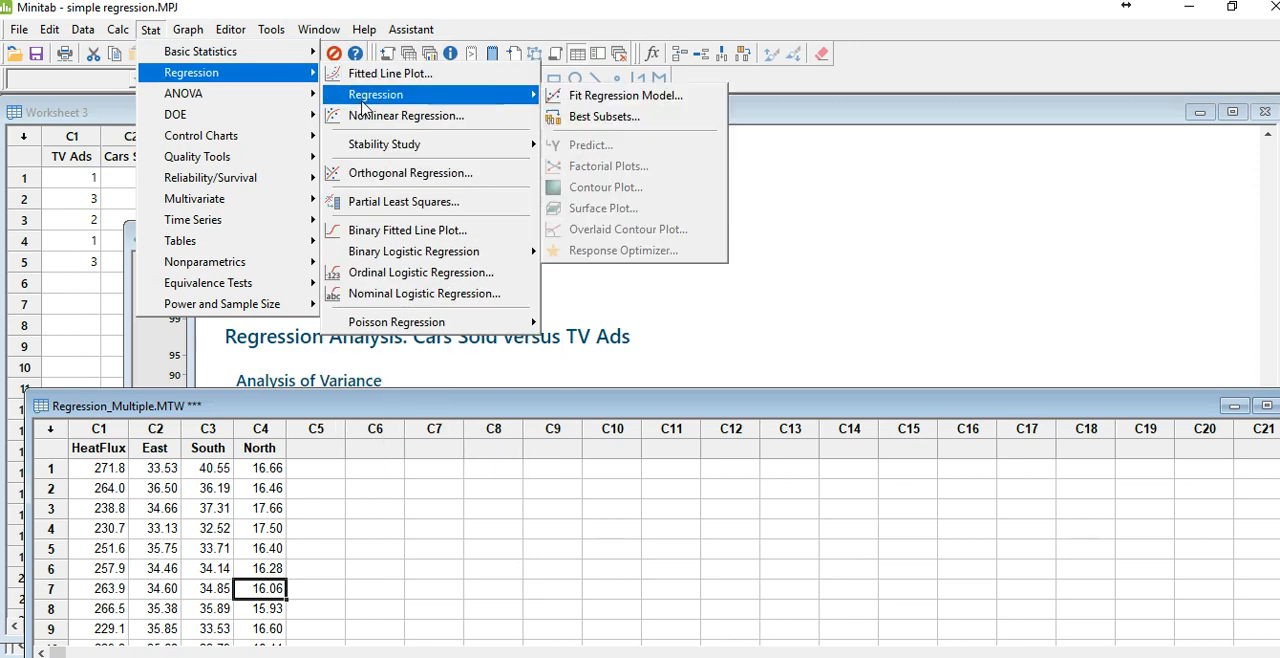
left_click(612, 100)
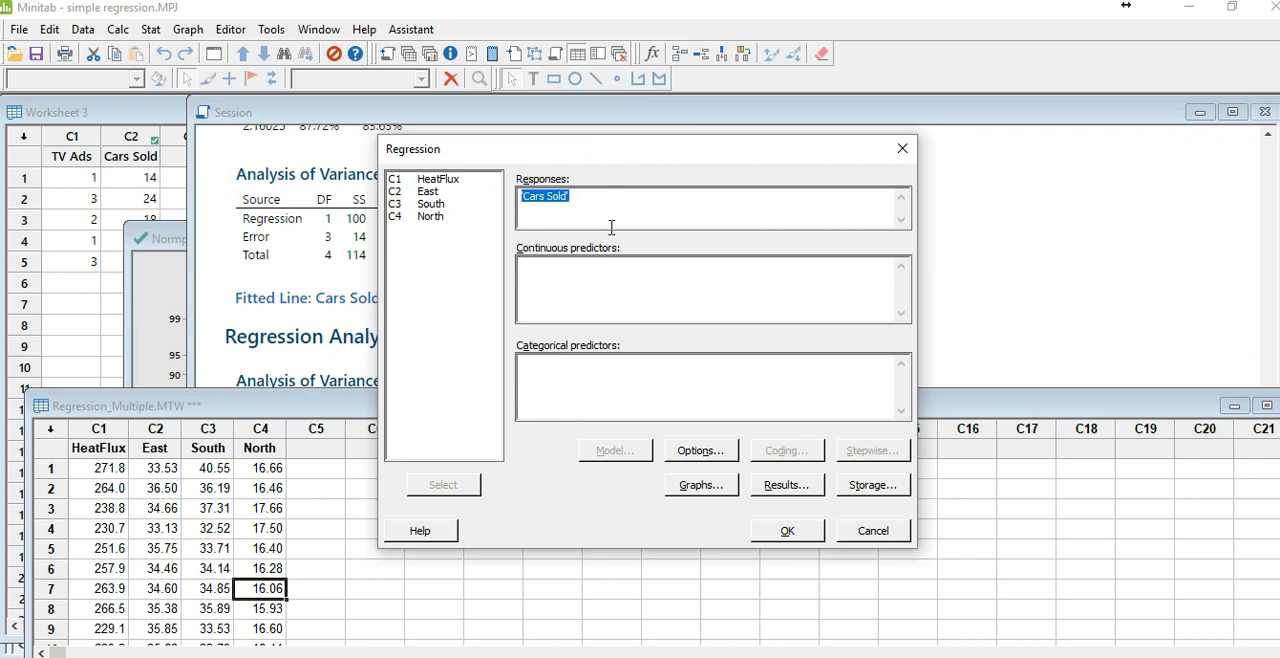
key("Delete")
double_click(448, 184)
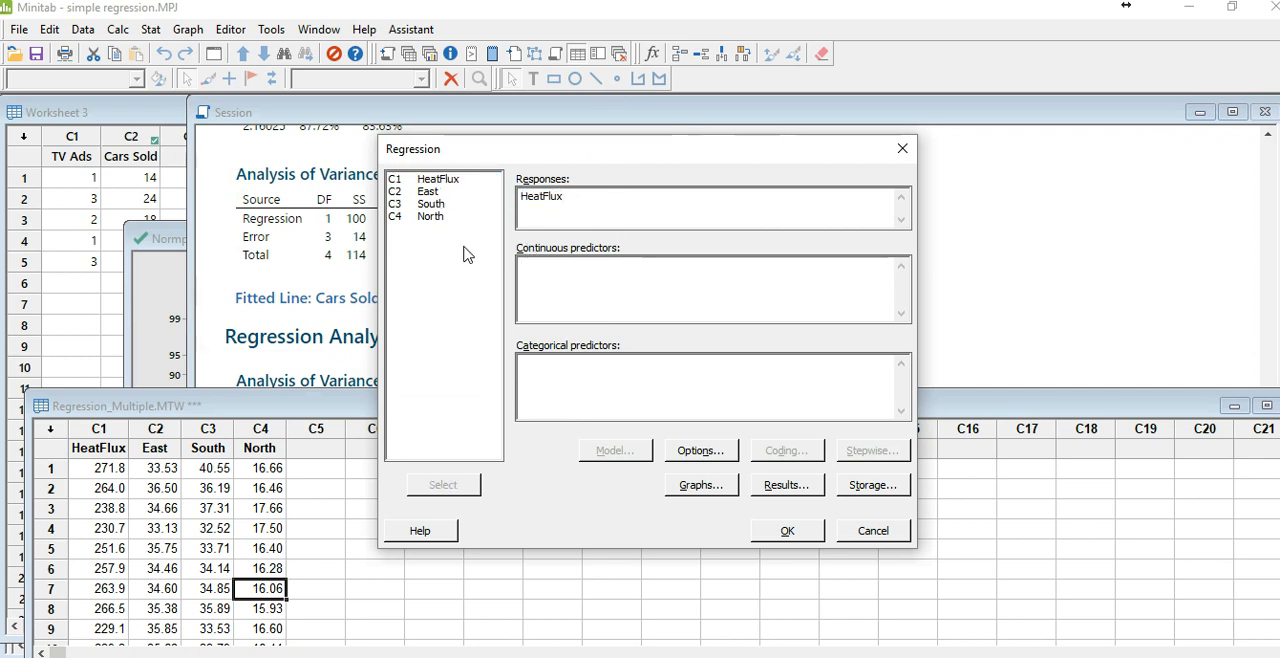
Step: Add East, South and North as continuous predictors, run the regression, and bring its session output in front of the residual plots
double_click(428, 191)
left_click(430, 203)
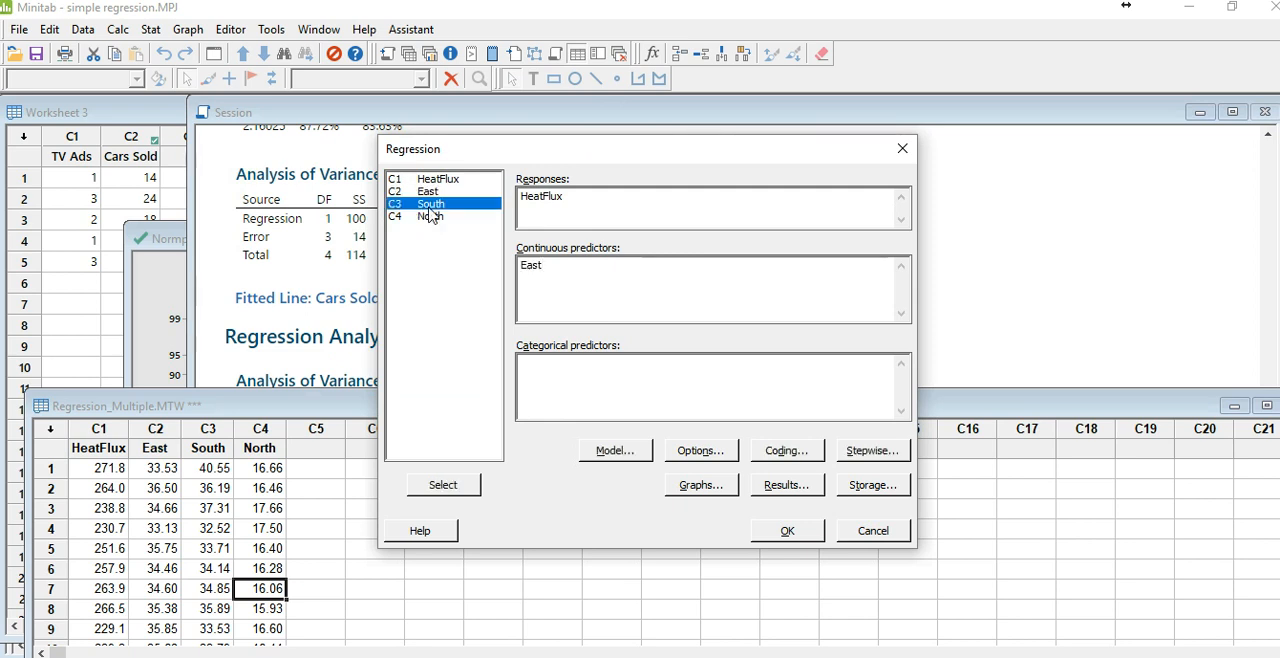
double_click(430, 203)
double_click(428, 218)
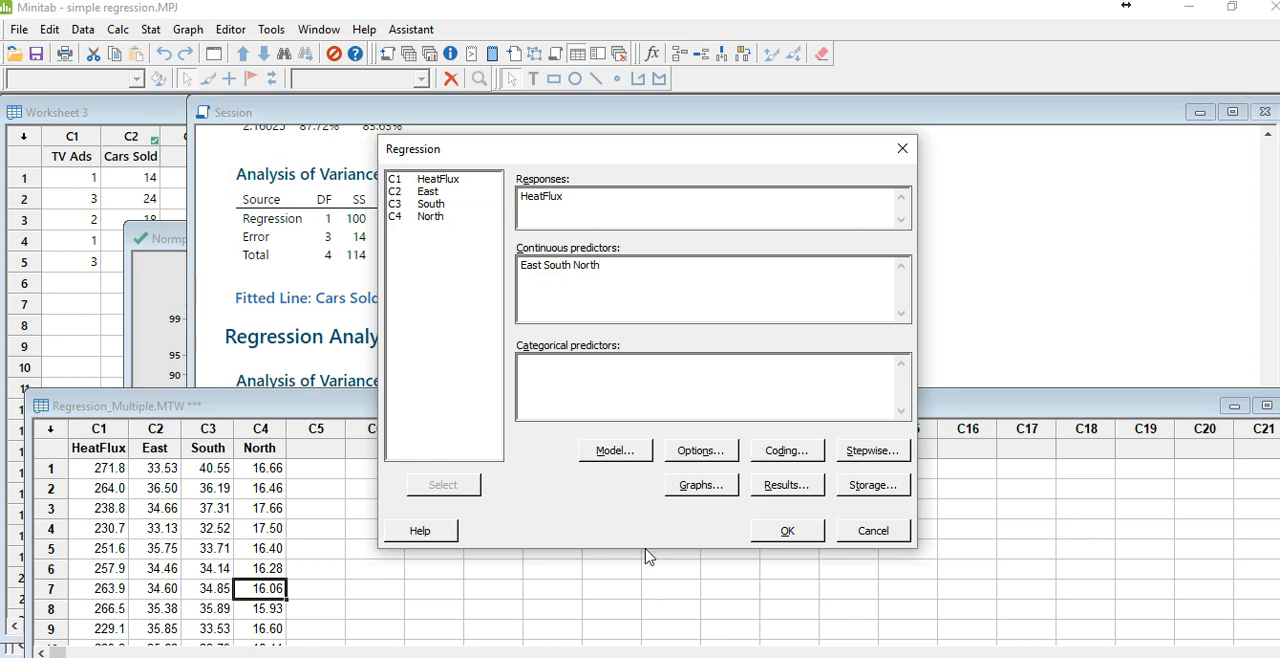
left_click(778, 538)
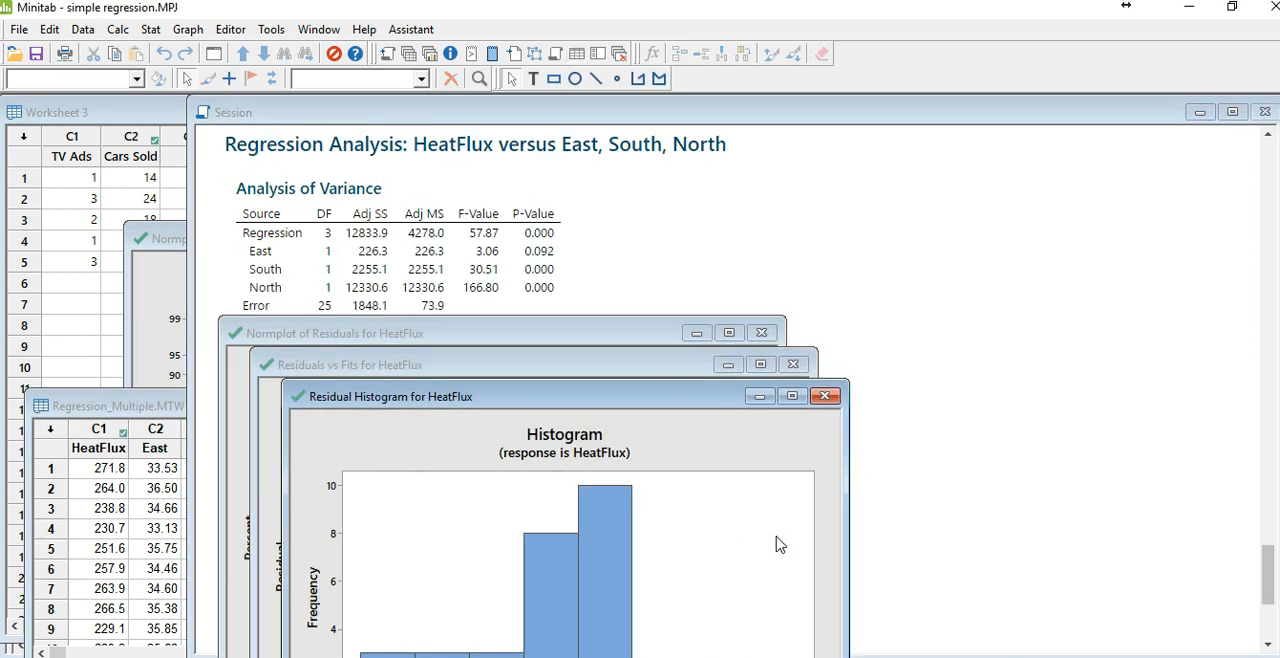
left_click(768, 264)
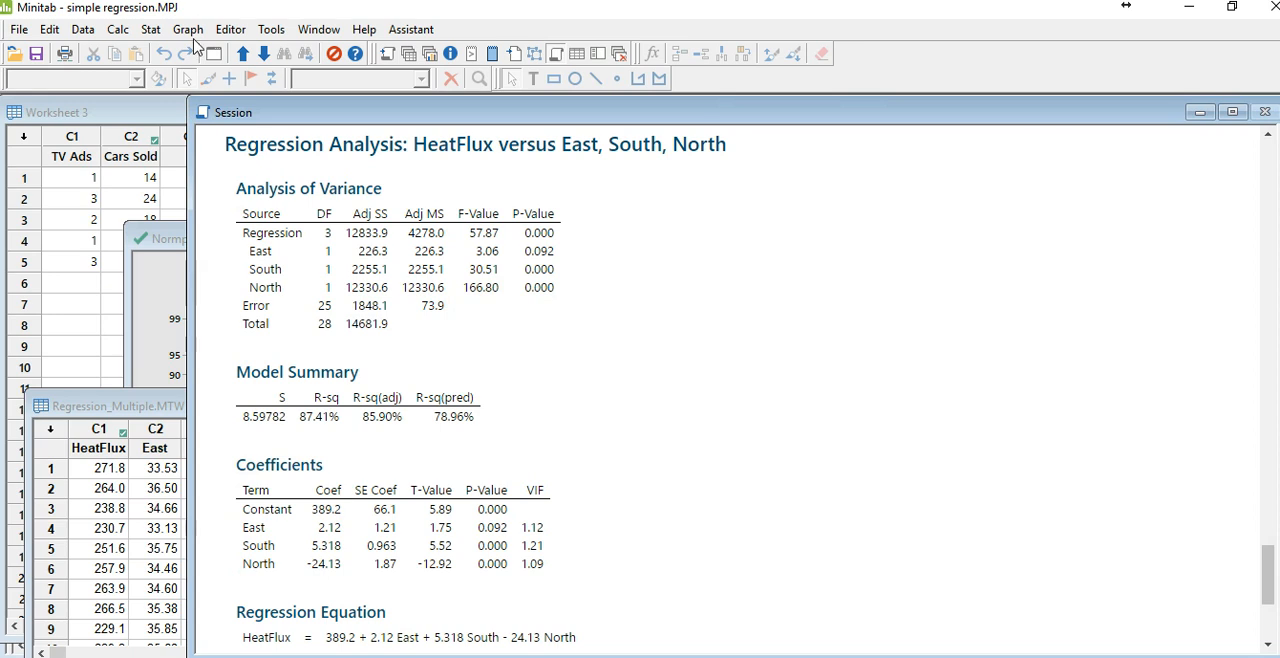
Step: Run a Pearson correlation with p-values between TV Ads and Cars Sold from Worksheet 3
left_click(57, 240)
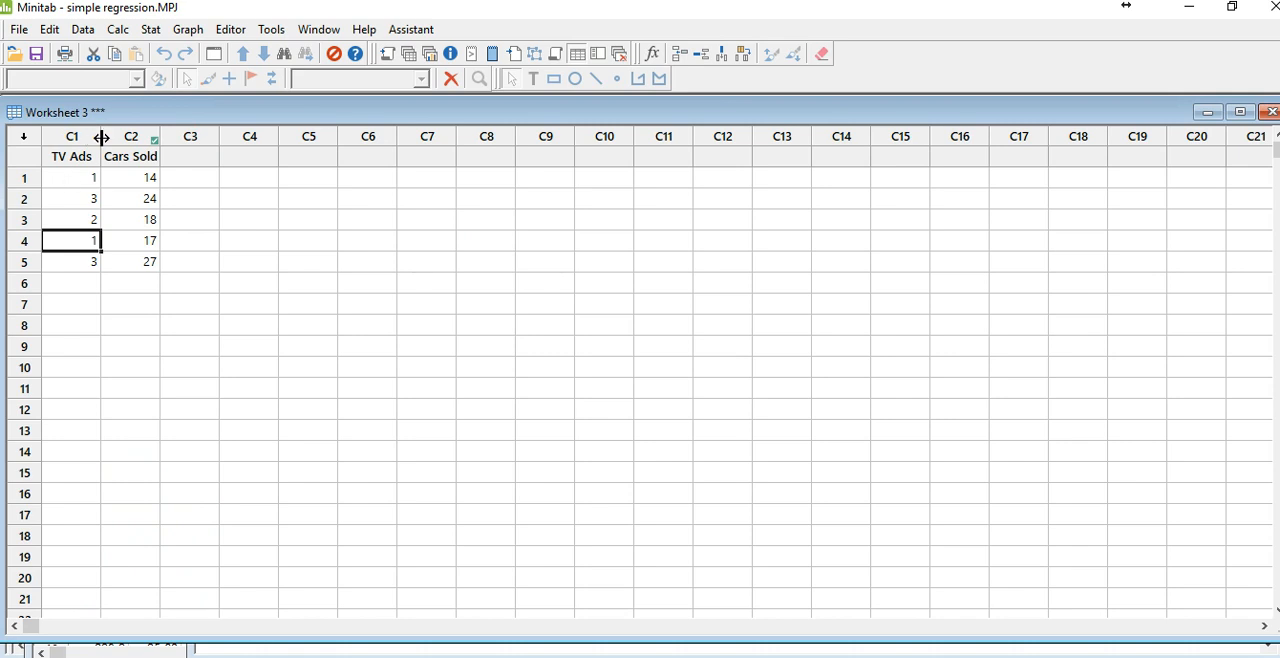
left_click(158, 33)
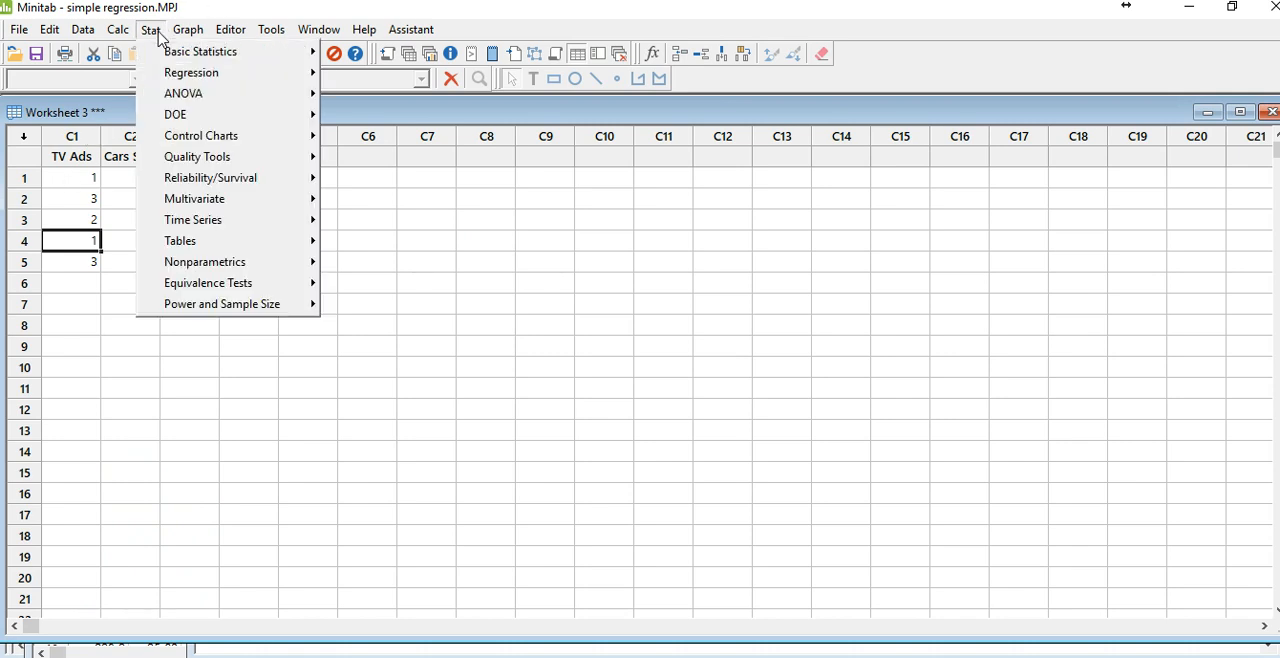
mouse_move(168, 81)
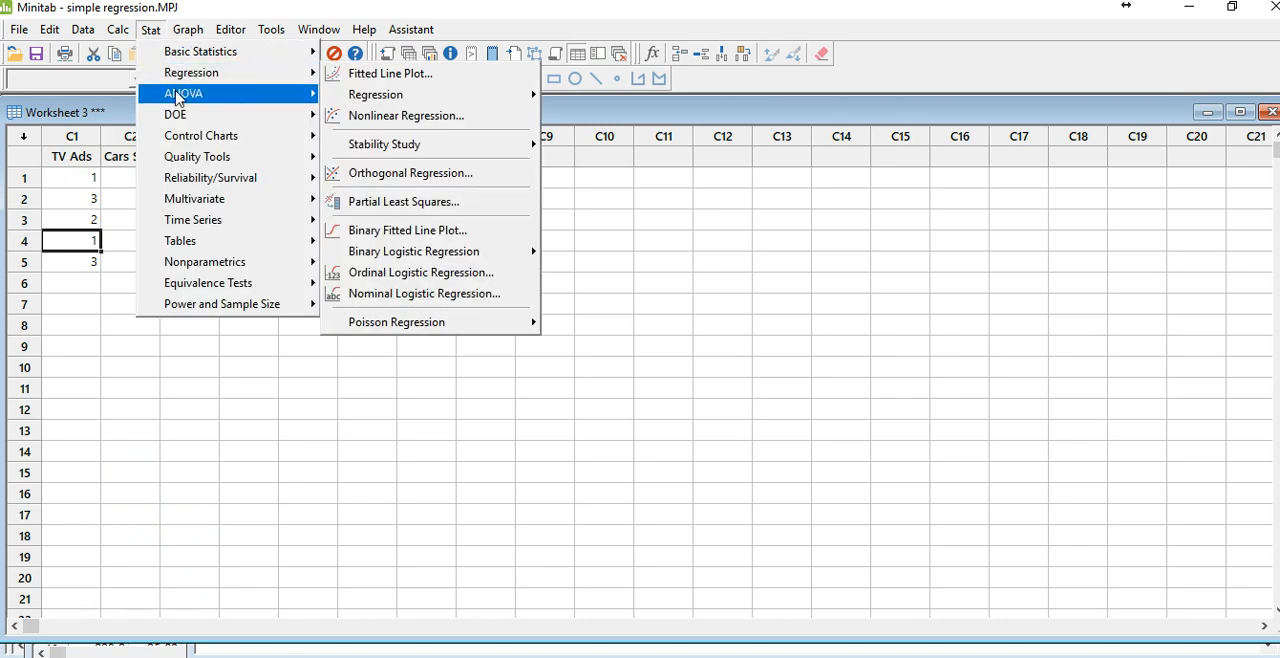
mouse_move(195, 52)
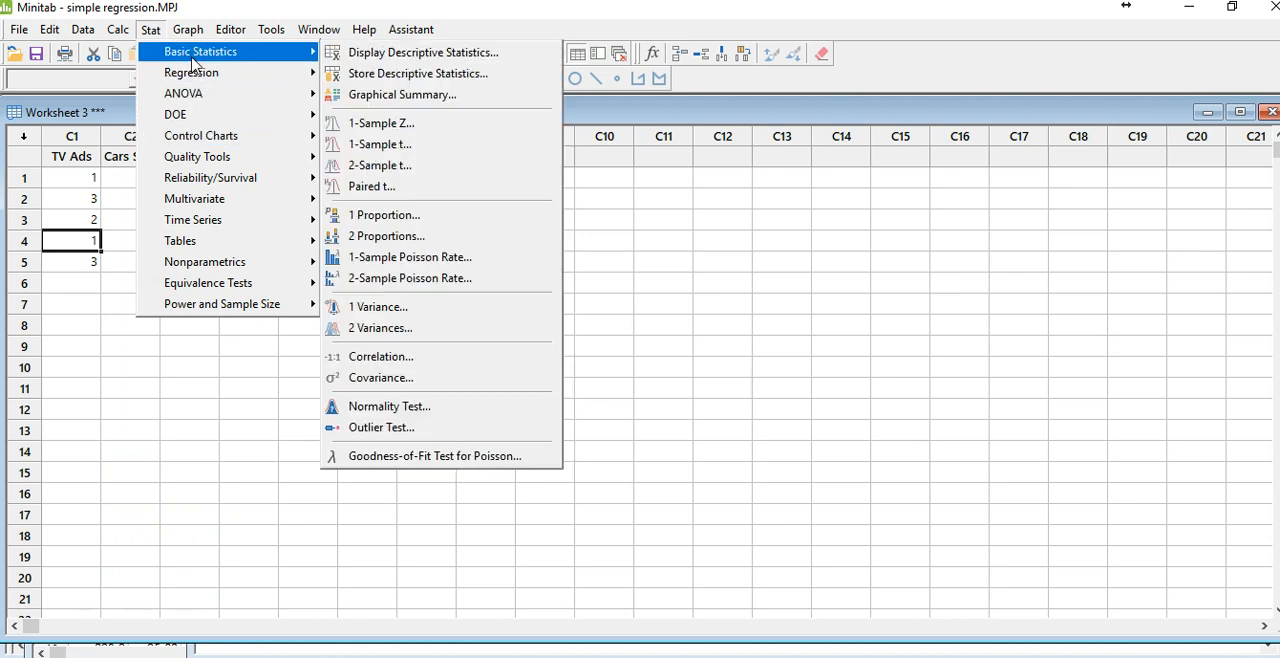
left_click(378, 360)
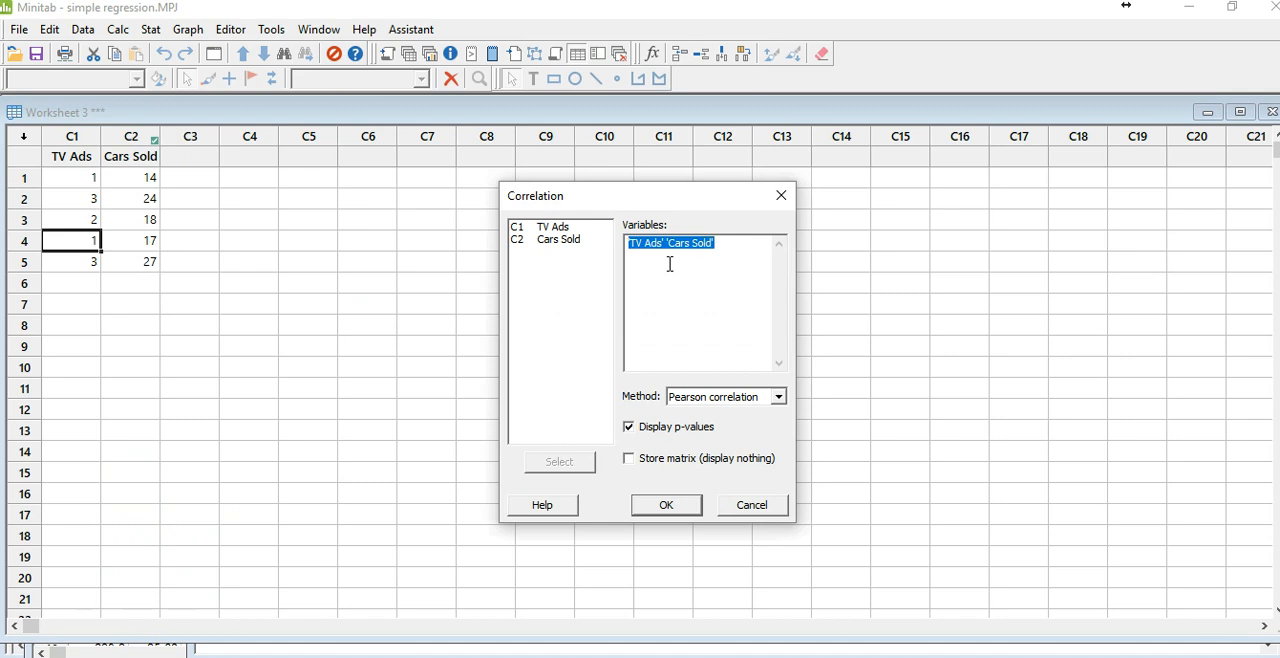
key("BackSpace")
double_click(558, 228)
double_click(560, 240)
left_click(681, 507)
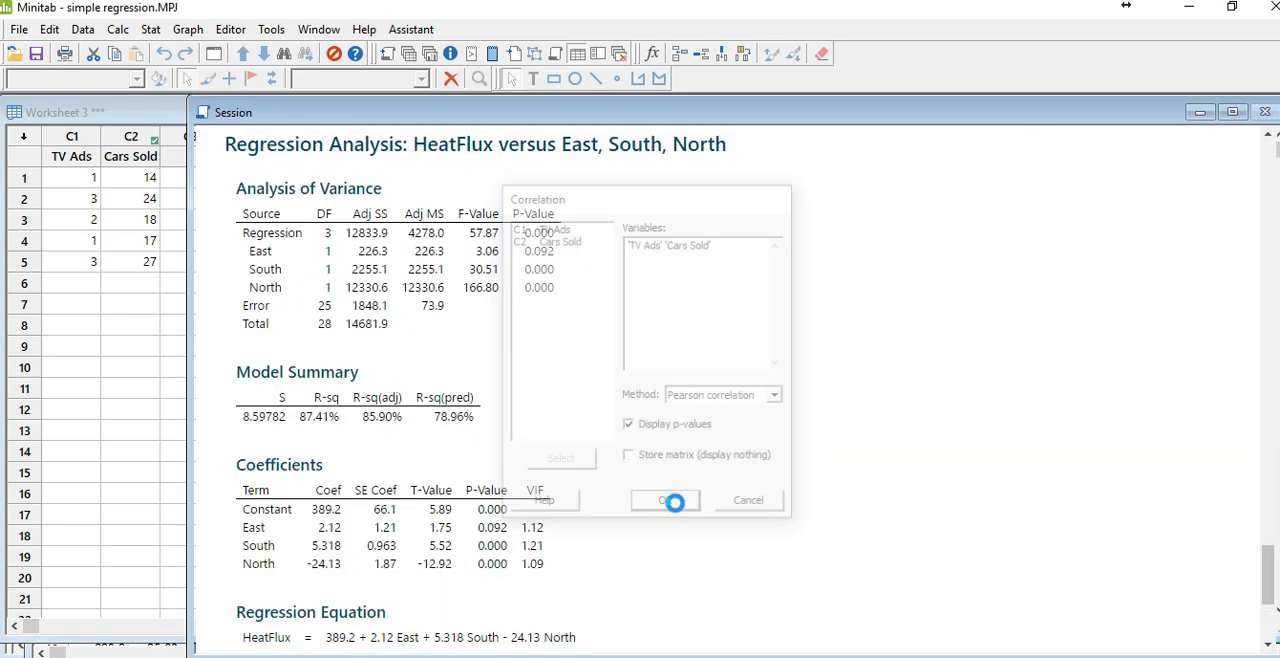